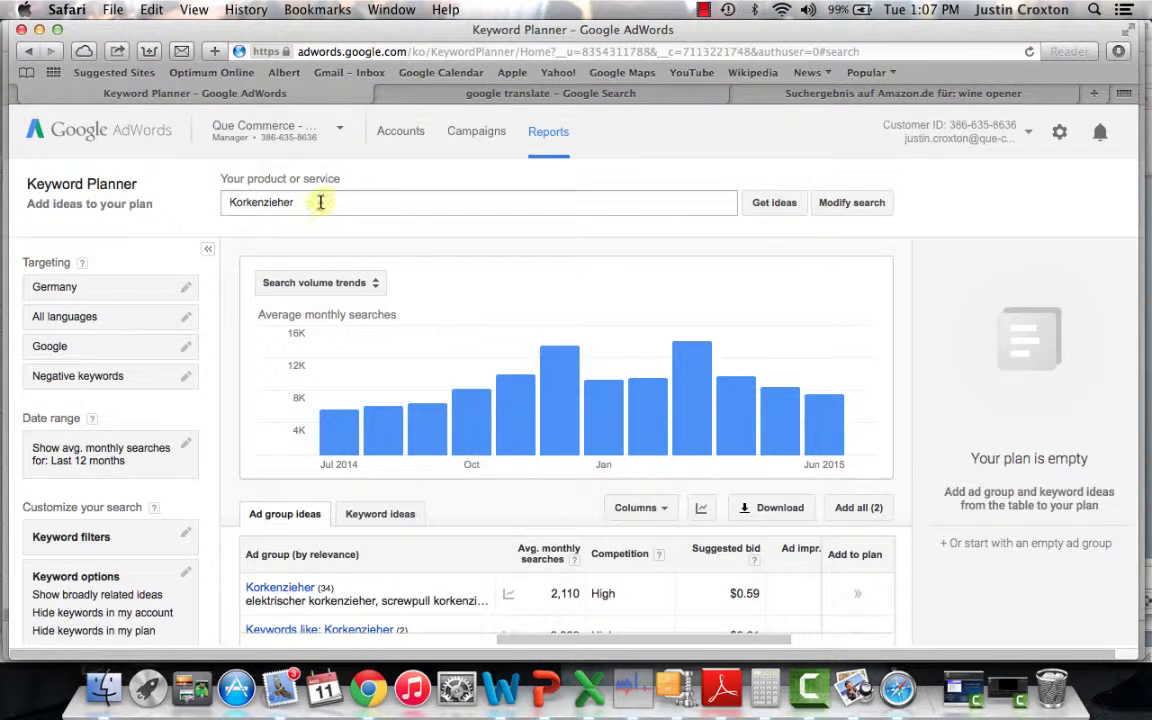
Search Keyword Planner for "wine opener" in place of the current term and show the individual keyword ideas
drag(317, 200, 205, 200)
key(BackSpace)
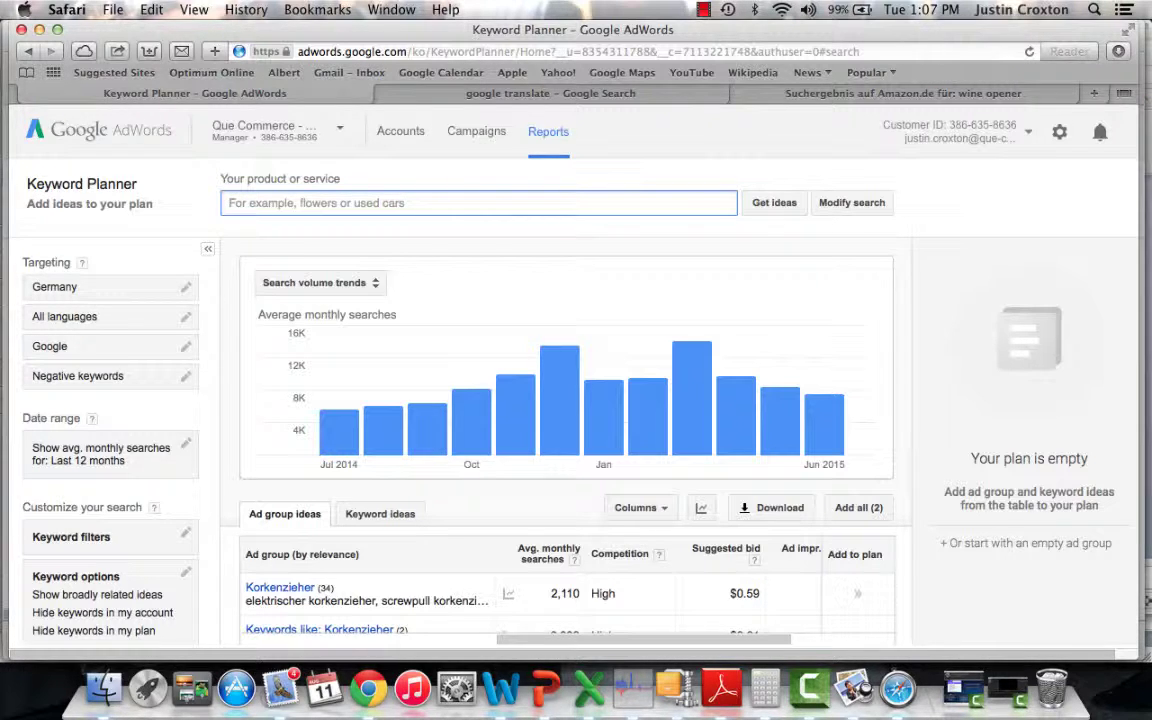
text(wine )
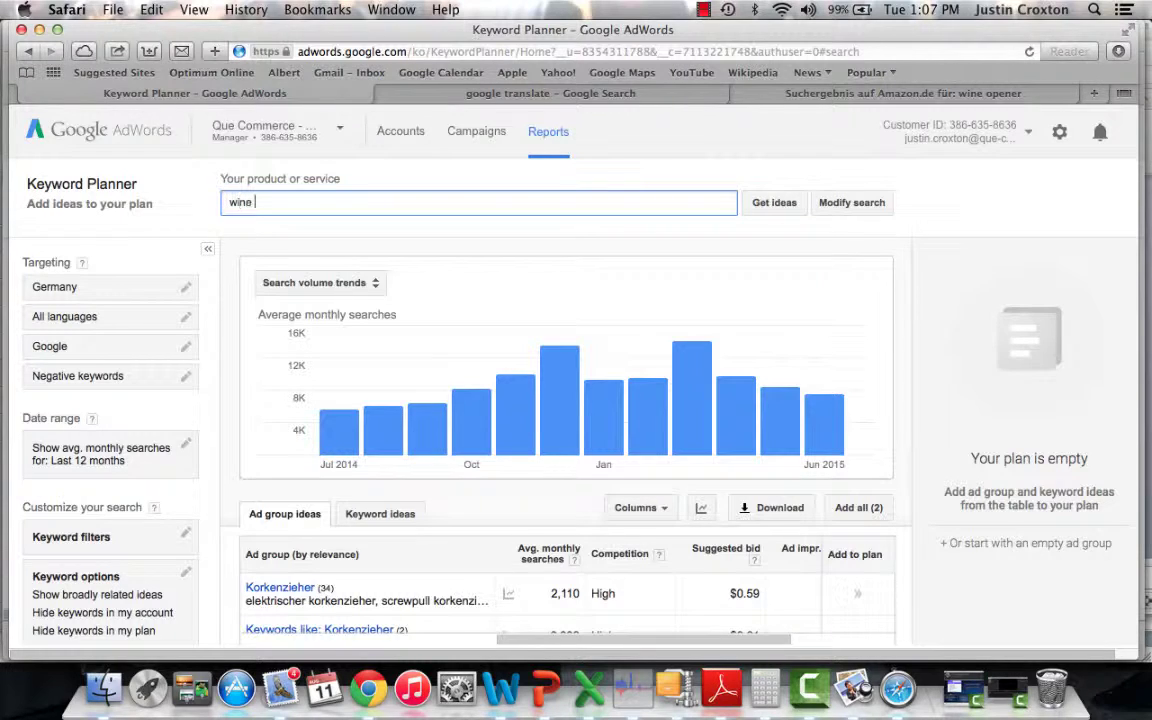
text(opener)
key(BackSpace)
key(BackSpace)
key(BackSpace)
key(BackSpace)
key(BackSpace)
text(ener)
click(785, 202)
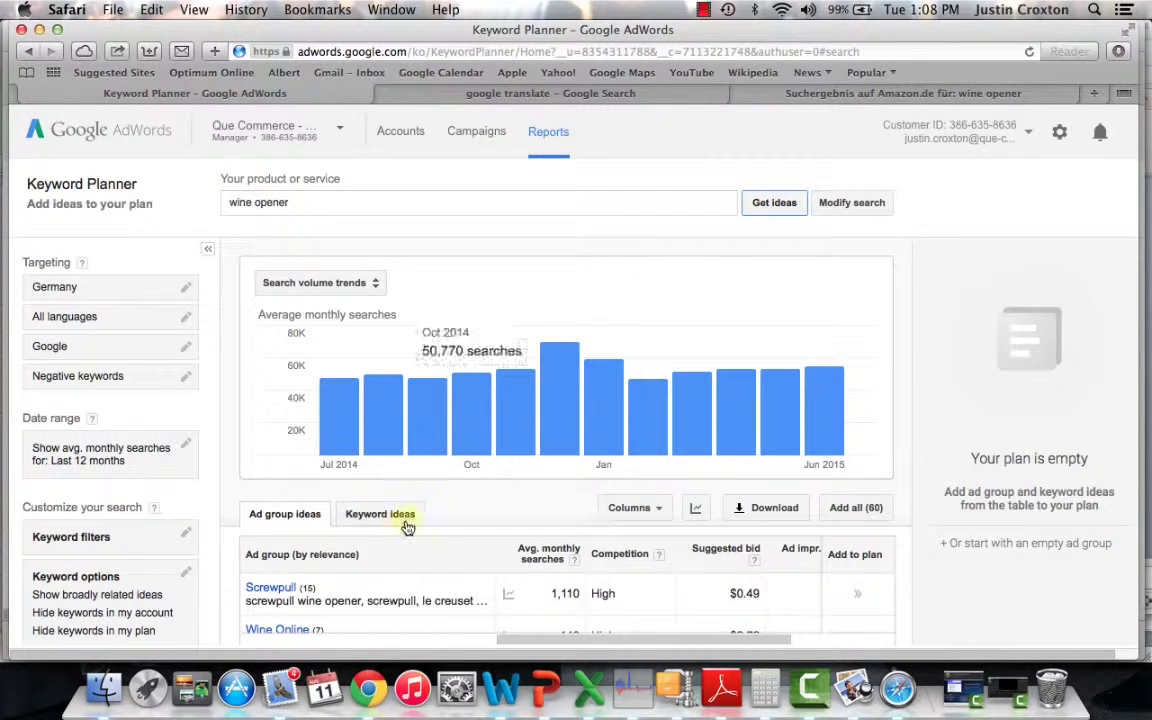
scroll(356, 523, down, 2)
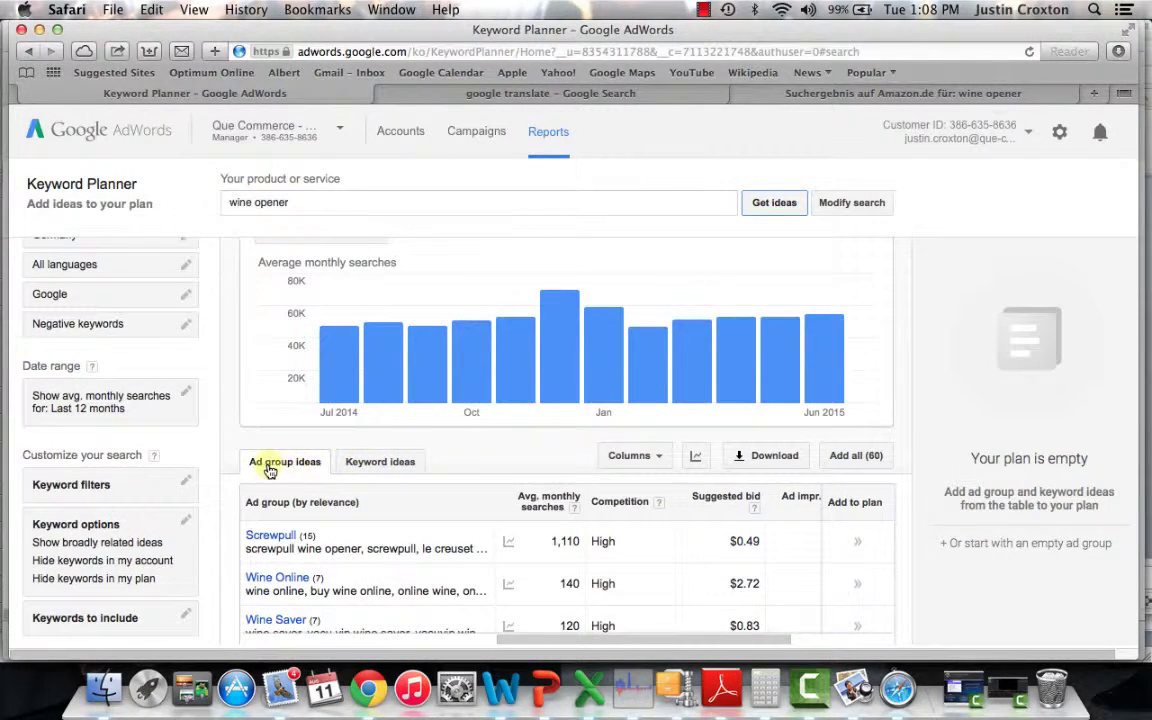
click(386, 462)
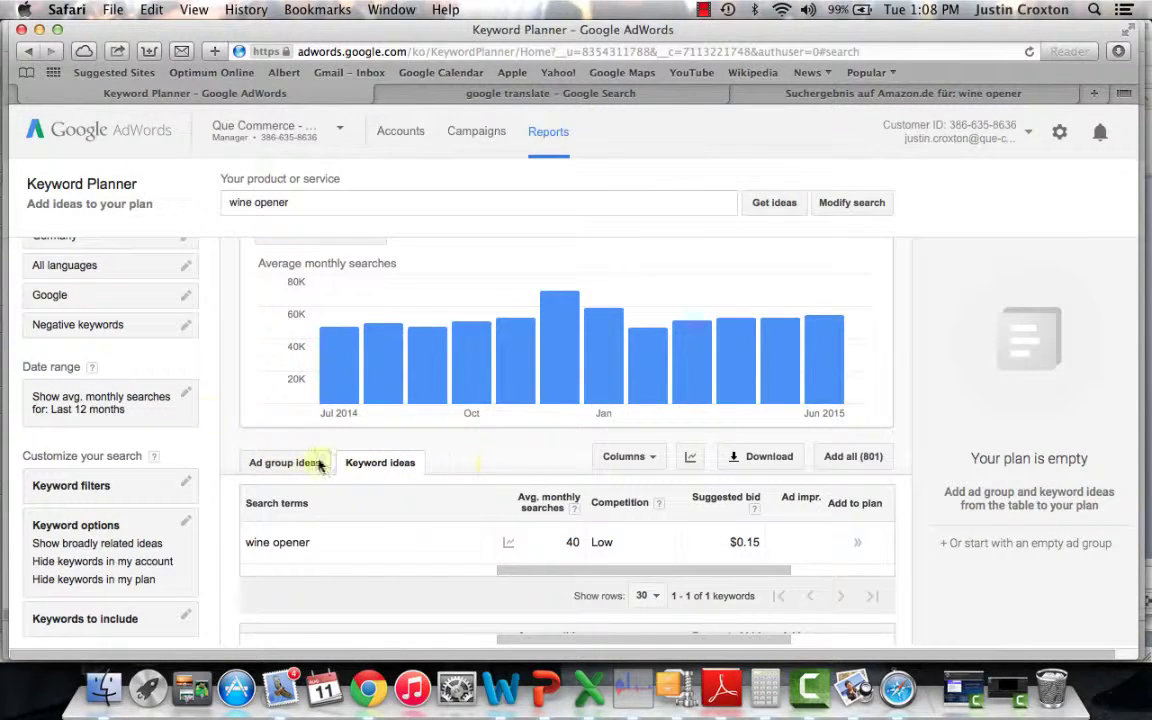
scroll(99, 346, up, 2)
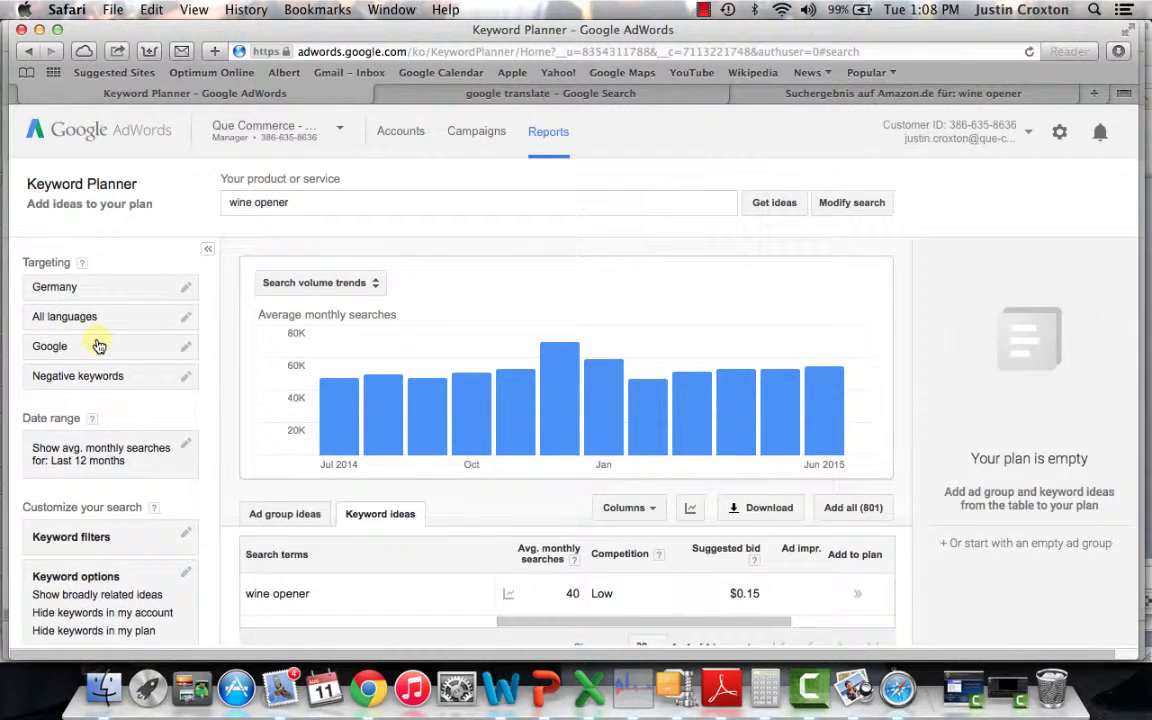
click(115, 289)
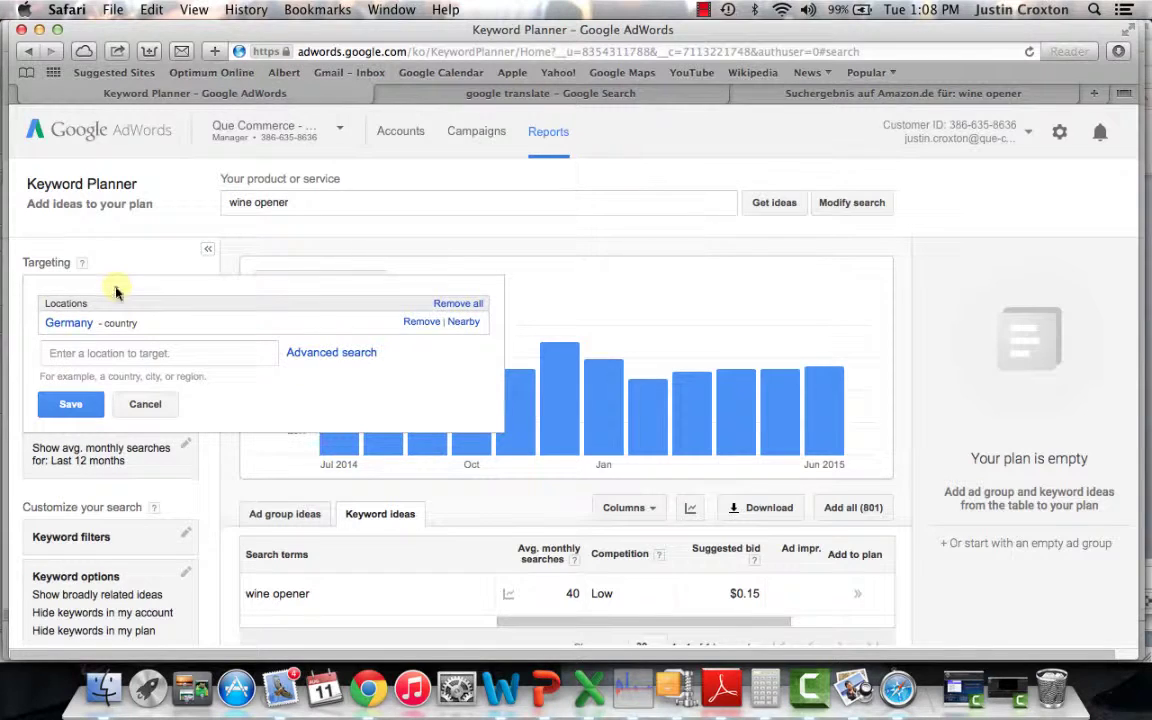
click(90, 352)
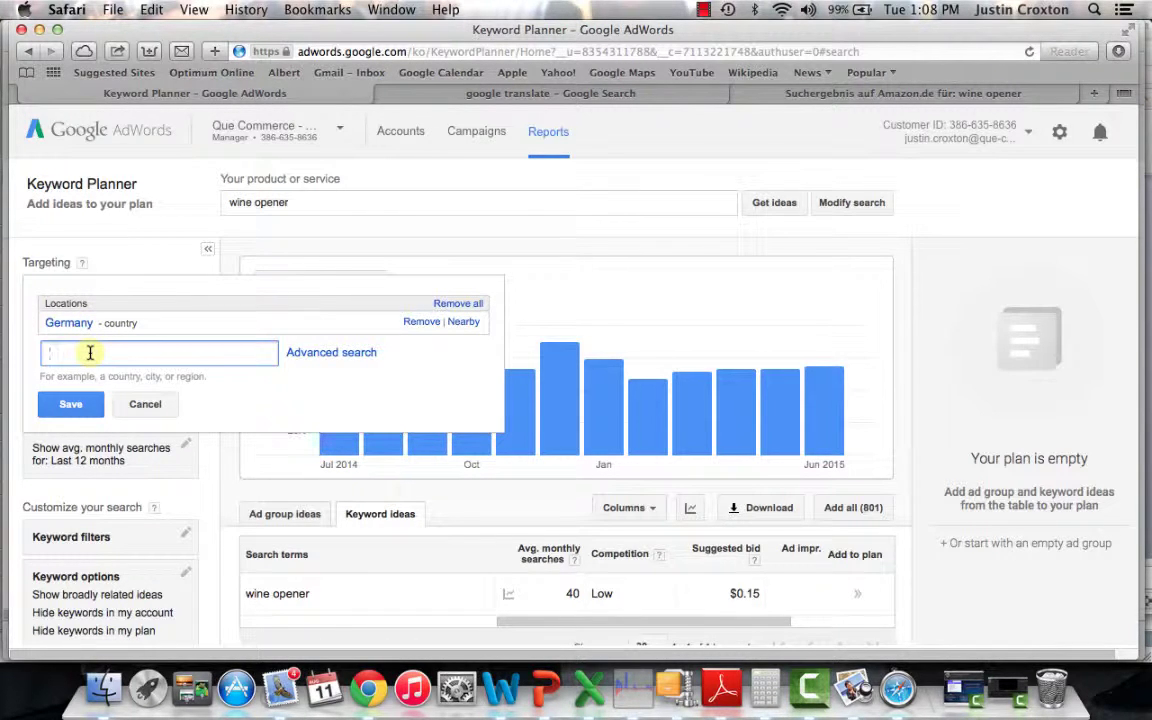
text(united)
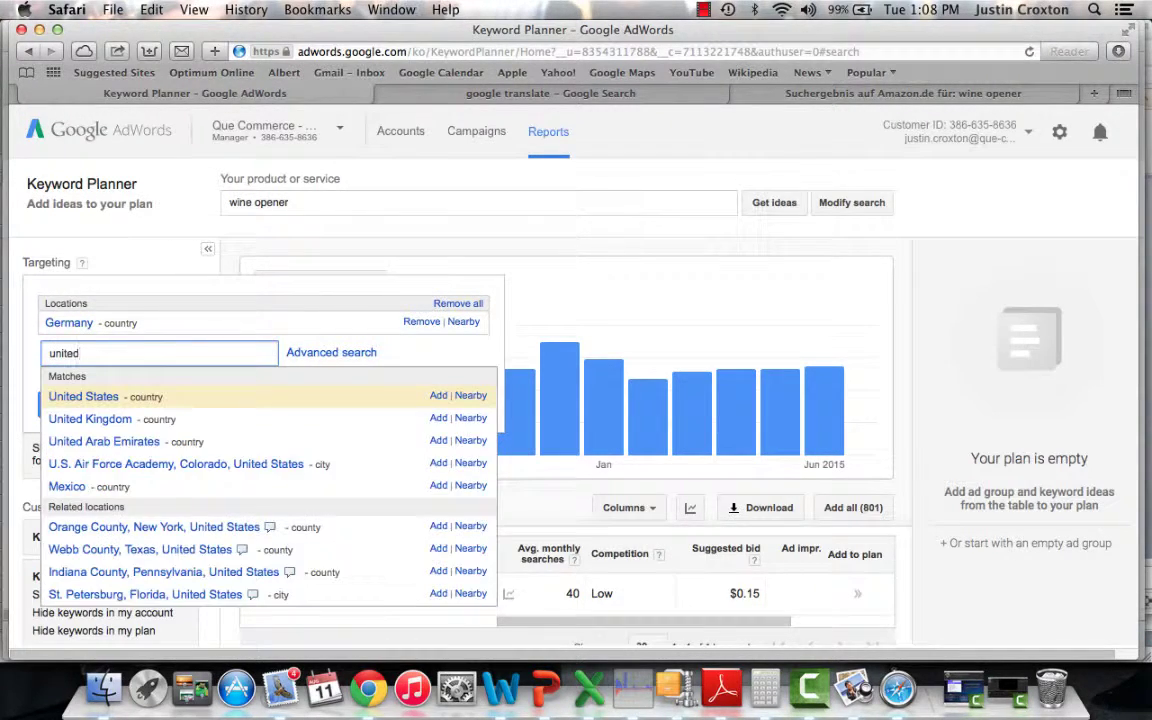
click(175, 264)
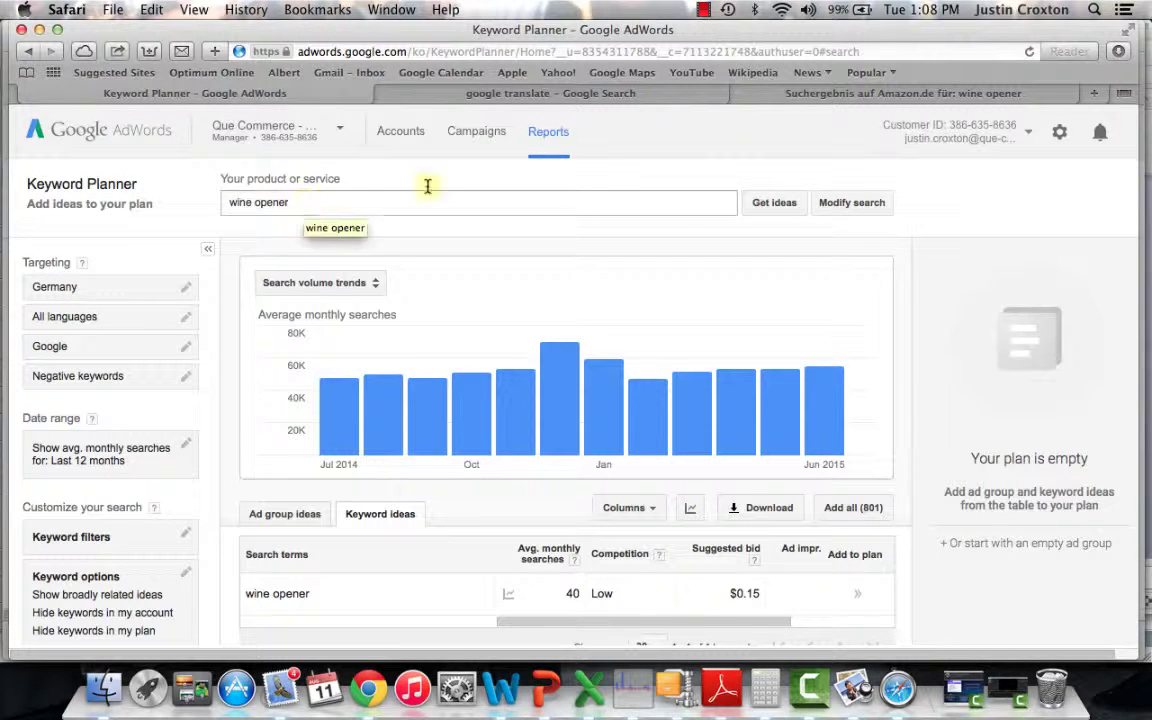
Look through the Amazon.de search results for wine opener, and return to the Keyword Planner
scroll(530, 560, down, 3)
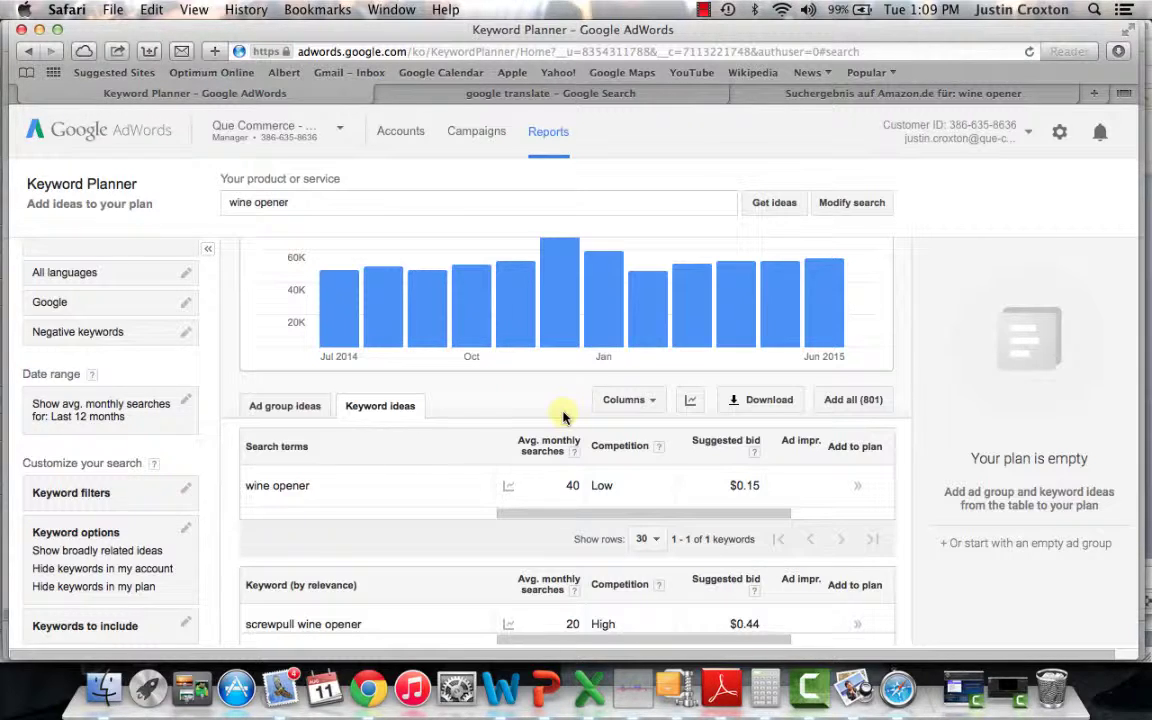
click(915, 94)
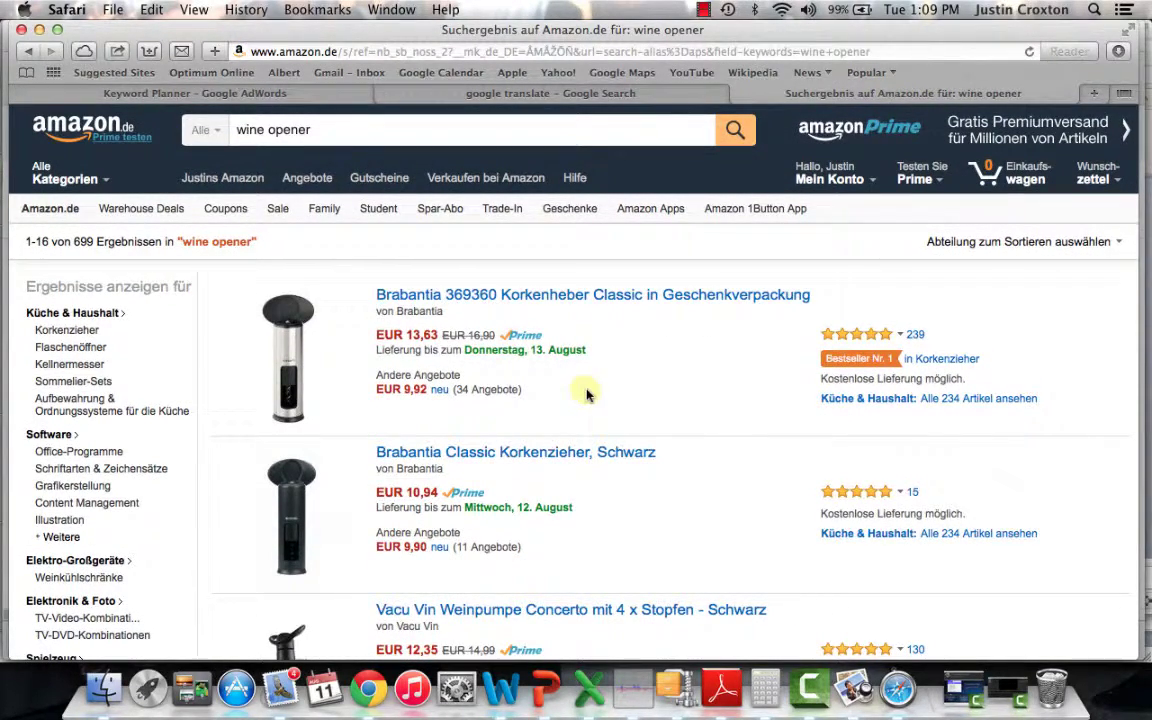
scroll(633, 374, down, 3)
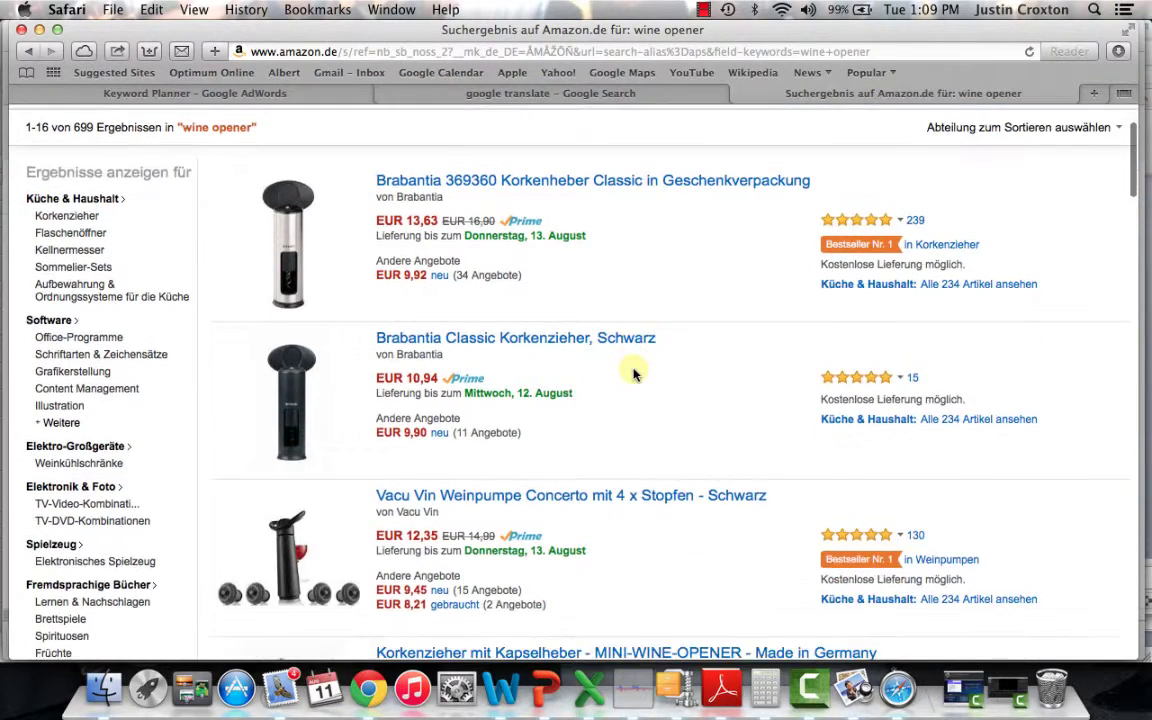
scroll(633, 374, down, 6)
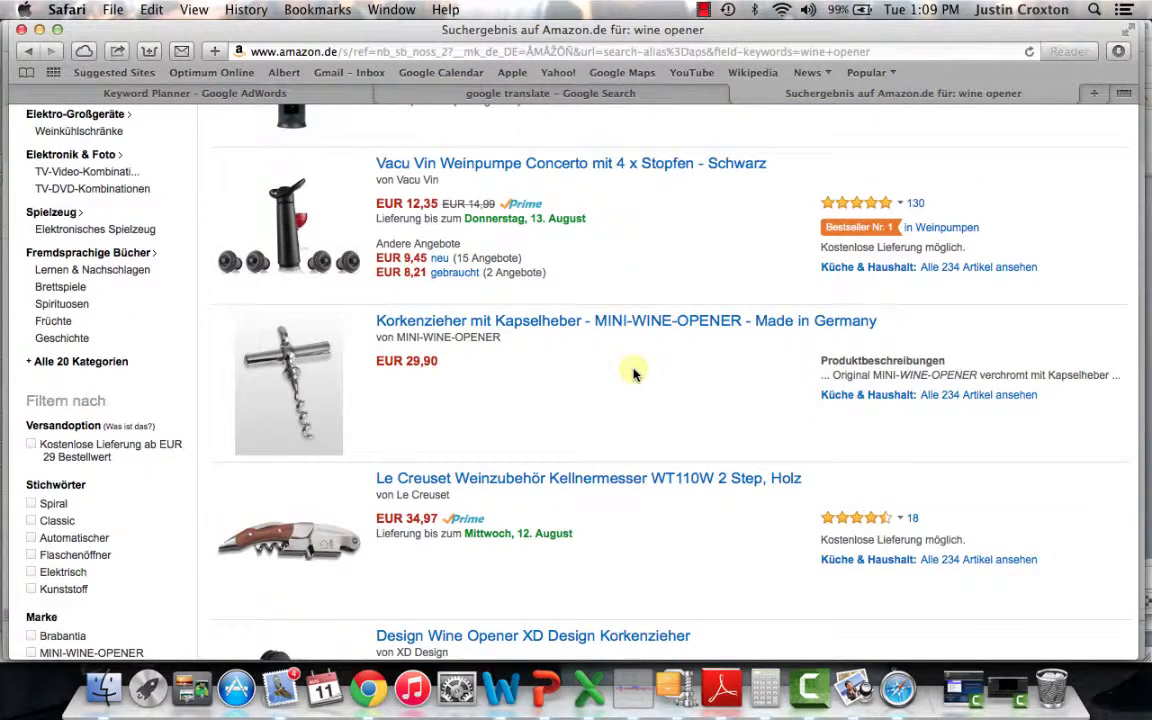
scroll(633, 374, down, 1)
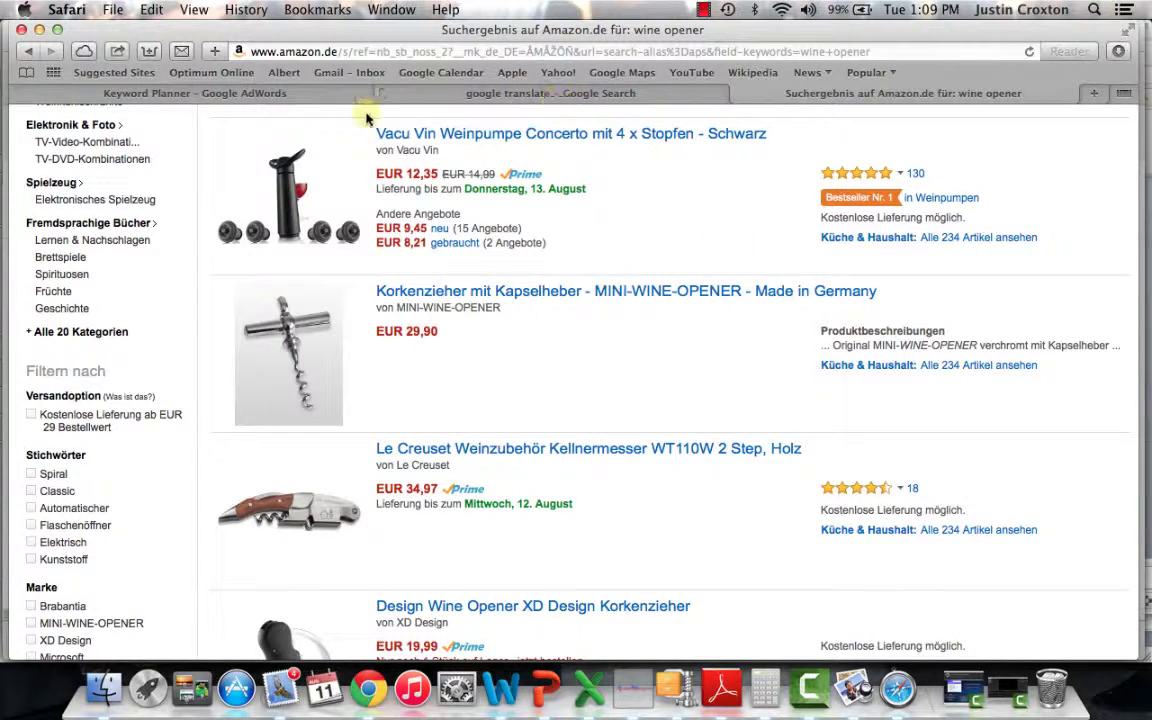
click(250, 93)
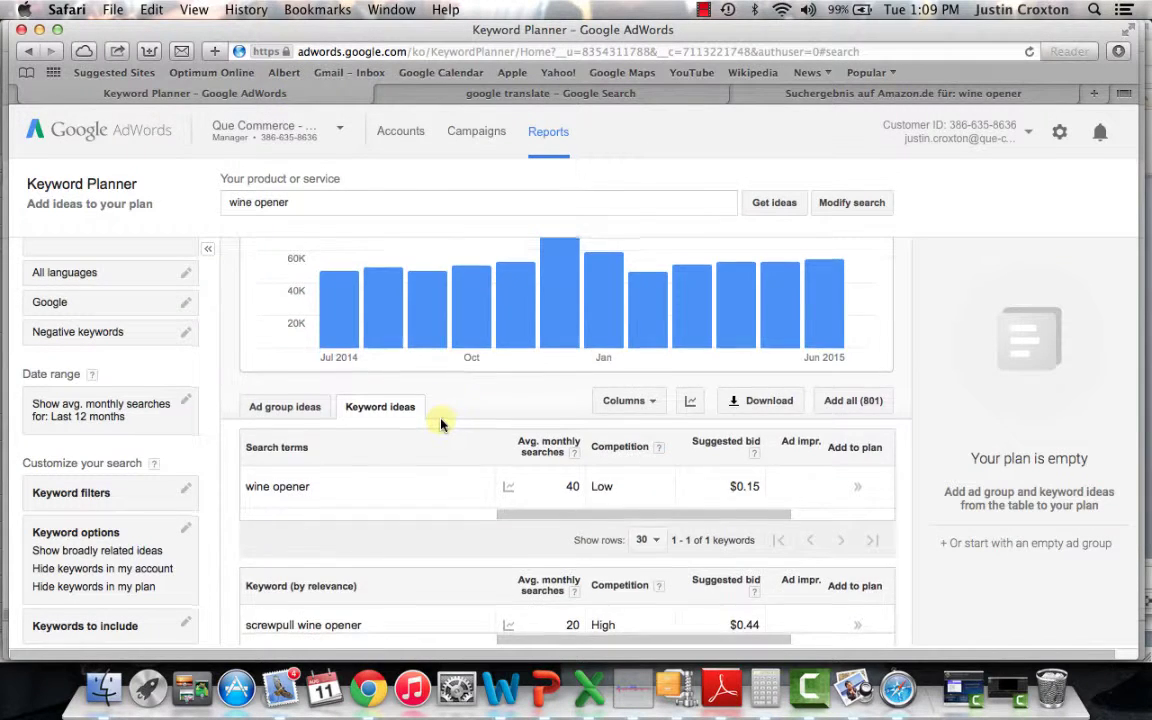
scroll(440, 420, up, 4)
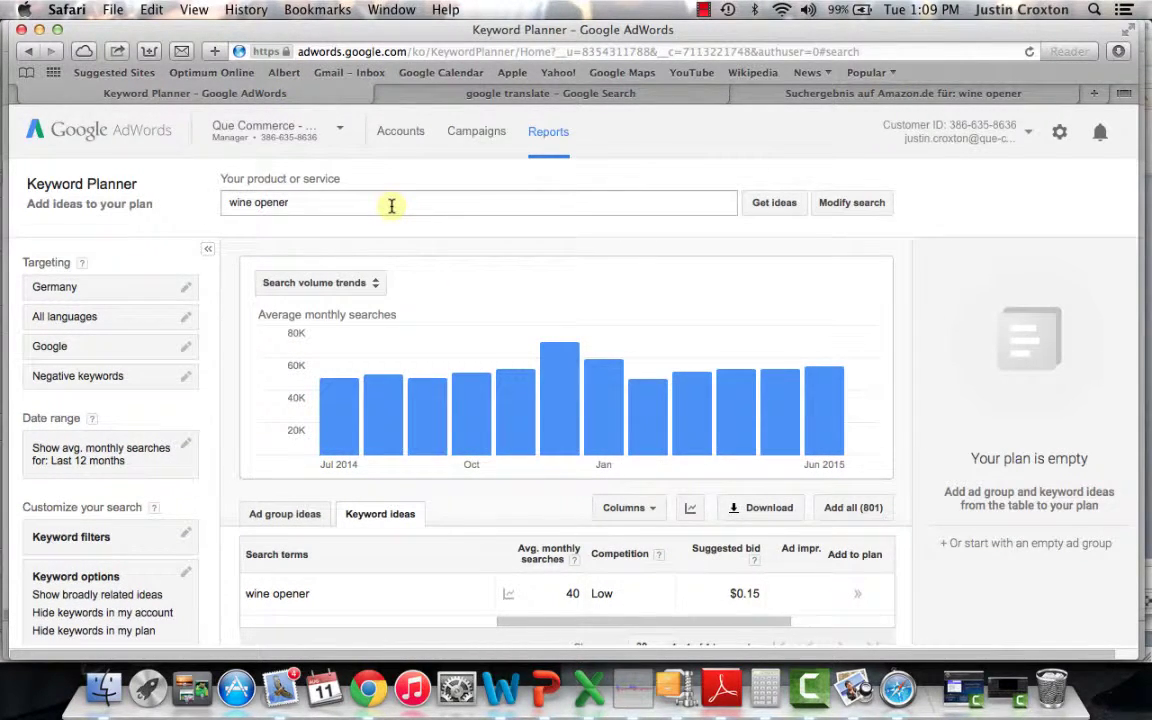
Translate "wine opener" from English to German in Google Translate and copy the German word
click(515, 95)
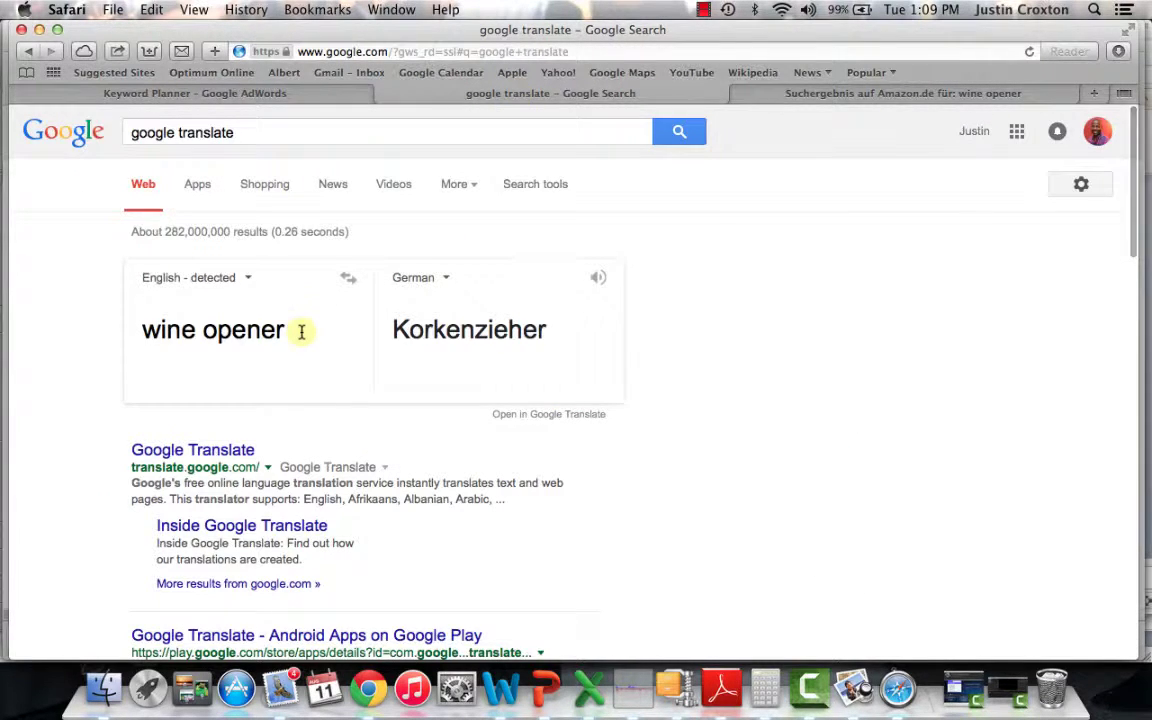
drag(296, 332, 134, 329)
text(w)
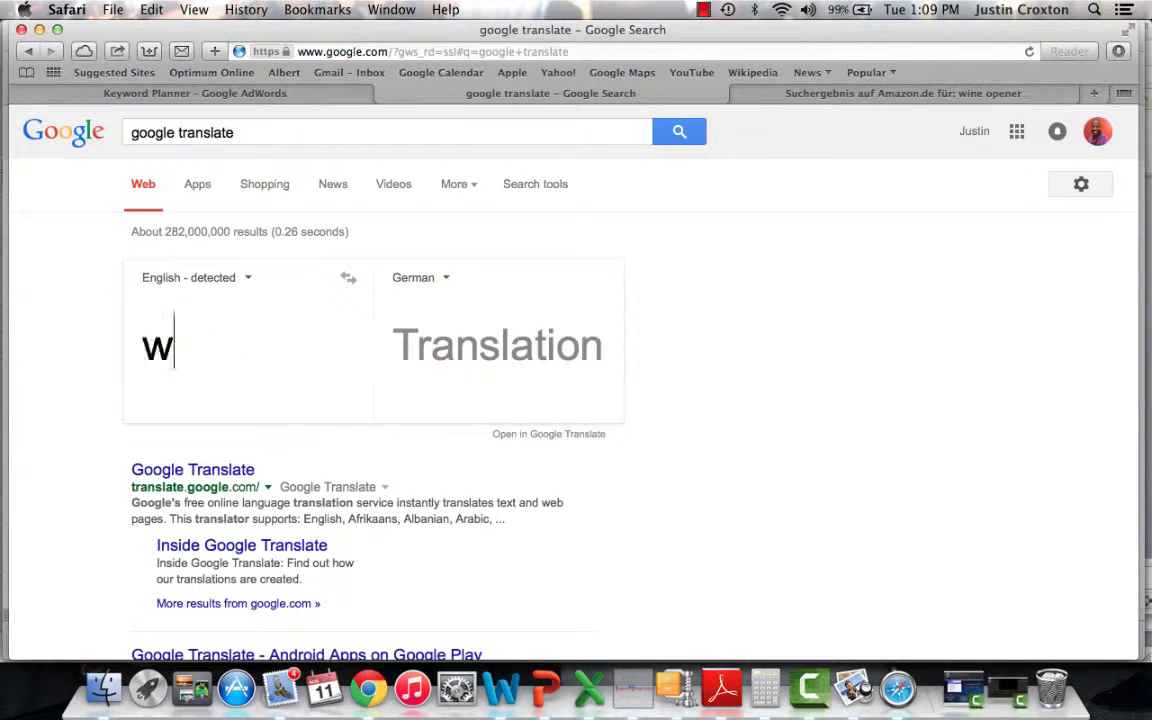
text(ine open)
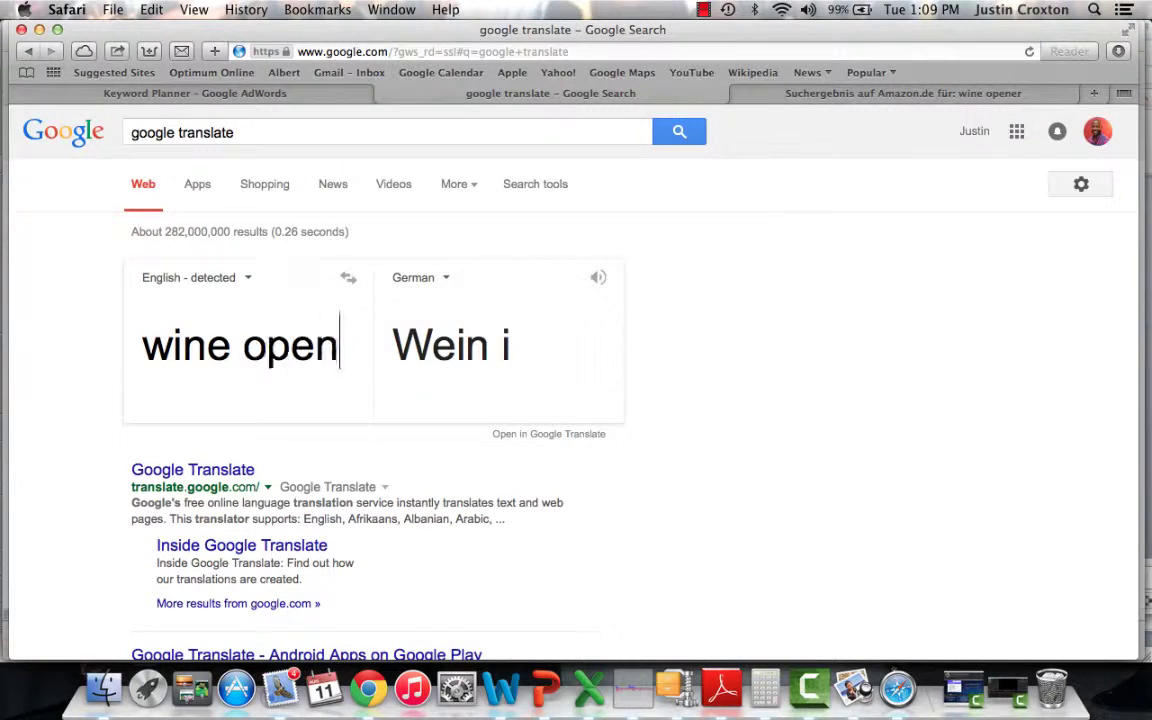
text(er)
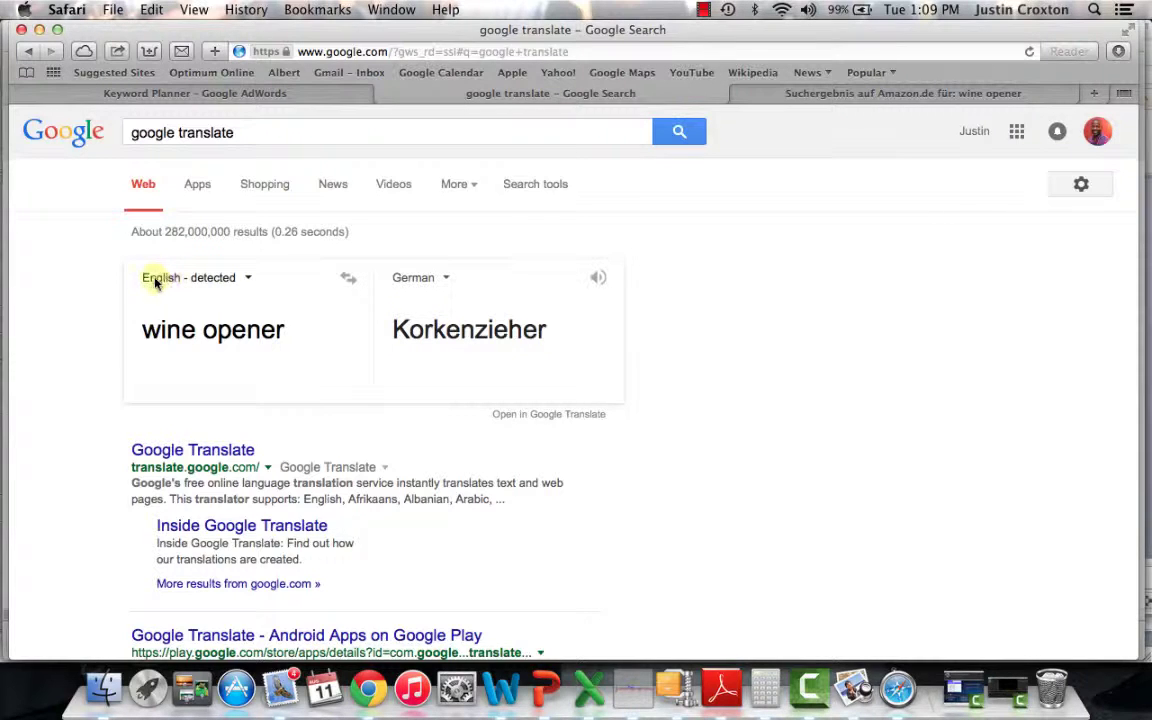
drag(552, 331, 387, 329)
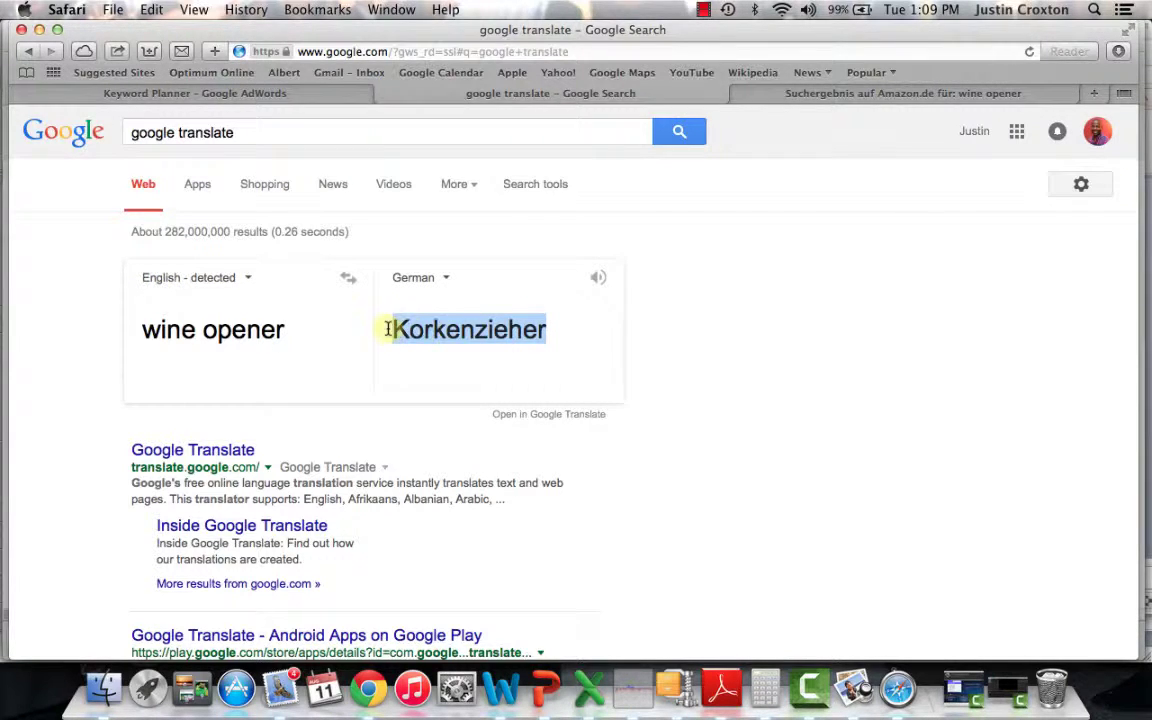
key(super+c)
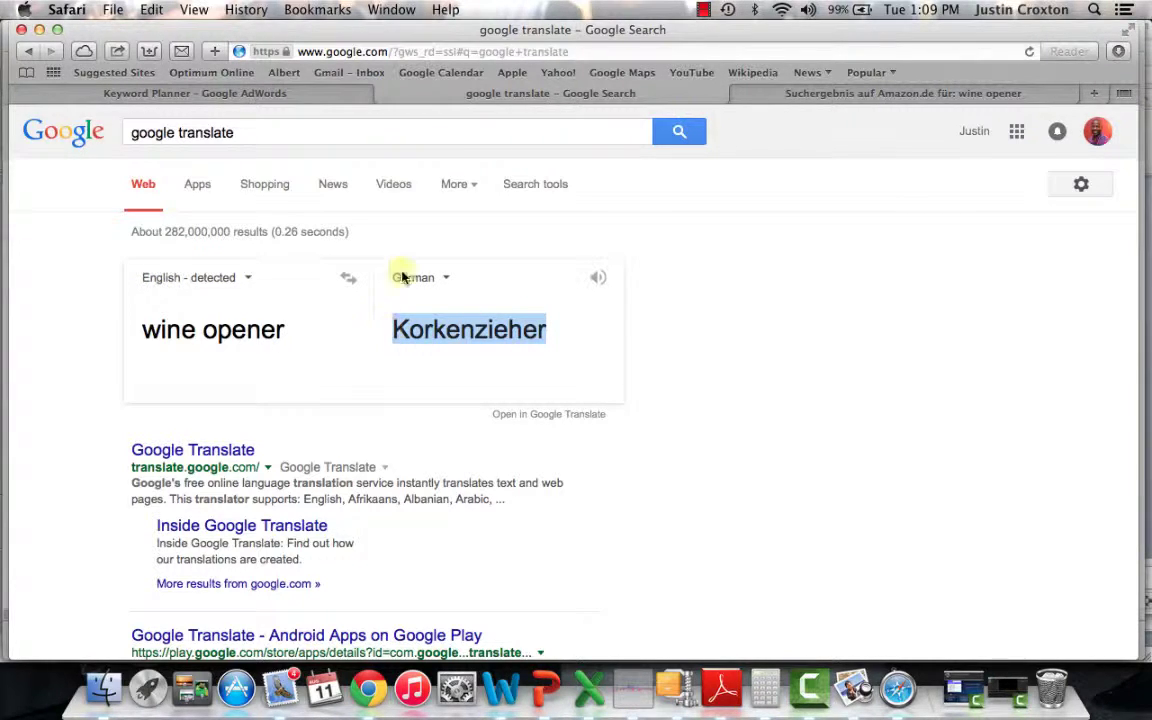
Get Keyword Planner ideas for the copied term "Korkenzieher" and review its average monthly searches
click(308, 94)
drag(289, 202, 175, 200)
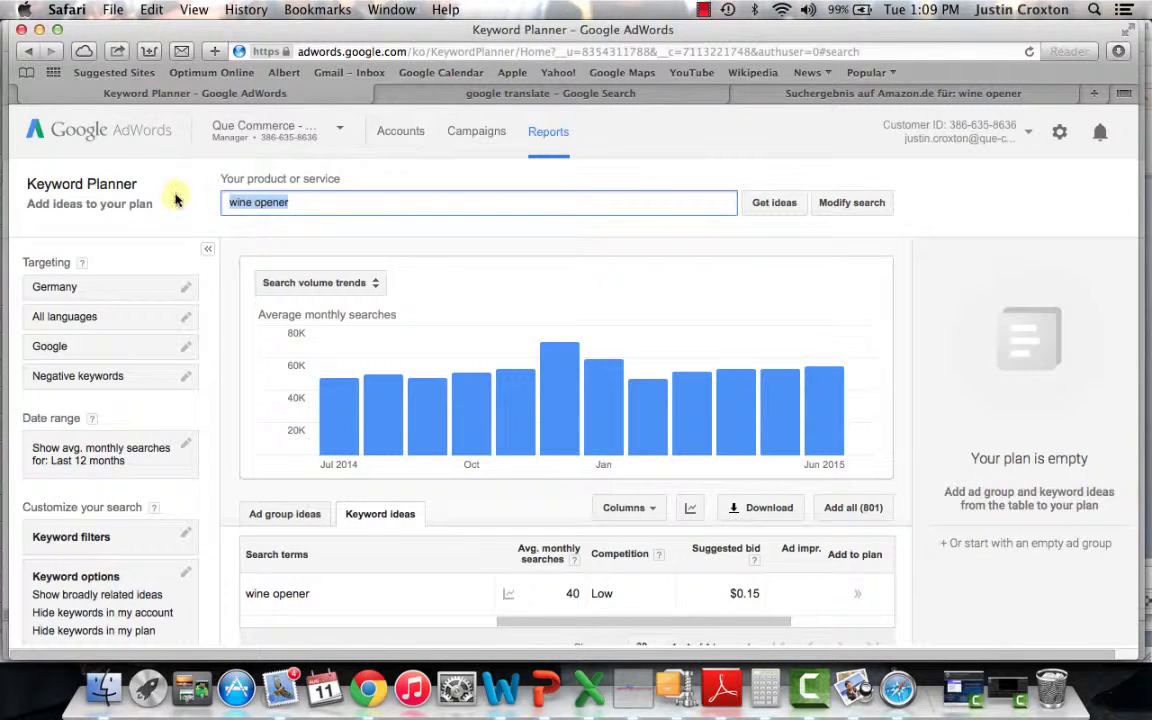
key(super+v)
click(772, 203)
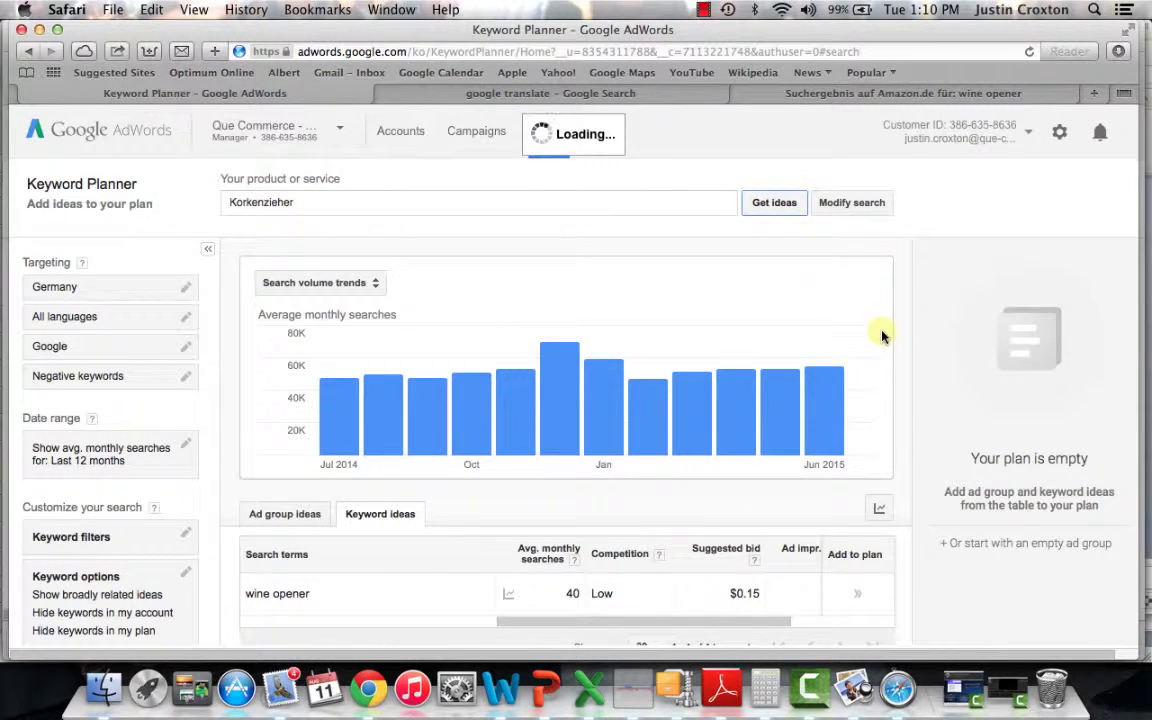
scroll(900, 381, down, 3)
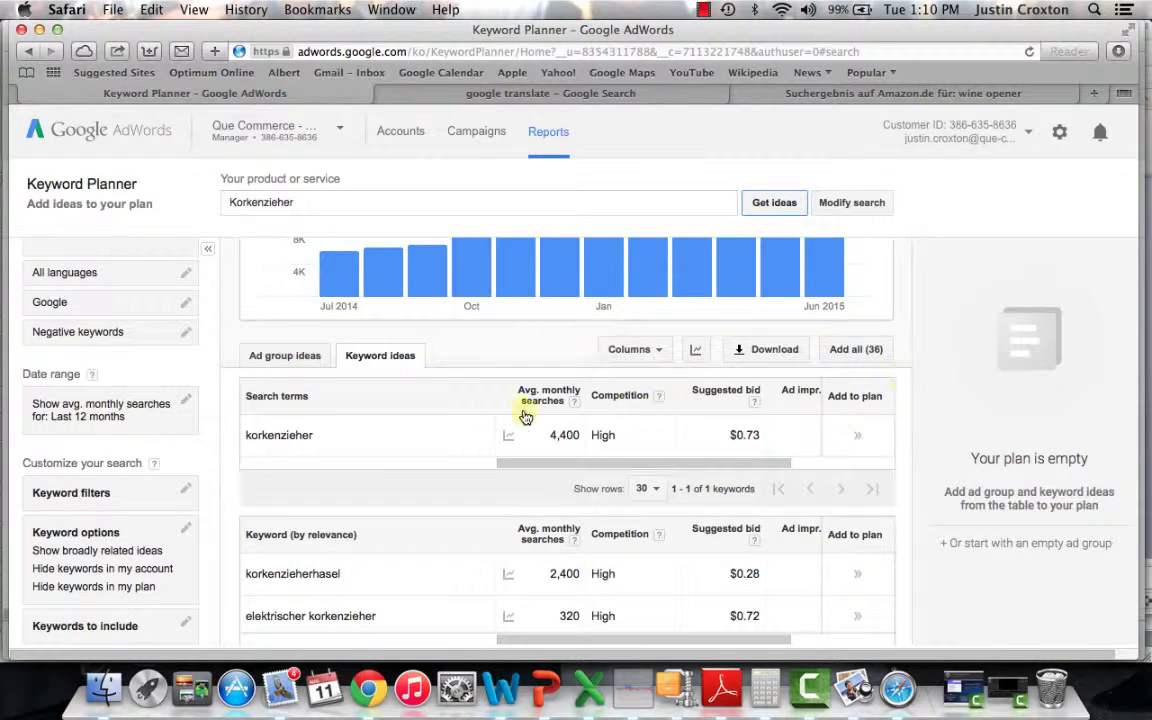
mouse_move(510, 436)
scroll(494, 472, down, 1)
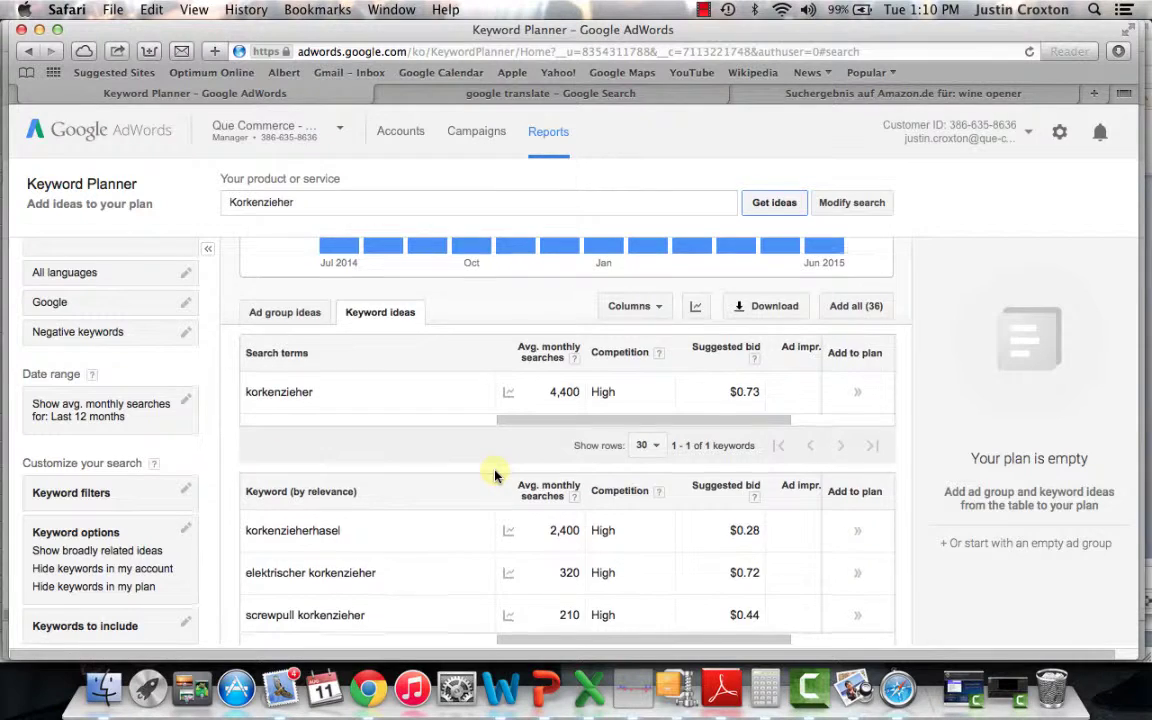
Copy the related keyword "korkenzieherhasel" and translate it from German to English in Google Translate
scroll(495, 470, down, 2)
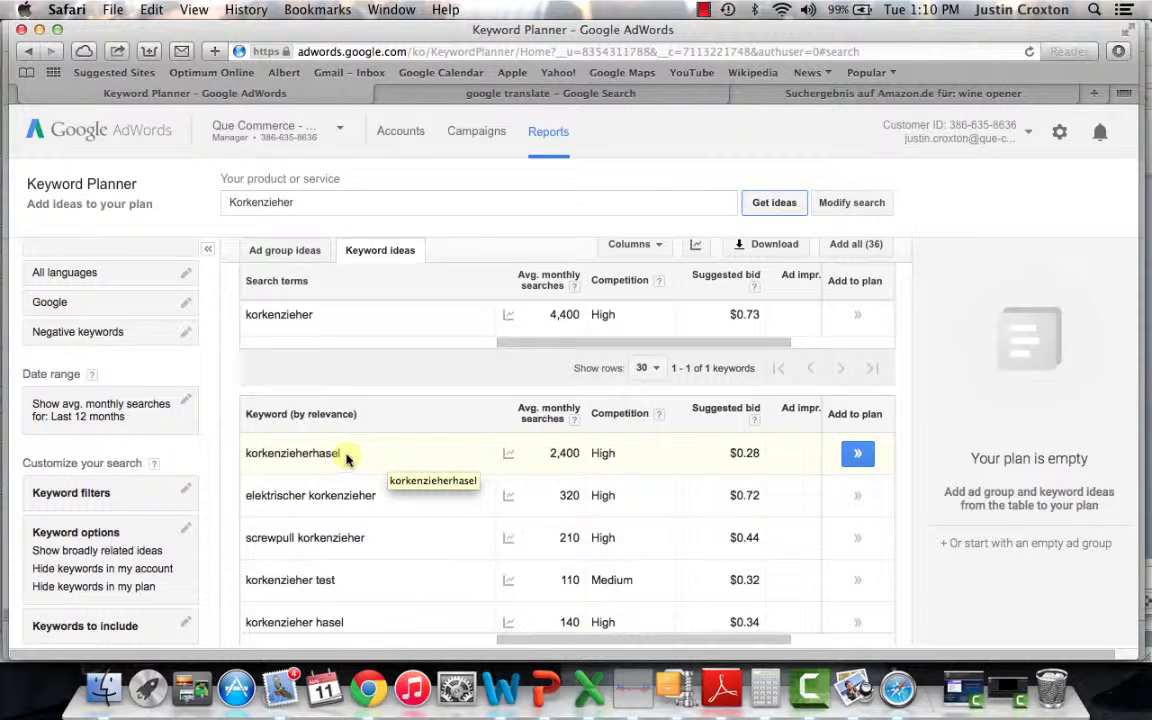
drag(350, 453, 245, 455)
key(super+c)
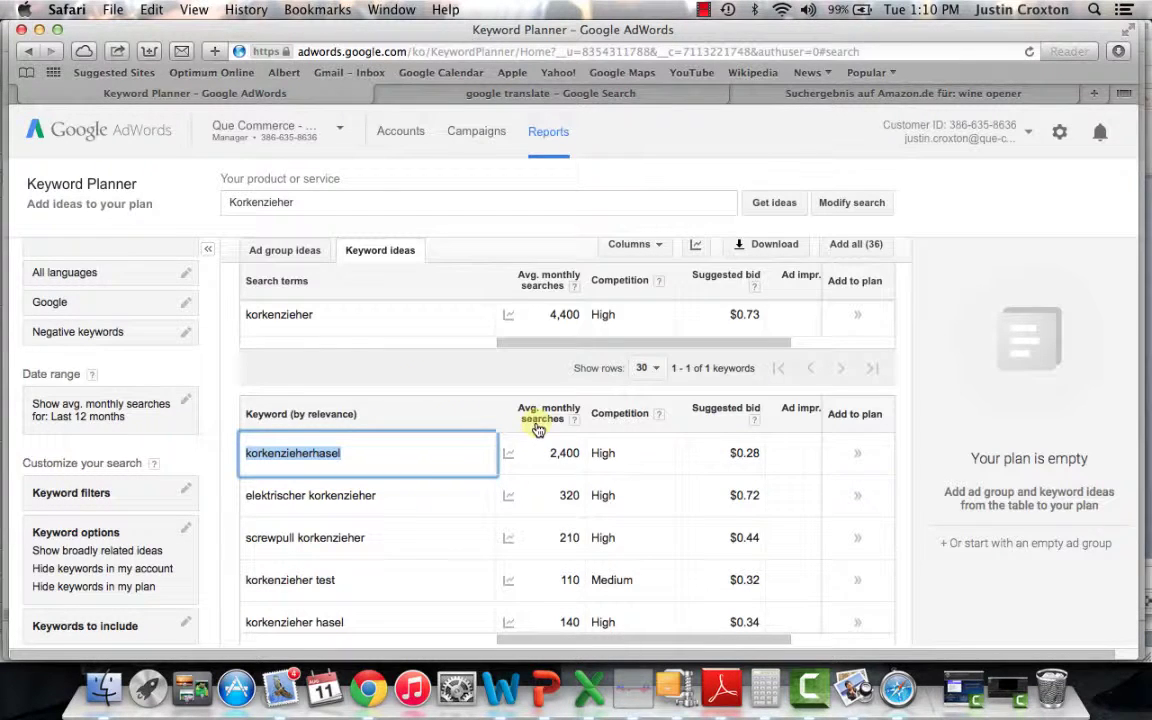
click(571, 95)
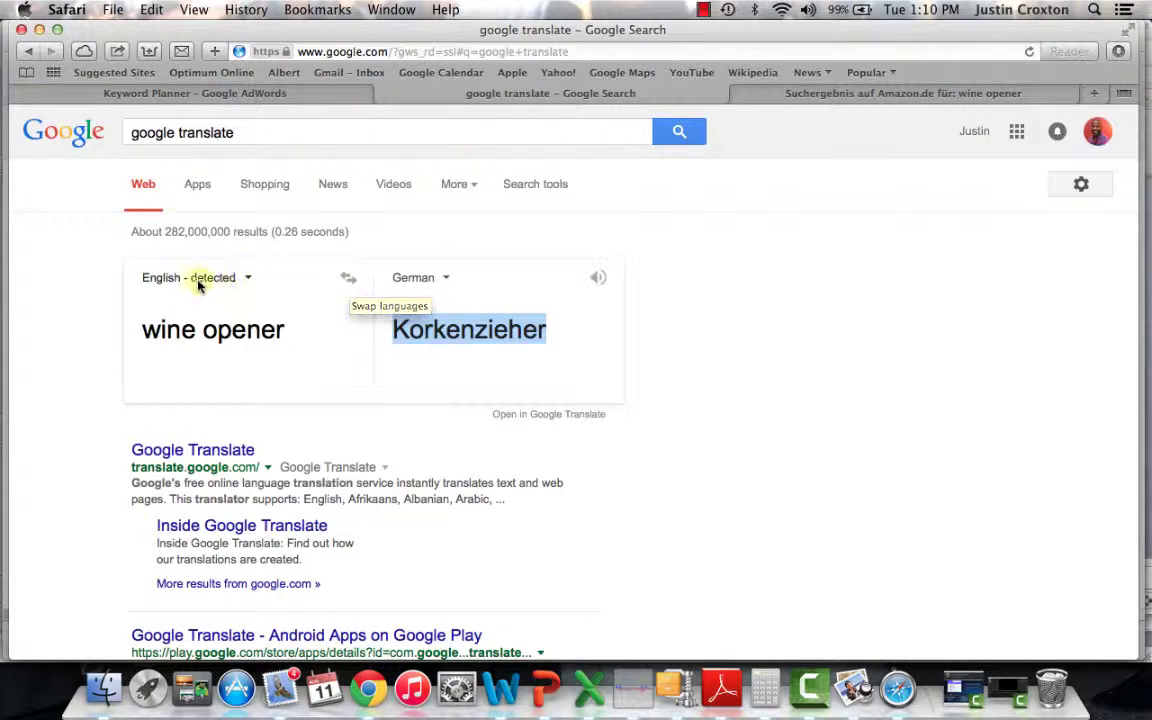
click(344, 278)
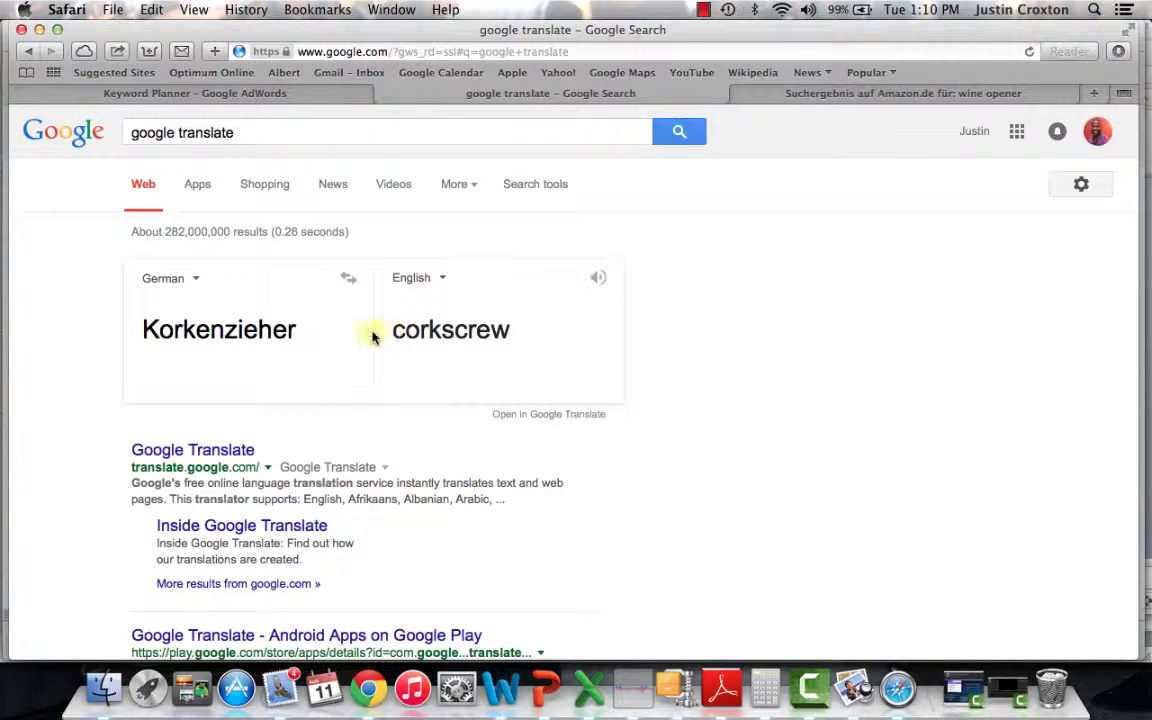
drag(304, 328, 141, 326)
key(super+v)
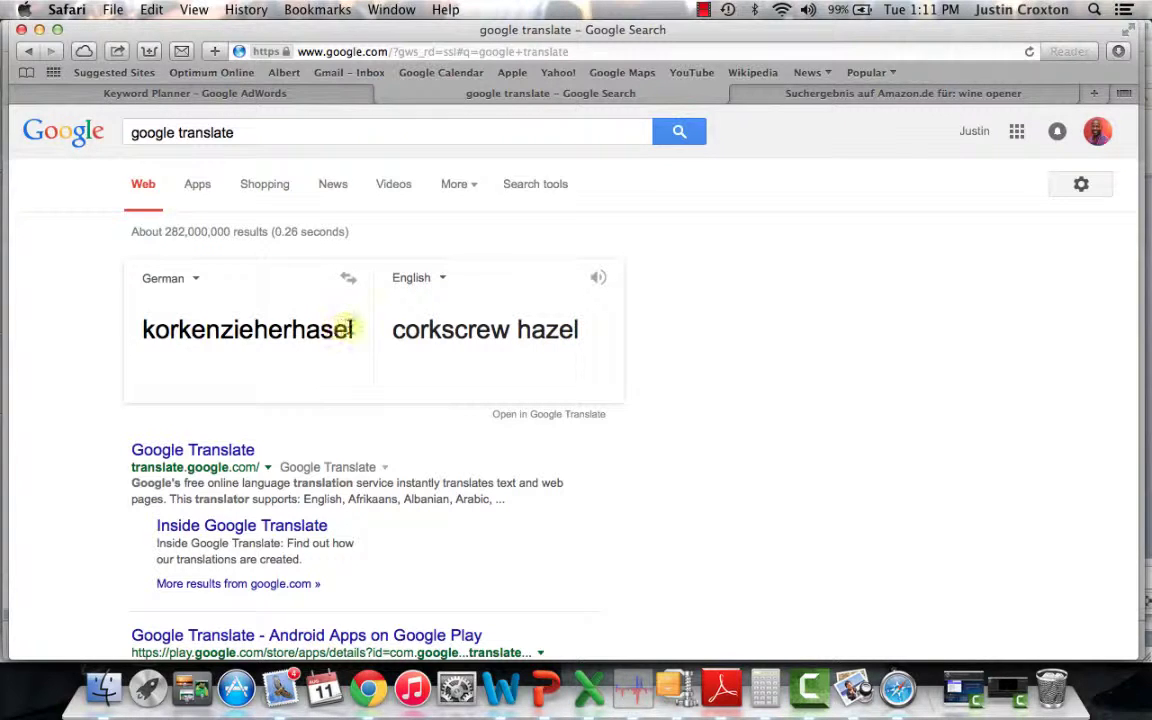
Swap the translation direction to English to German, translate "wine opener" and copy the German word "Korkenzieher"
click(347, 278)
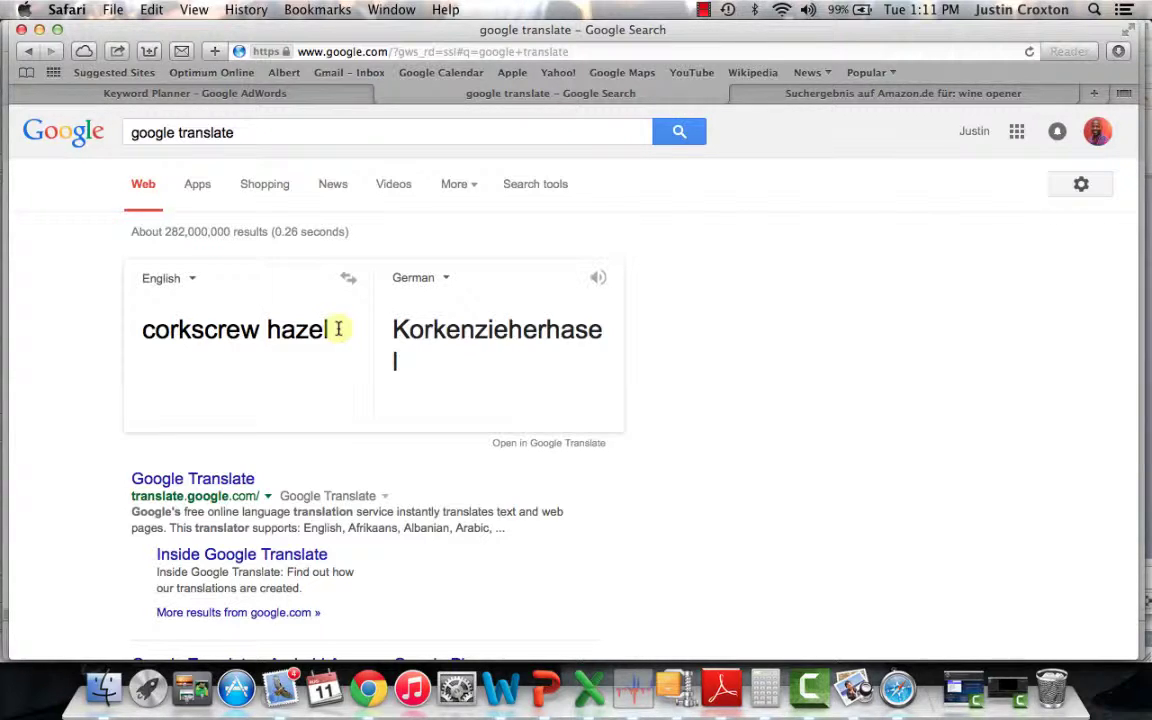
drag(334, 327, 266, 329)
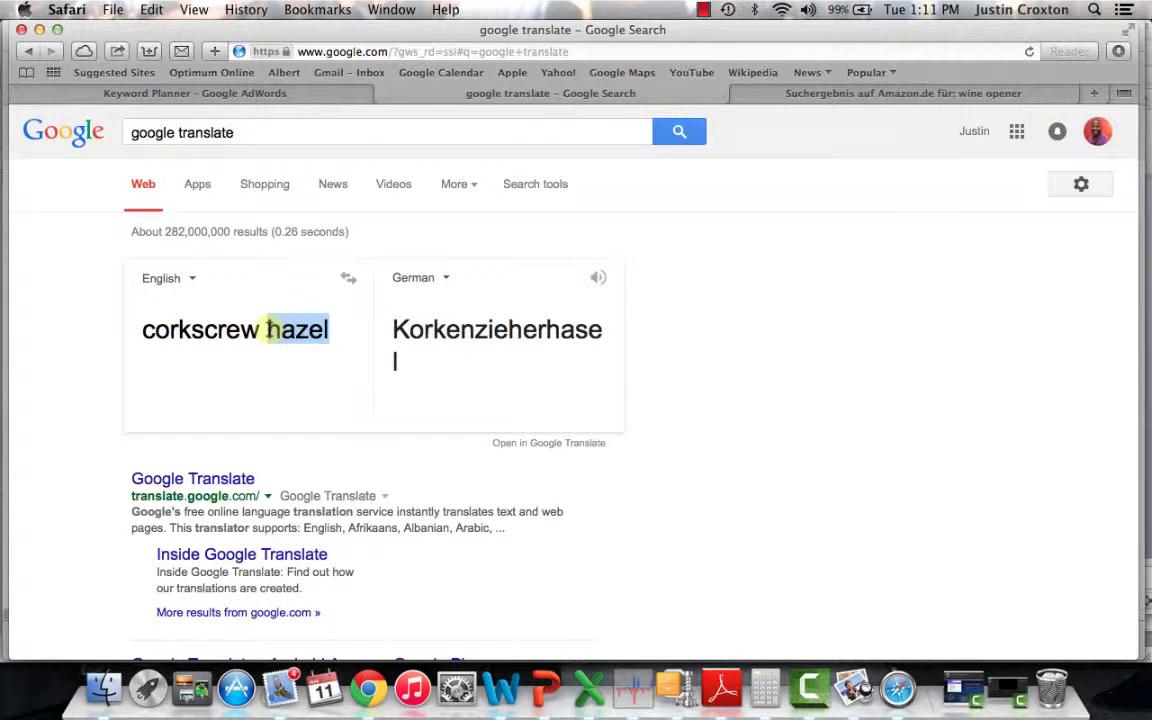
key(BackSpace)
key(BackSpace)
key(super+a)
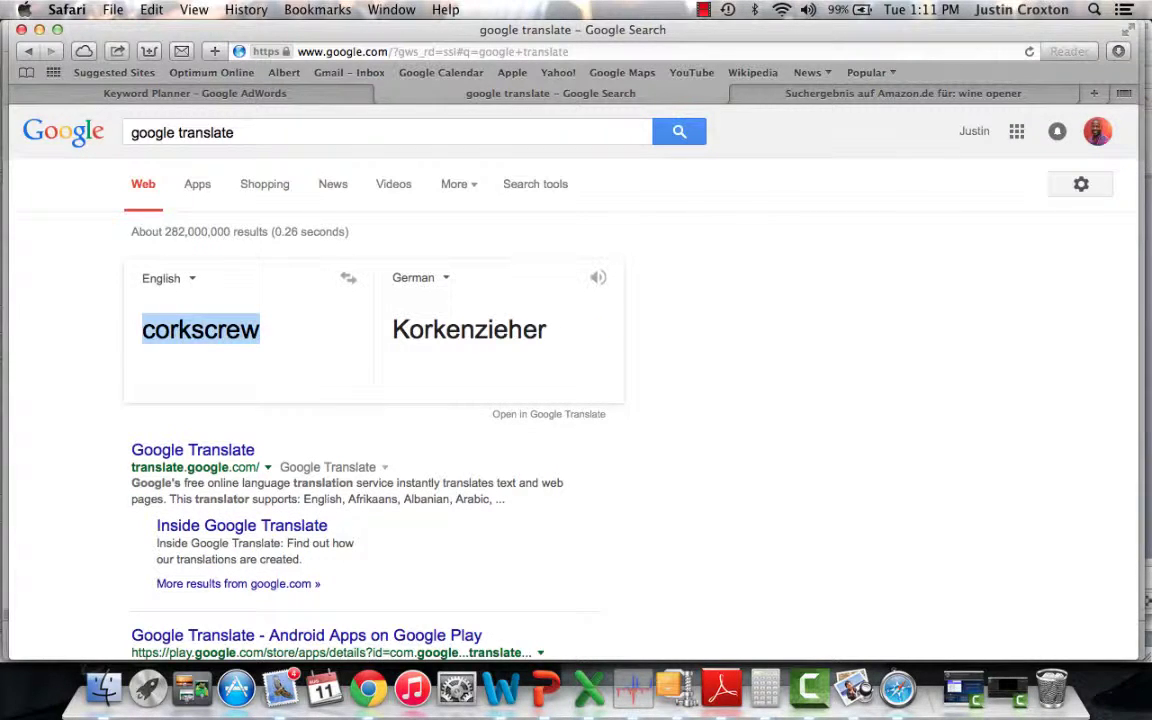
text(wine opener)
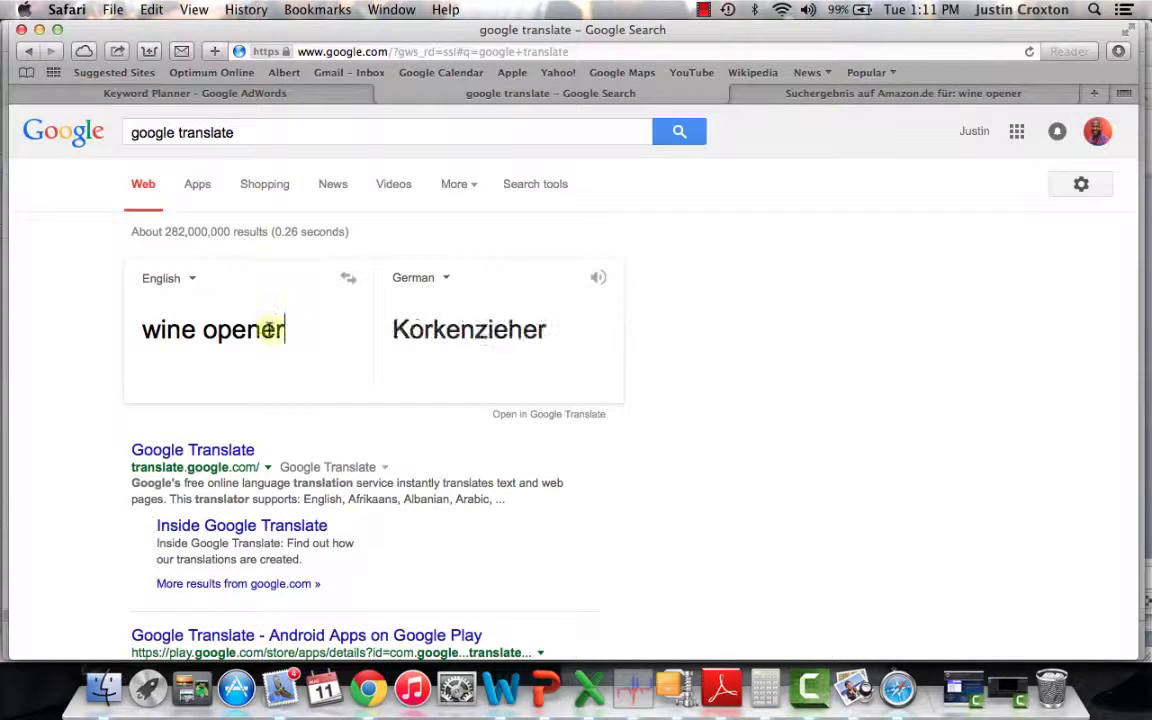
drag(545, 332, 397, 329)
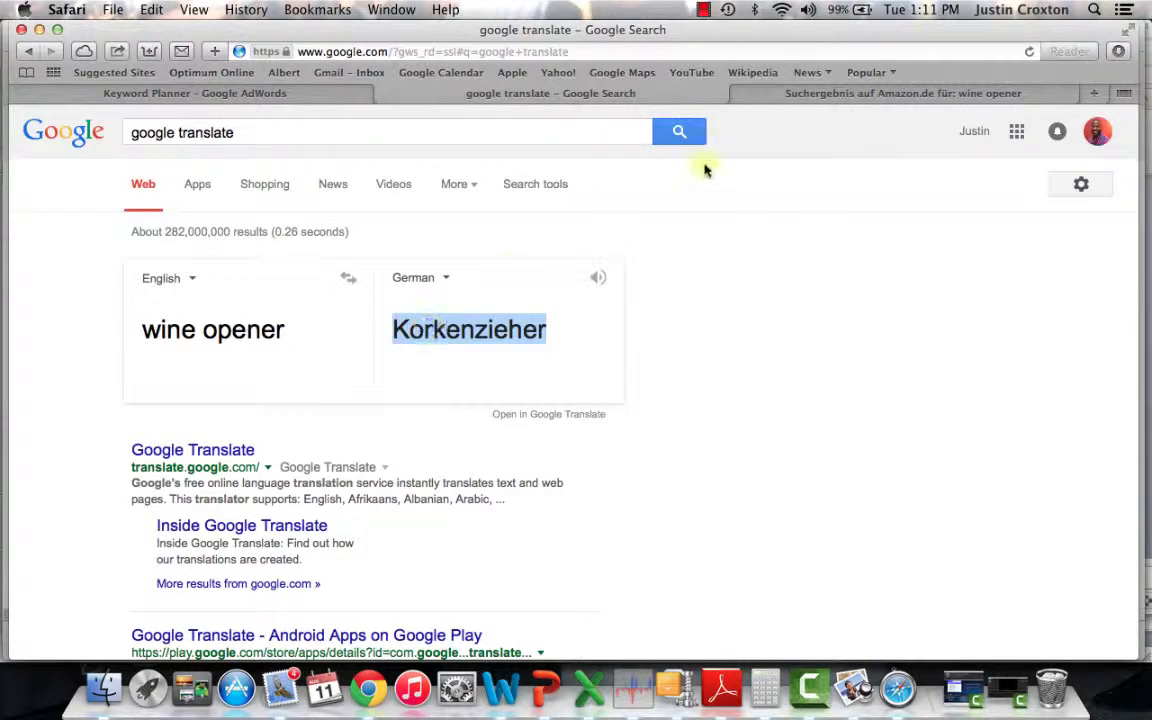
Switch to Amazon.de and search for the copied term "Korkenzieher" in place of "wine opener"
click(800, 93)
scroll(560, 226, up, 5)
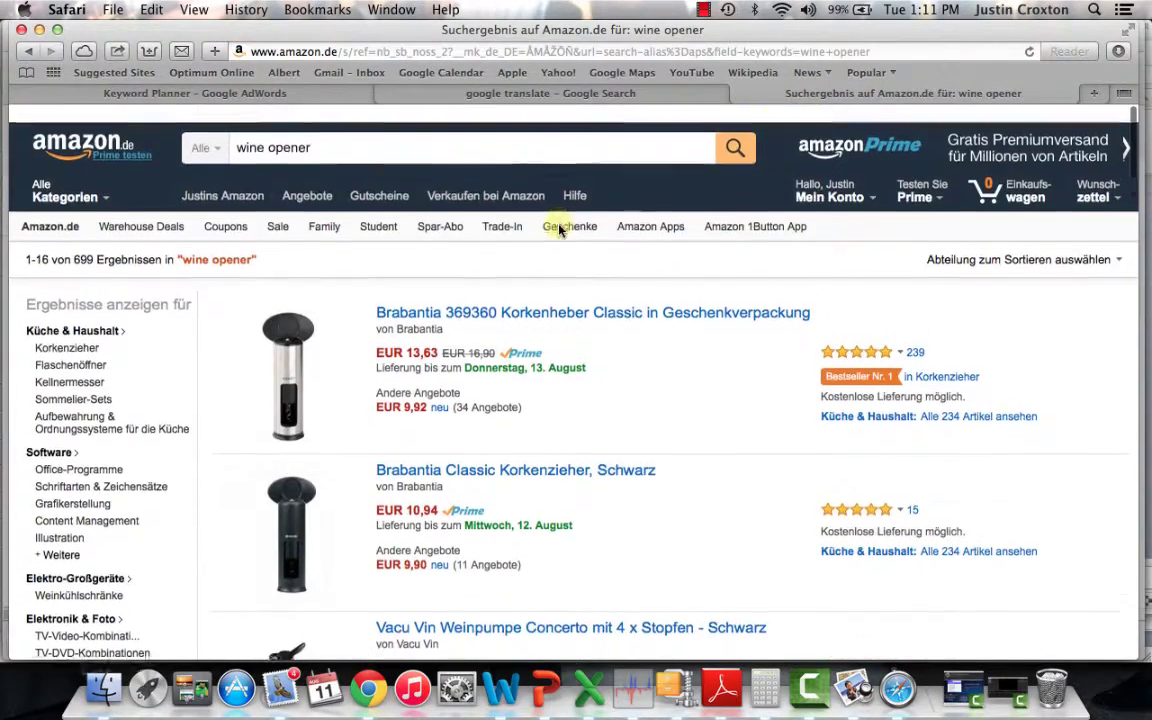
triple_click(349, 128)
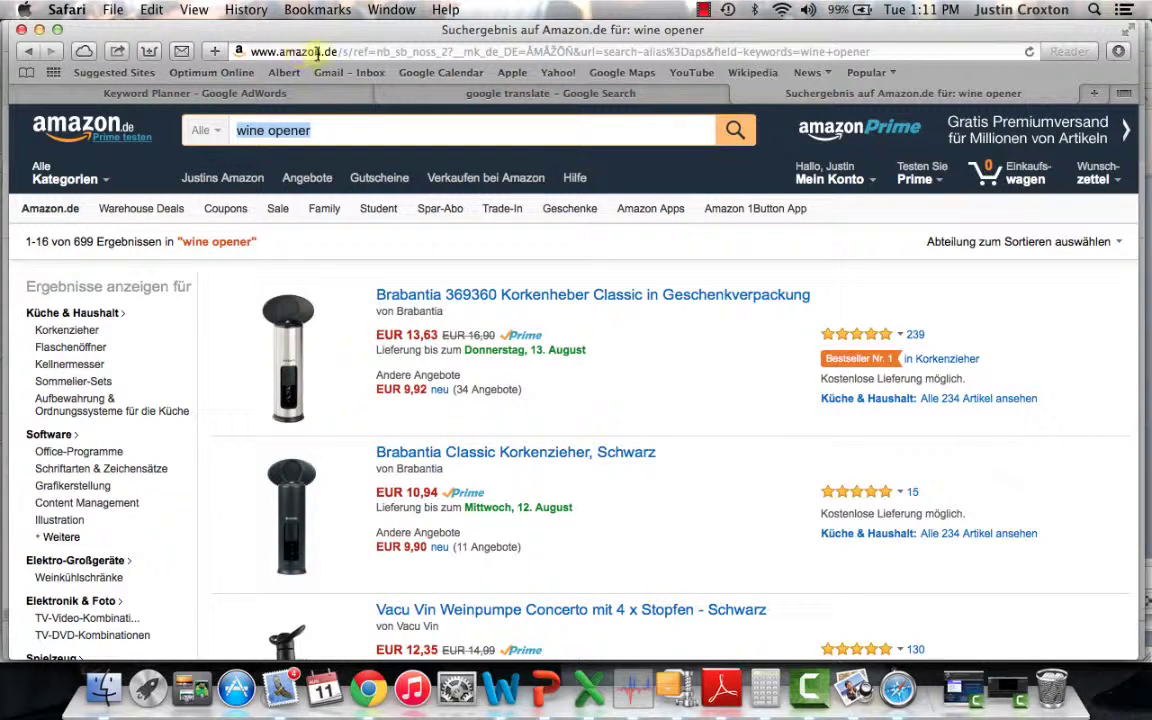
key(super+v)
key(Return)
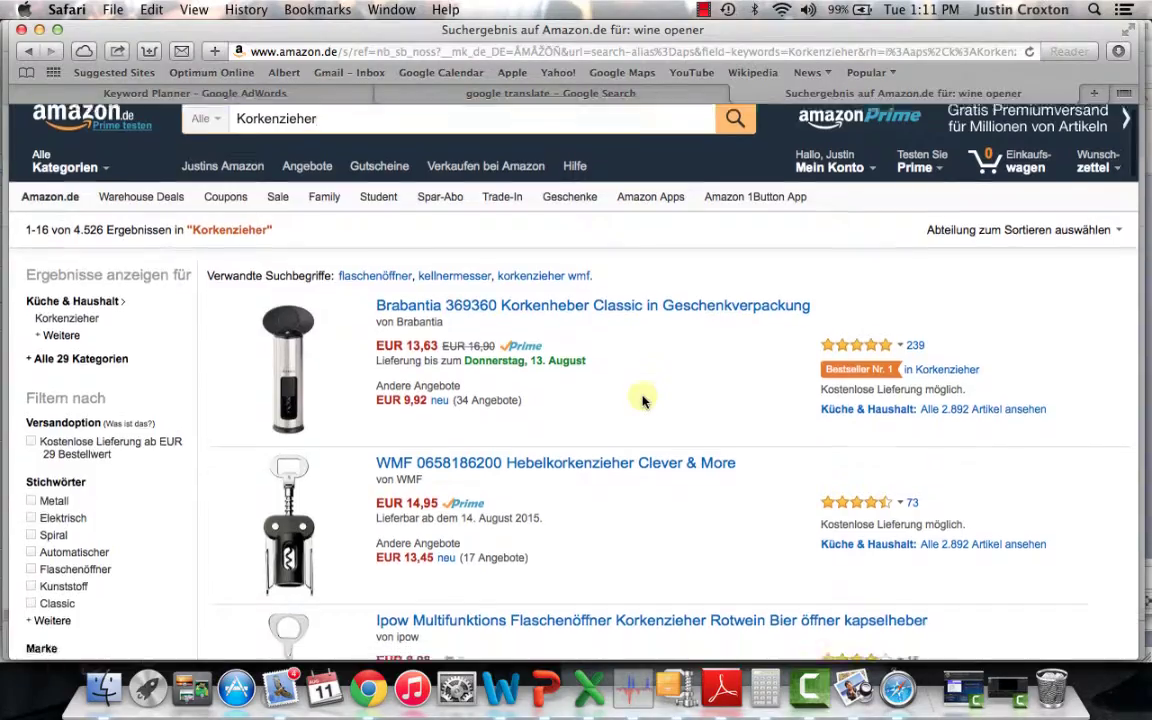
Look through the Amazon.de results for "Korkenzieher", comparing product types, titles, prices and review counts
scroll(643, 400, down, 10)
scroll(643, 400, up, 5)
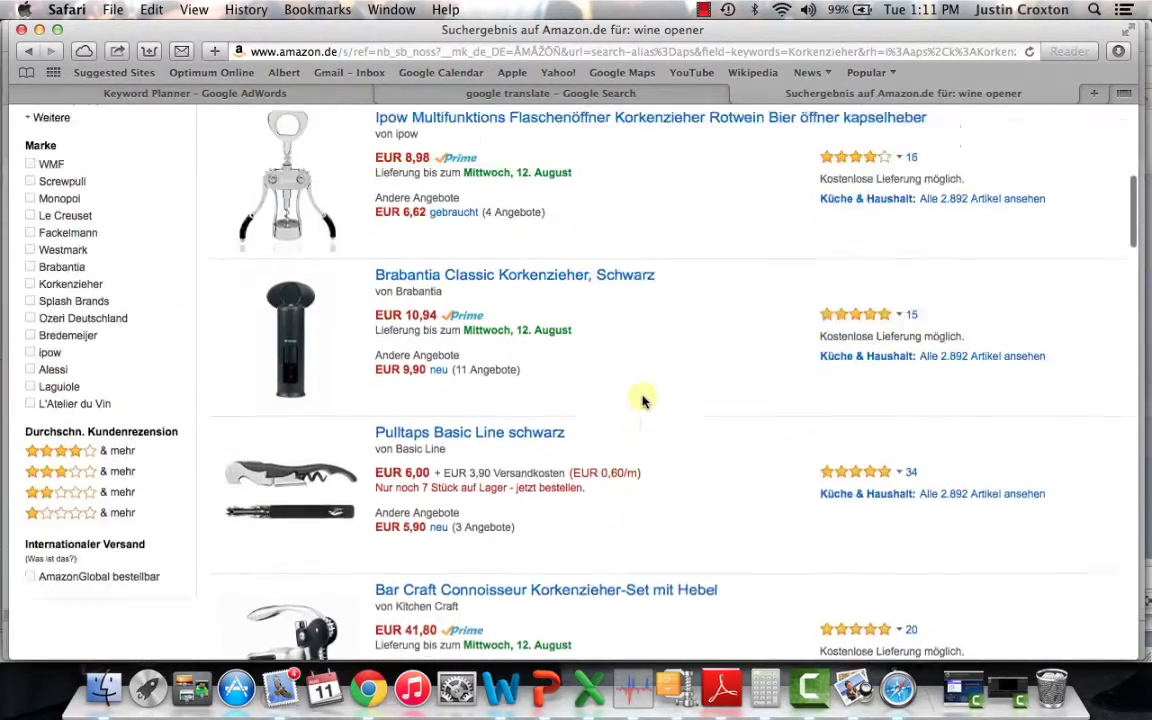
scroll(689, 419, up, 5)
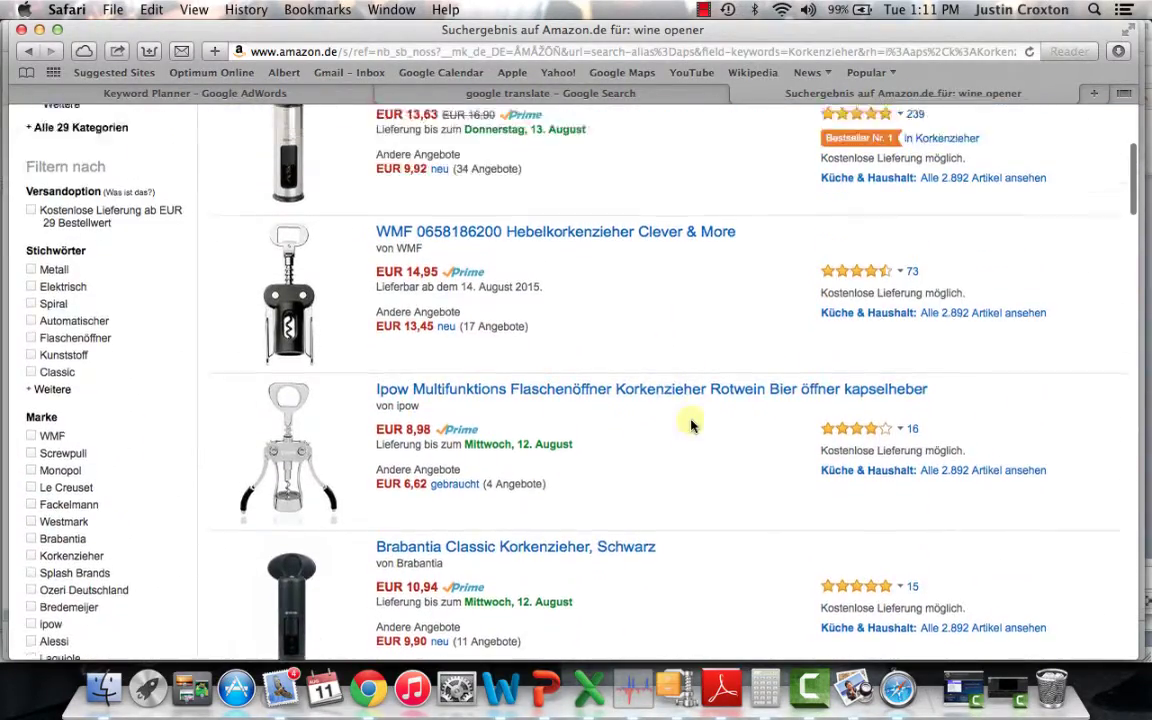
scroll(691, 425, down, 3)
scroll(691, 425, down, 20)
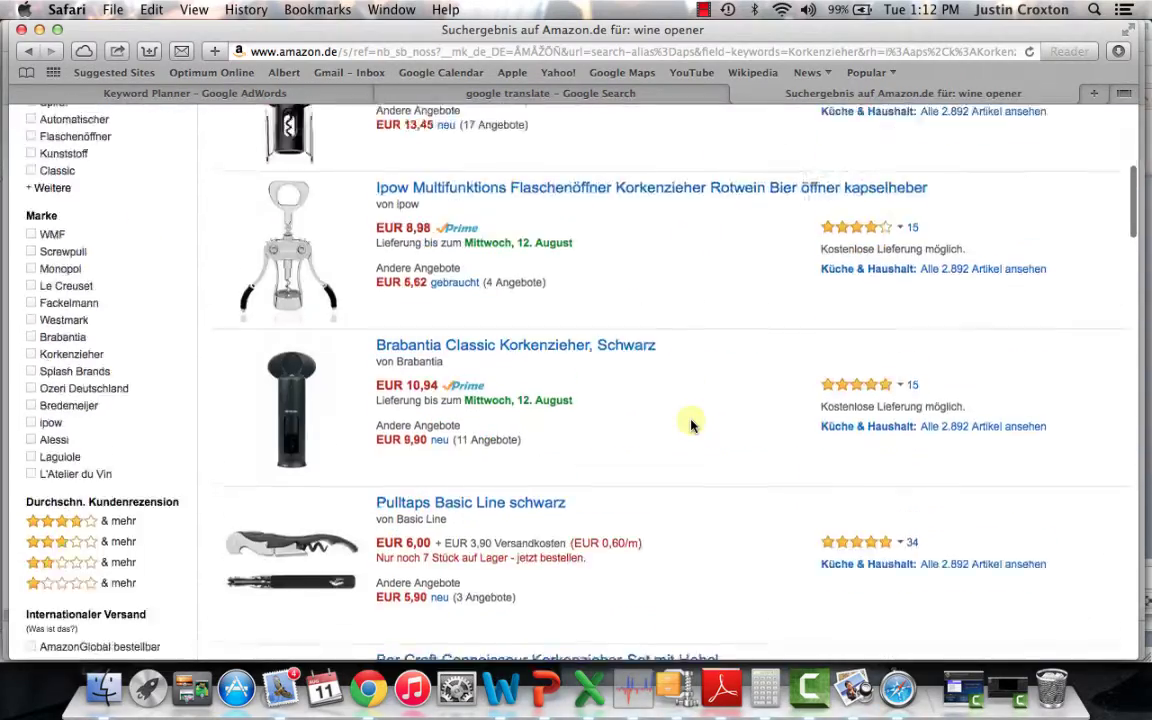
scroll(688, 393, up, 8)
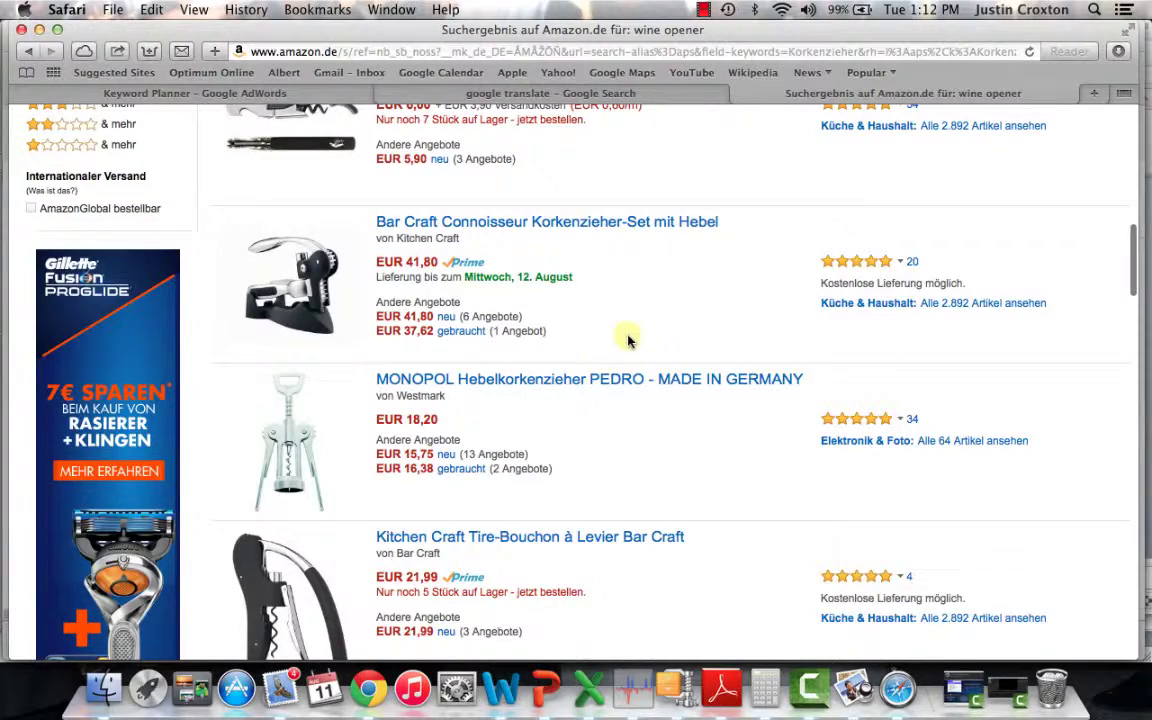
scroll(628, 340, up, 10)
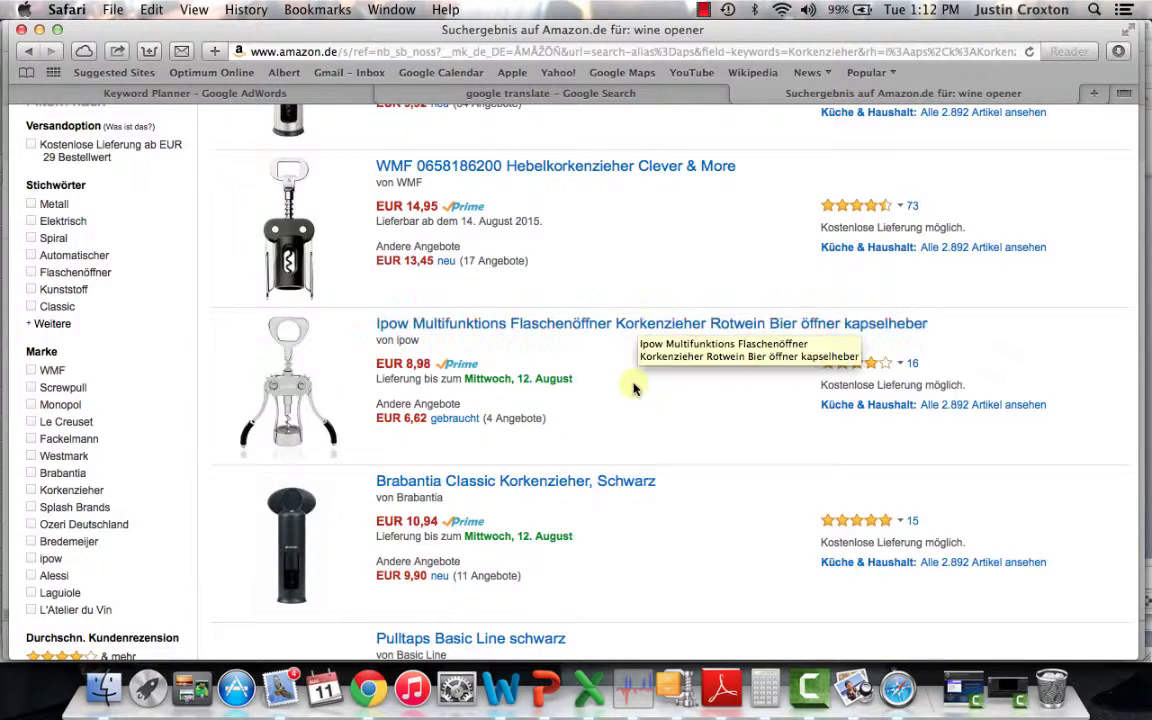
scroll(633, 388, up, 2)
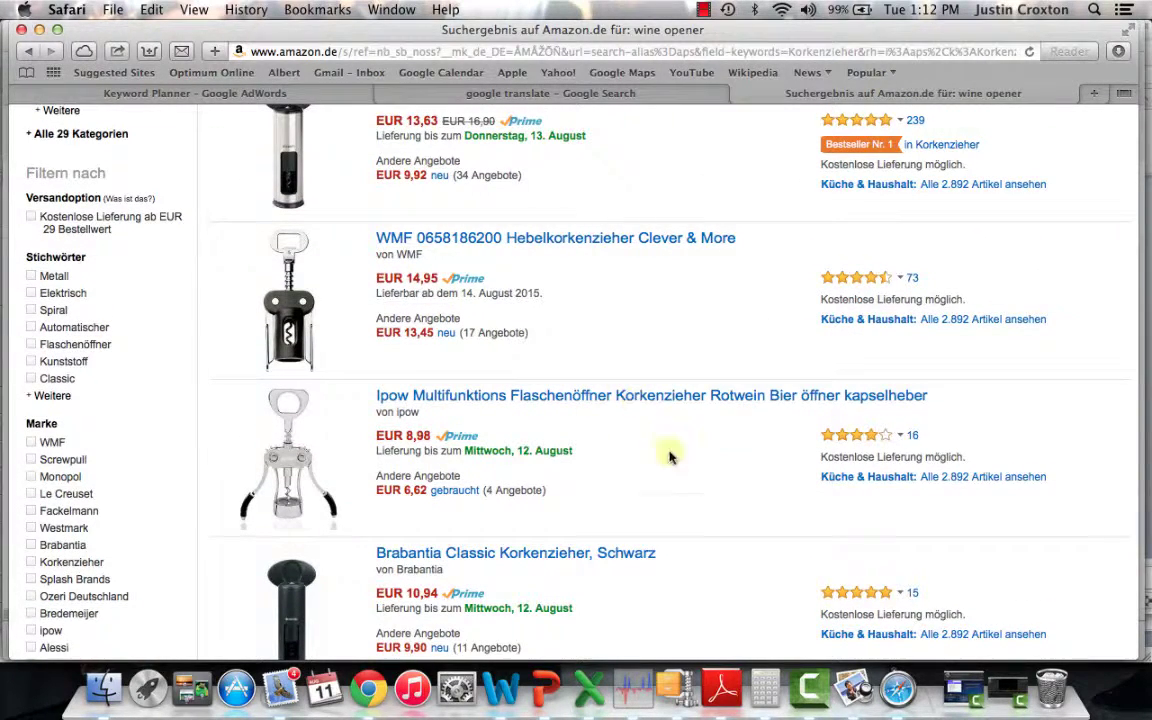
scroll(694, 494, down, 10)
scroll(701, 500, down, 5)
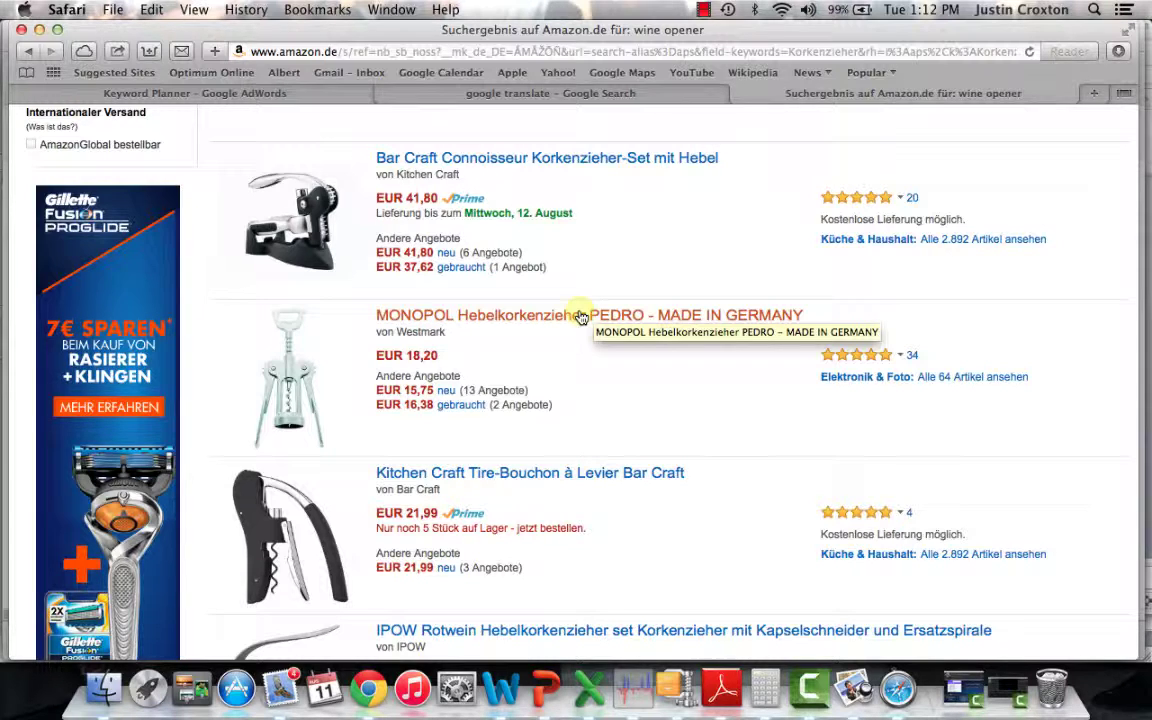
Open the MONOPOL Hebelkorkenzieher PEDRO listing and examine its bullet points, technical details, bestseller rank and product description
click(581, 317)
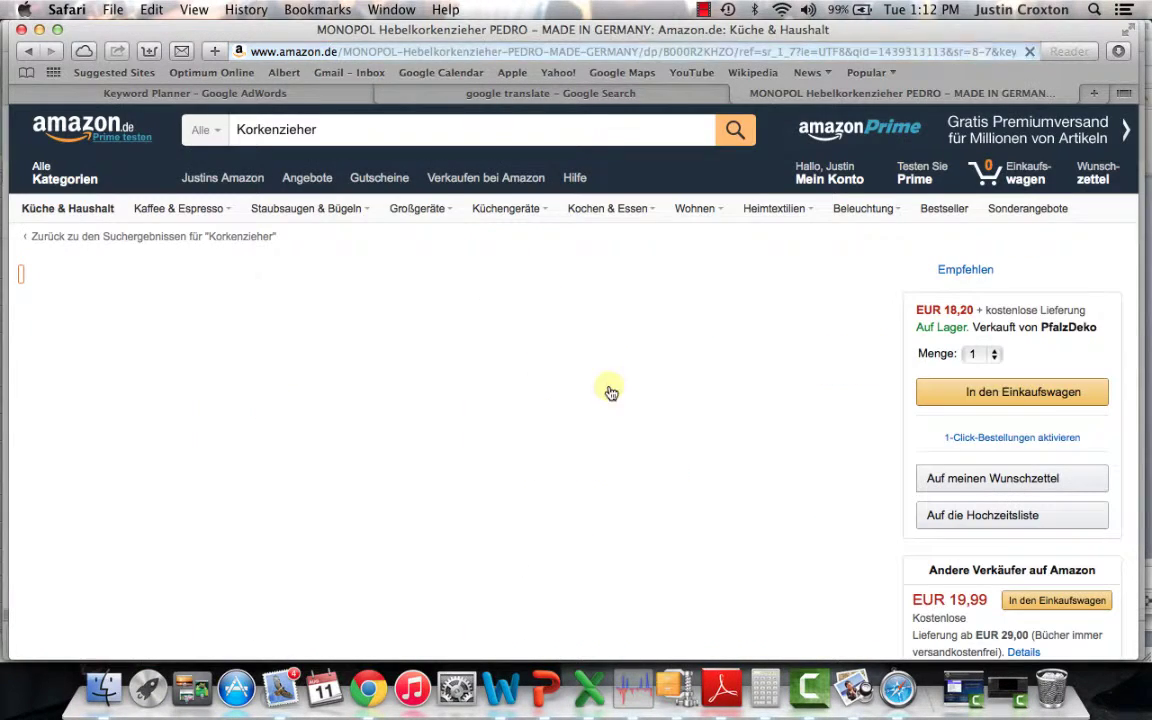
scroll(480, 395, down, 10)
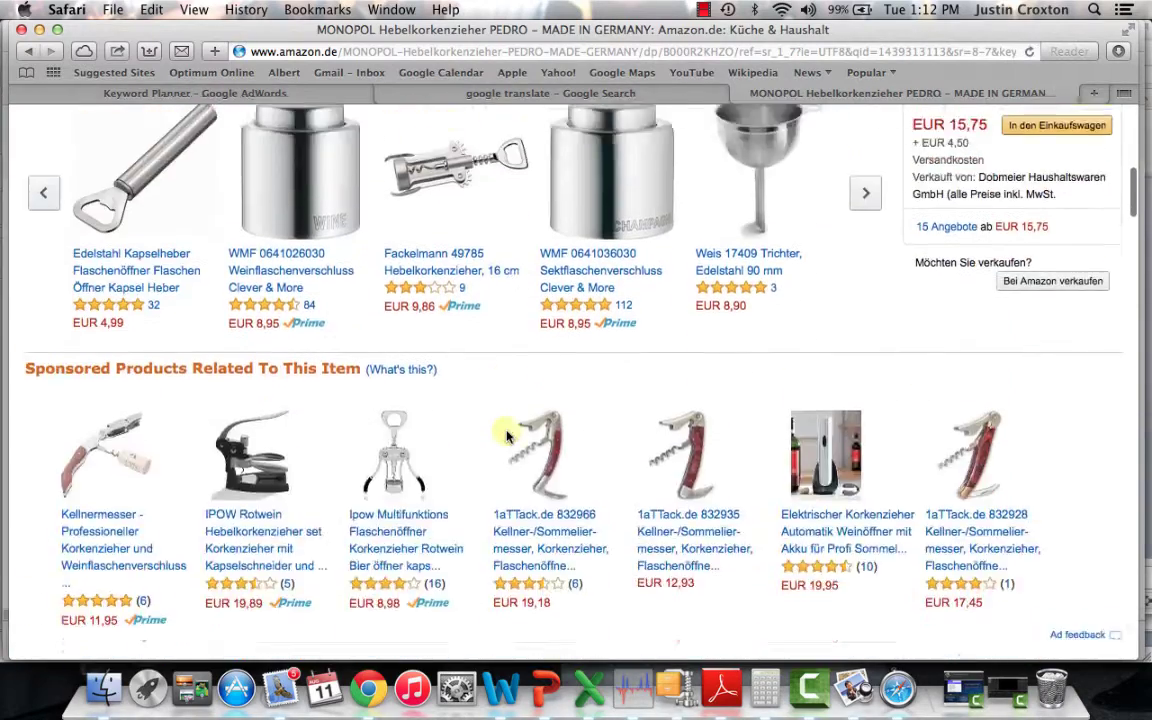
scroll(507, 436, down, 5)
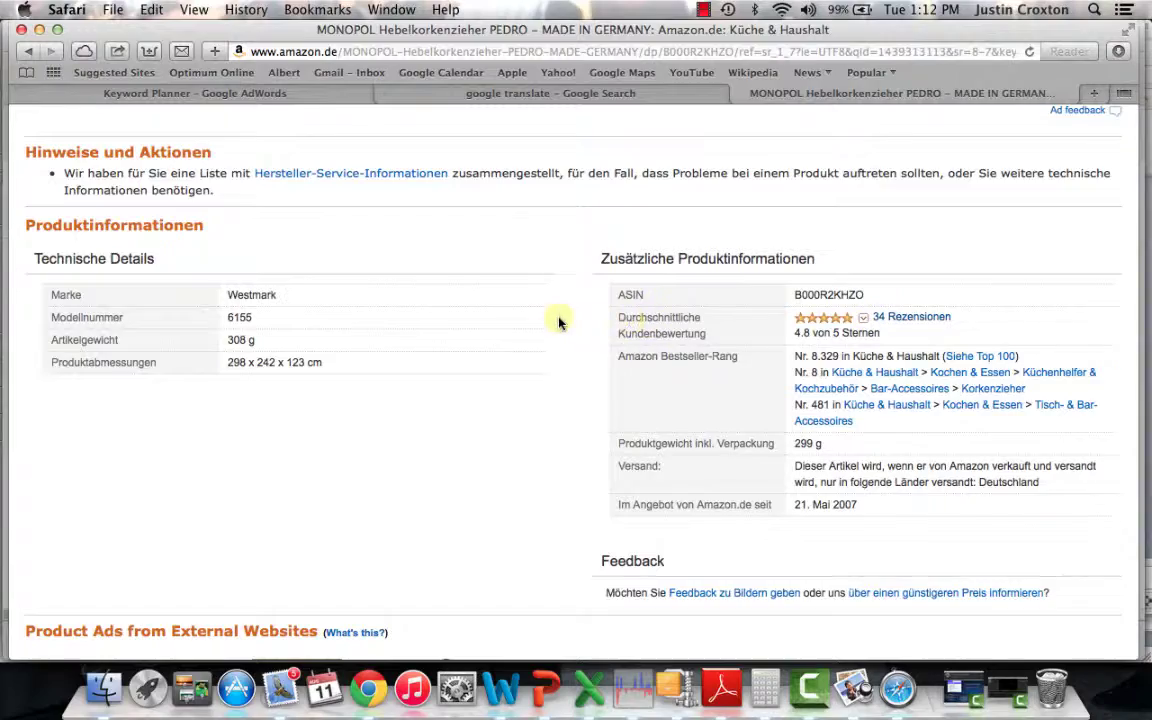
scroll(557, 321, up, 3)
scroll(558, 321, up, 15)
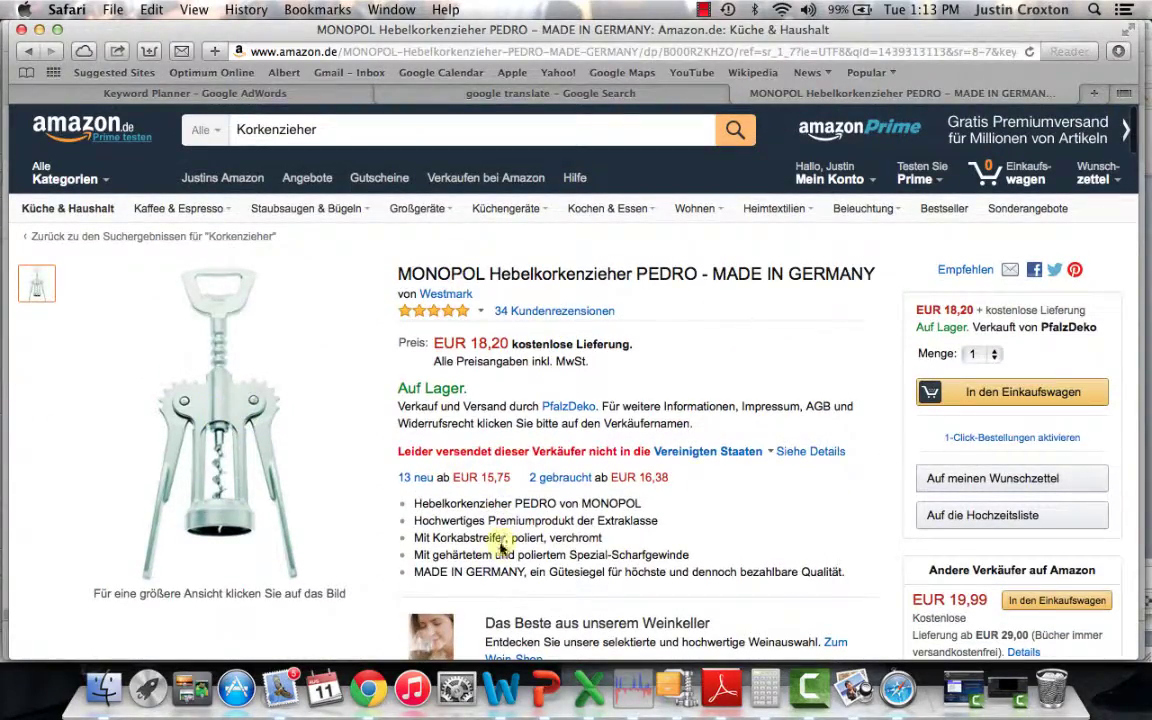
scroll(764, 507, down, 10)
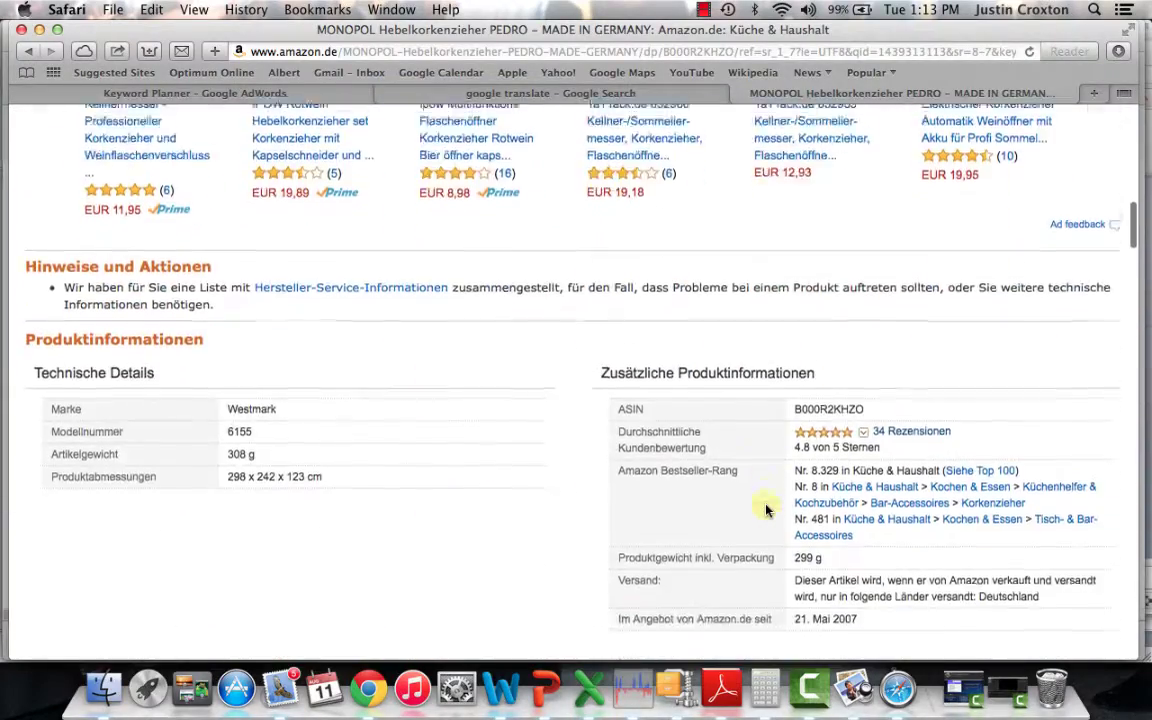
scroll(570, 480, down, 3)
scroll(540, 478, up, 5)
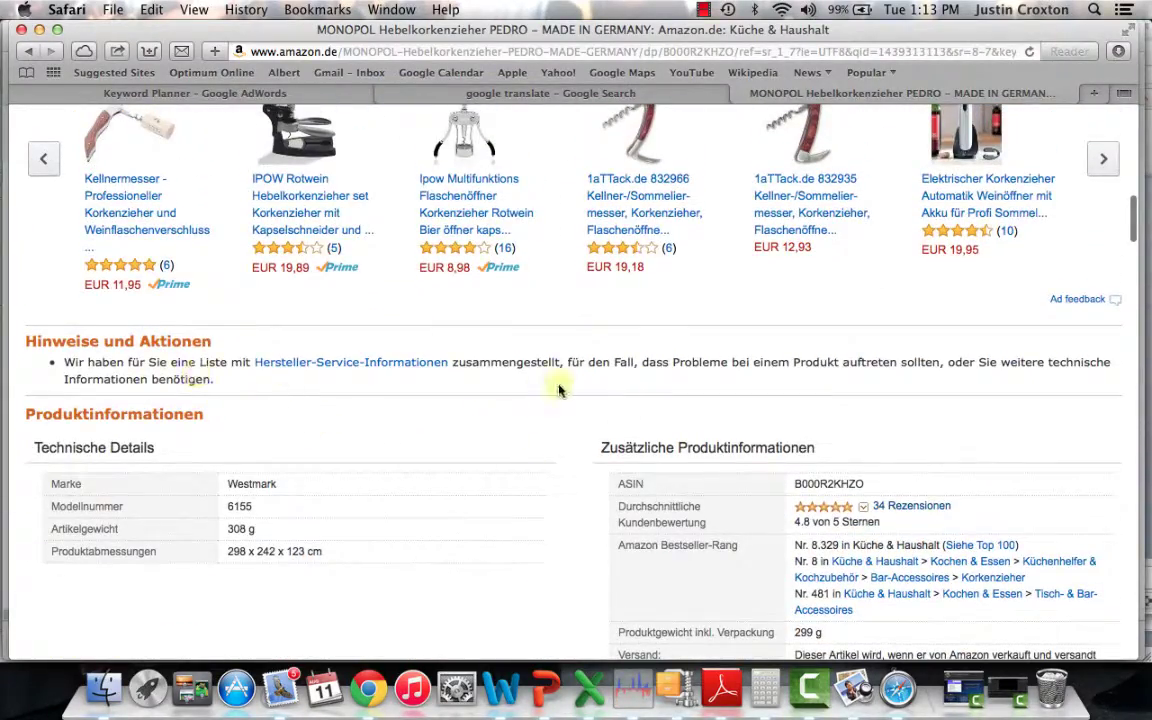
scroll(566, 465, down, 8)
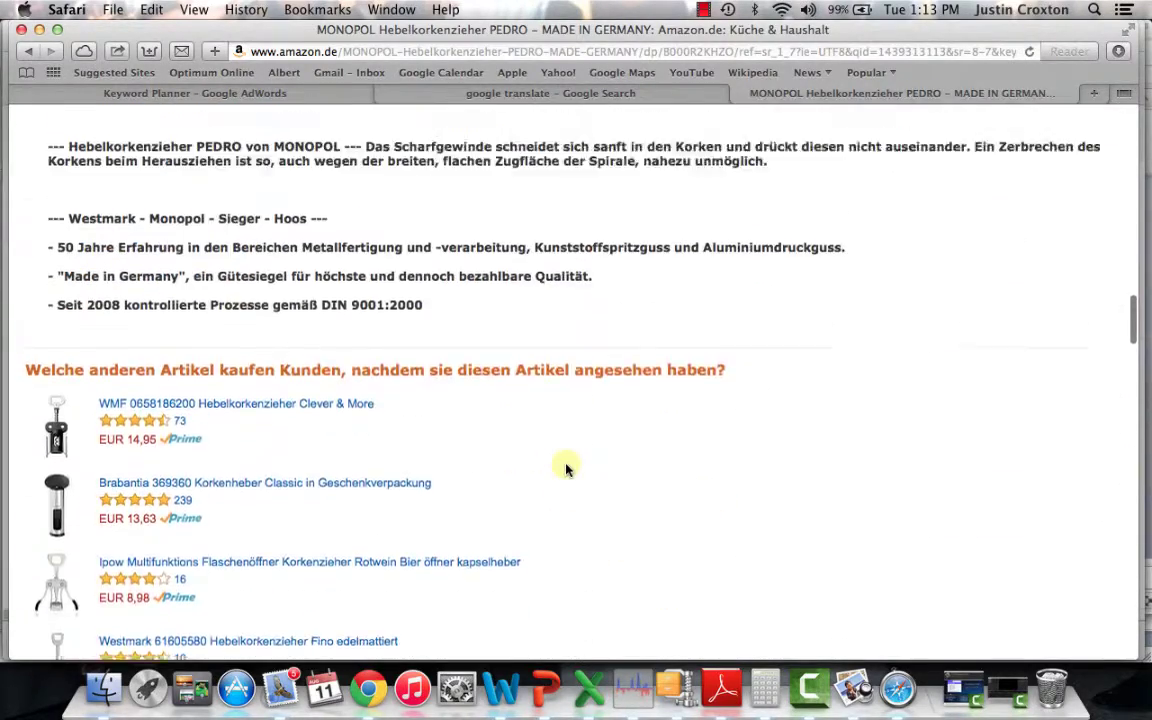
scroll(406, 315, up, 2)
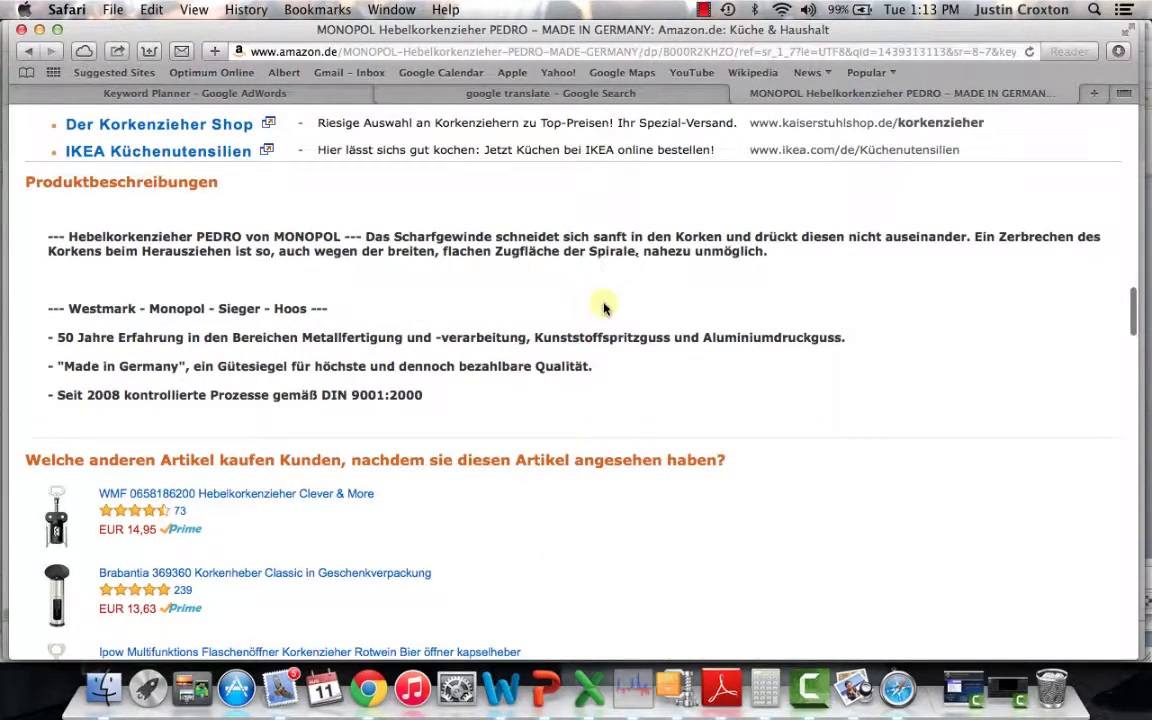
scroll(626, 301, up, 10)
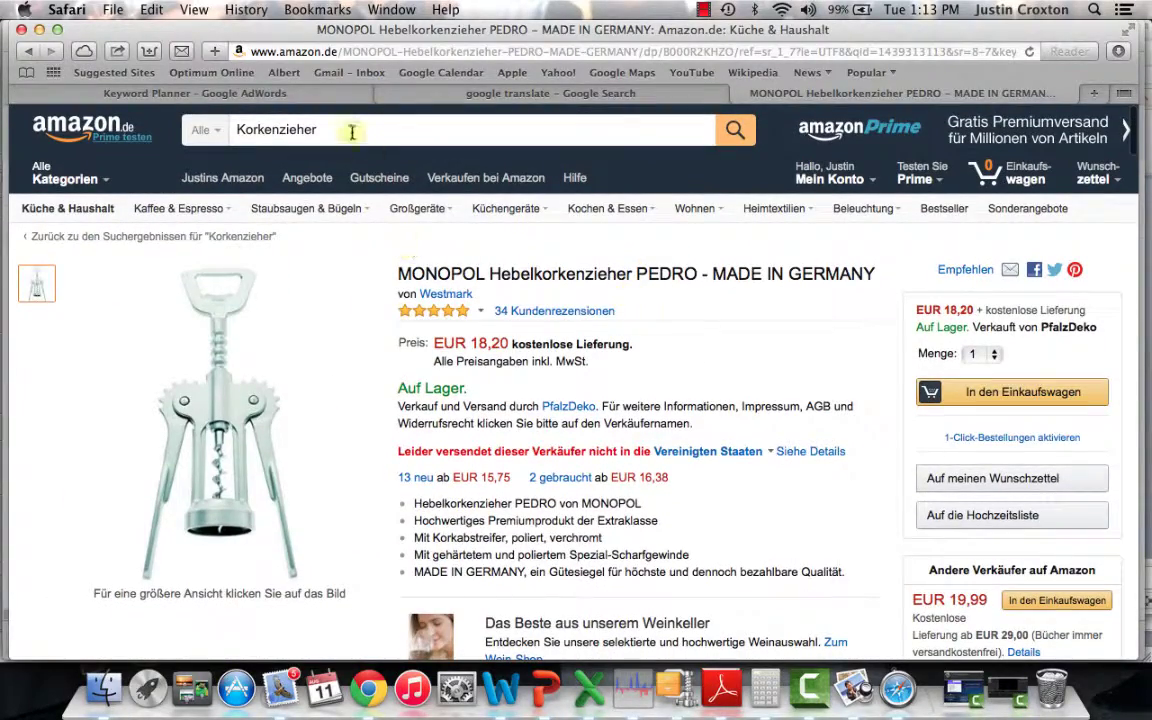
Return to the "Korkenzieher" search results and look over the top listings again
click(30, 51)
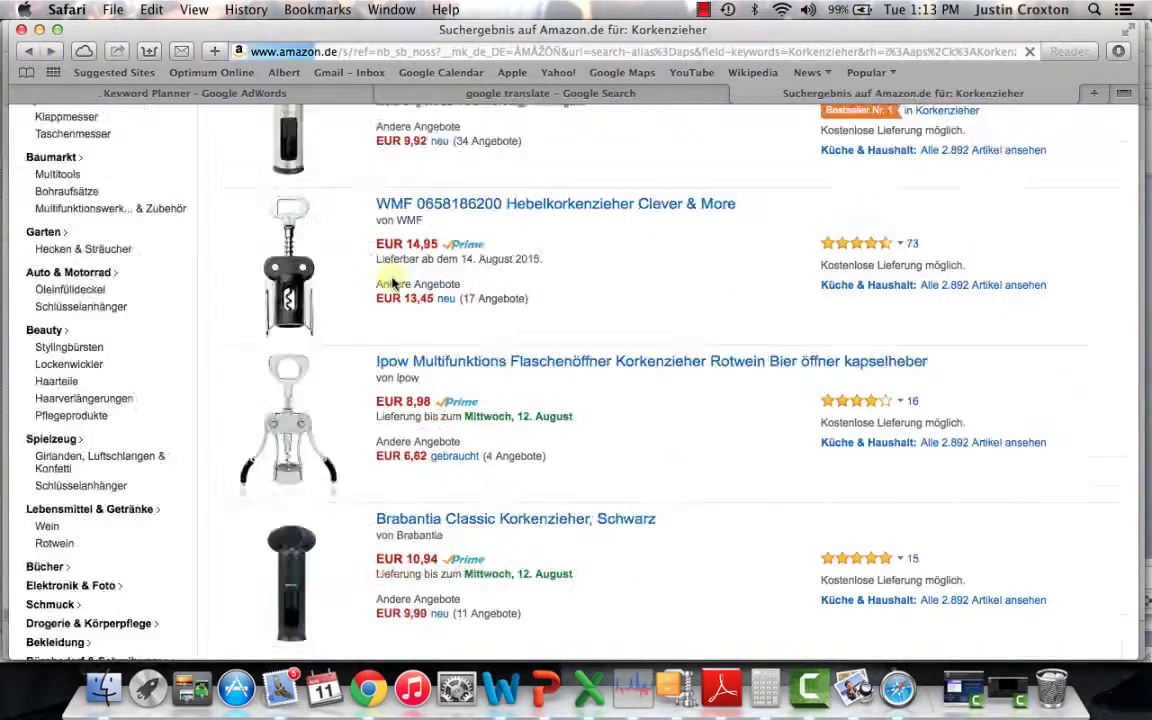
scroll(624, 360, down, 5)
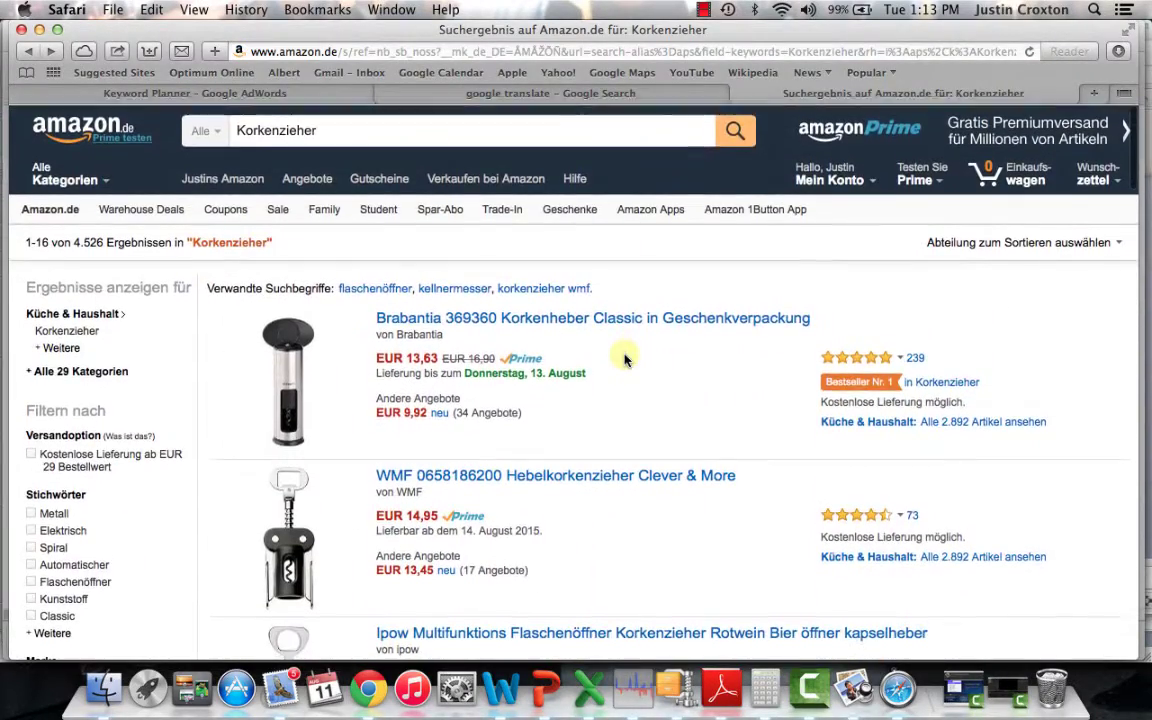
scroll(600, 400, down, 4)
scroll(600, 460, down, 8)
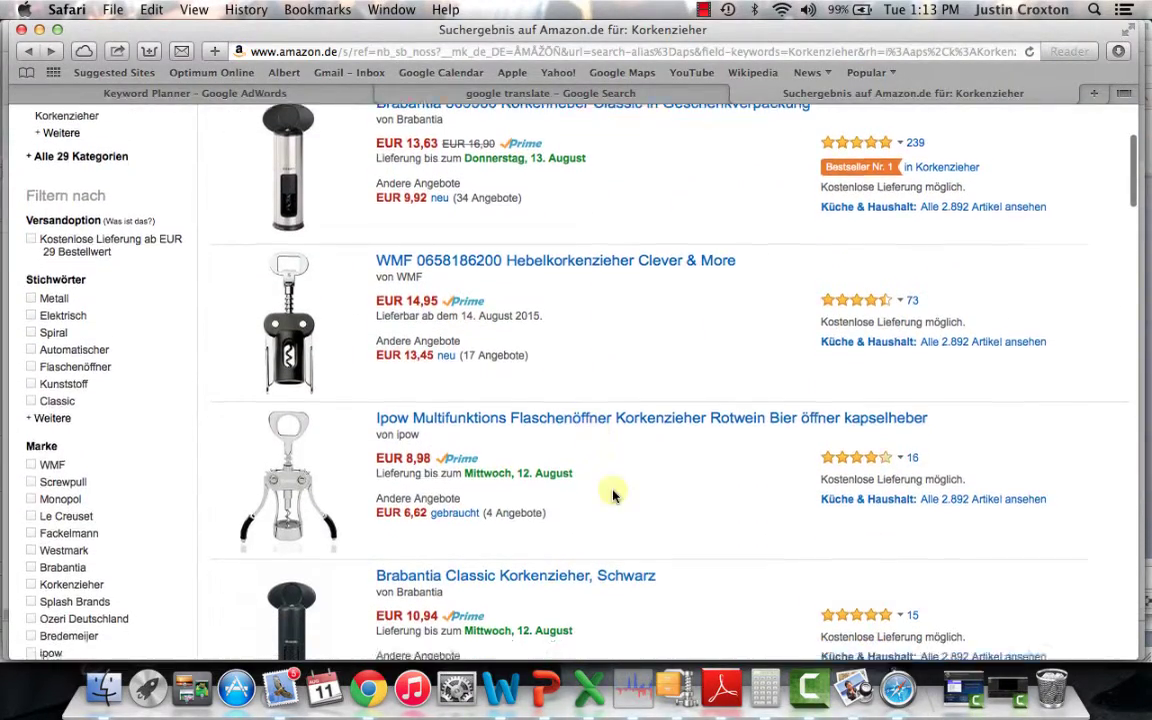
scroll(613, 495, up, 6)
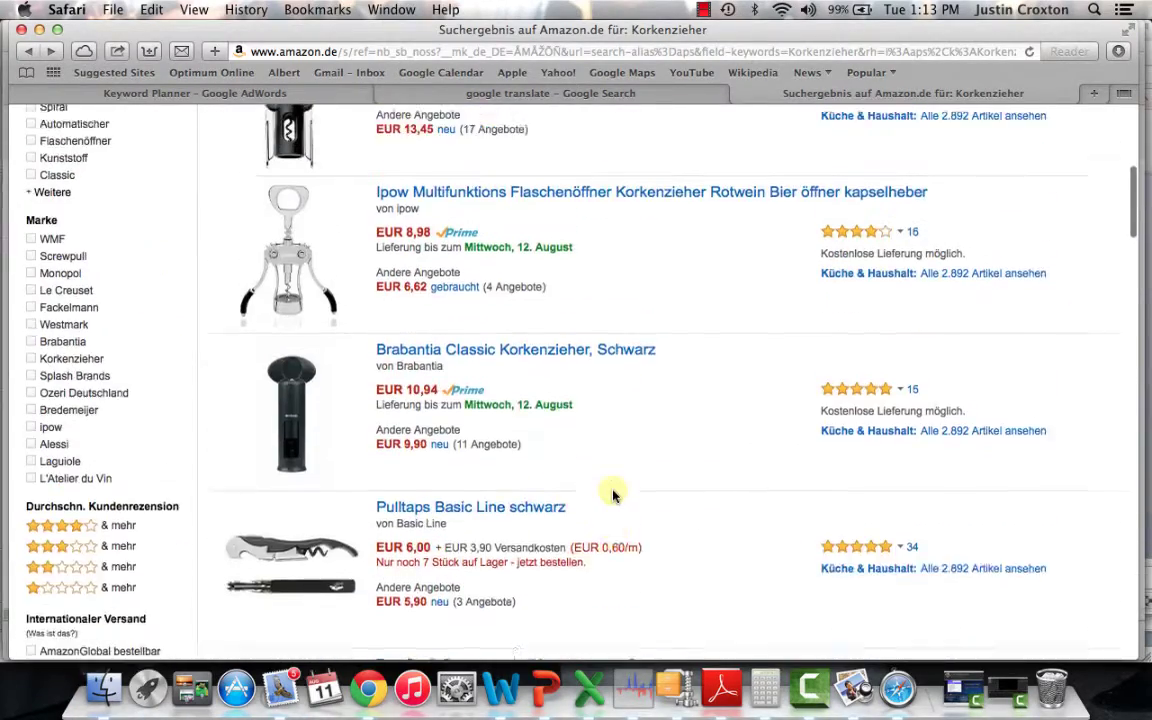
Open the Ipow Multifunktions Flaschenöffner Korkenzieher listing and examine its product information, bestseller rank and product images
click(607, 257)
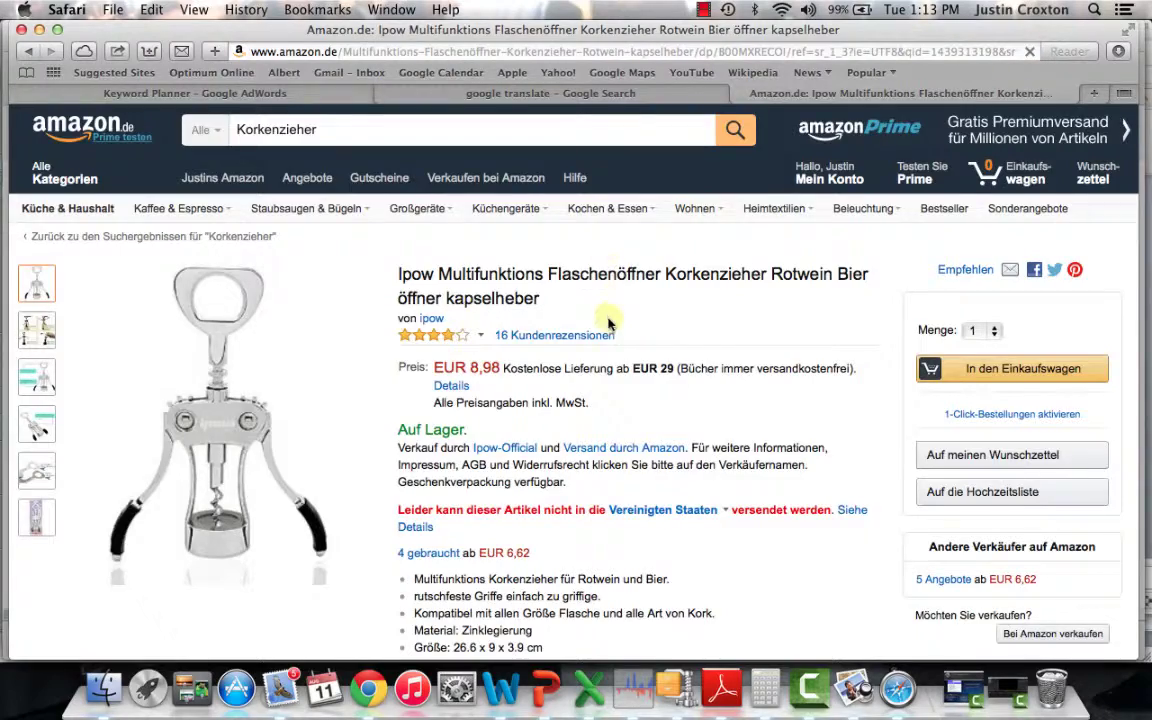
scroll(603, 326, down, 12)
scroll(607, 322, down, 4)
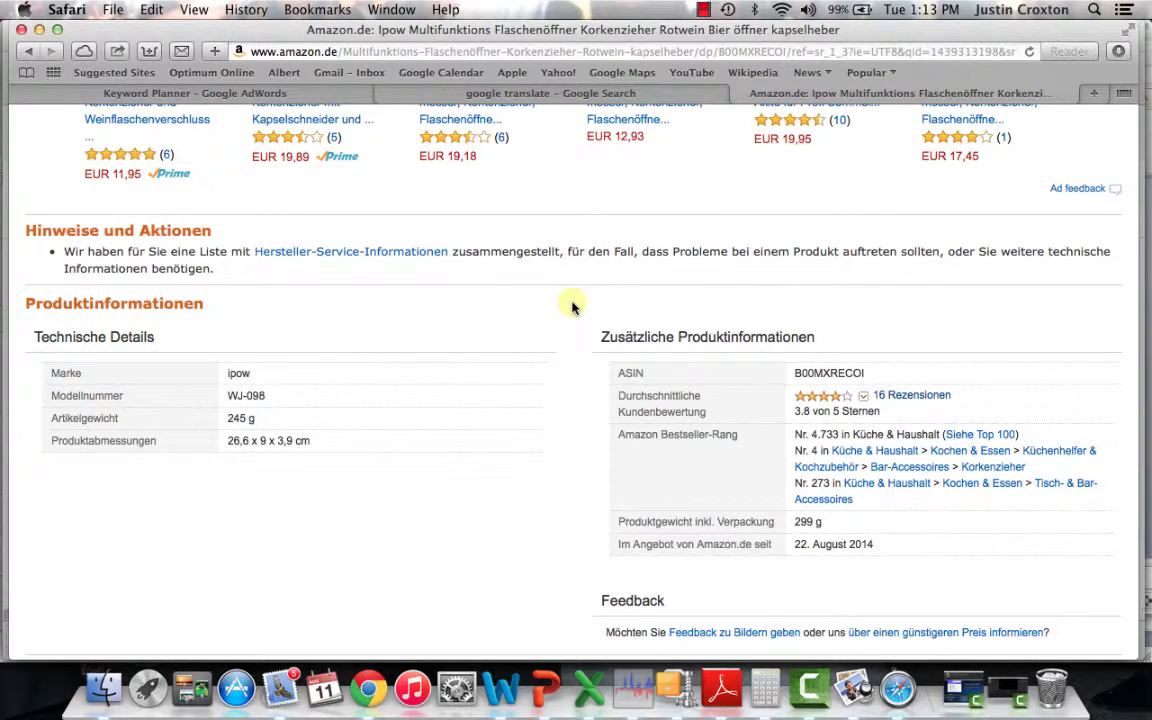
scroll(572, 305, up, 10)
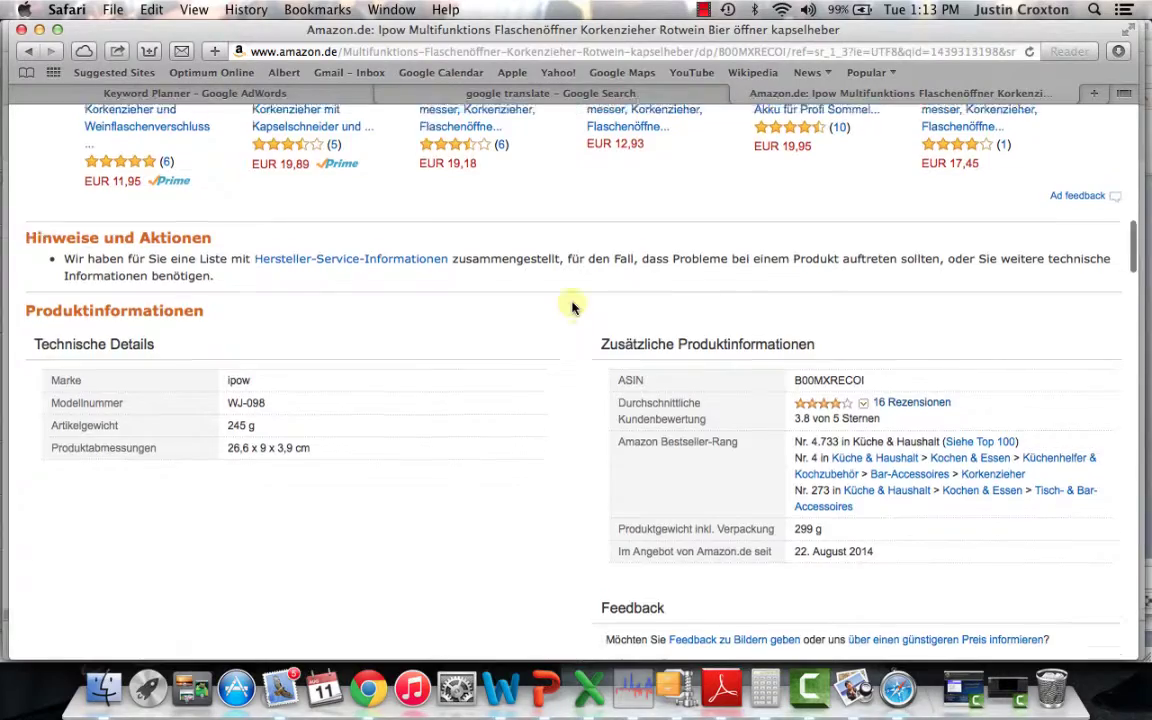
scroll(488, 213, up, 5)
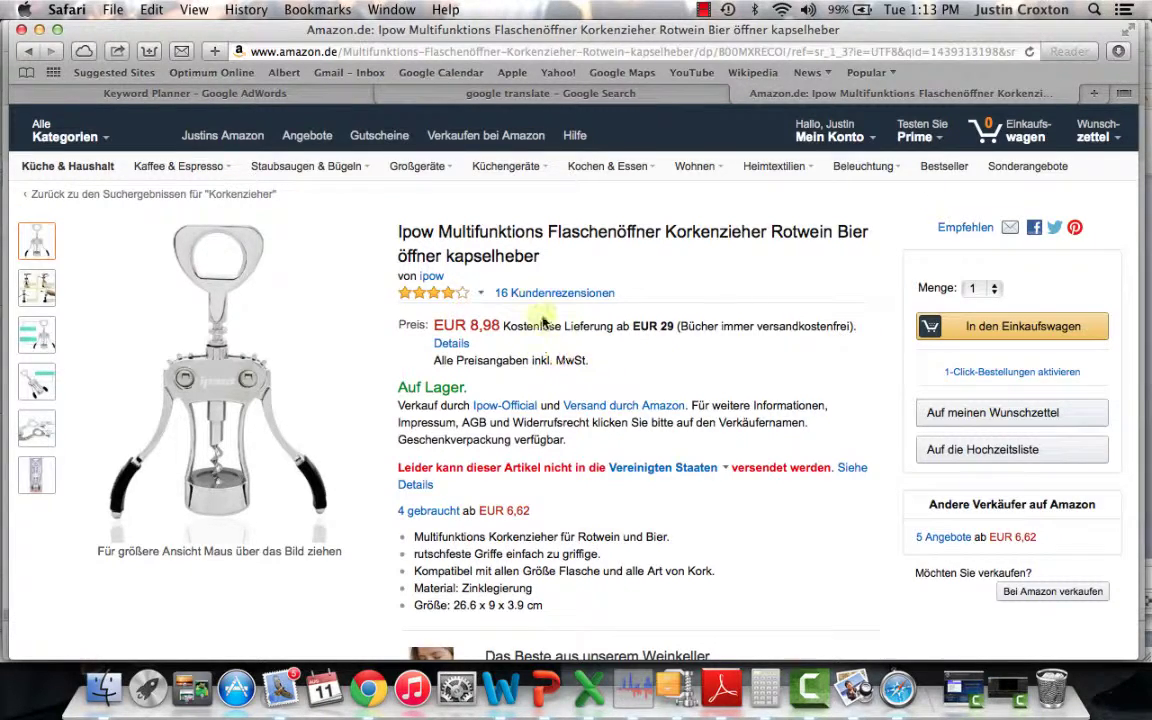
mouse_move(200, 368)
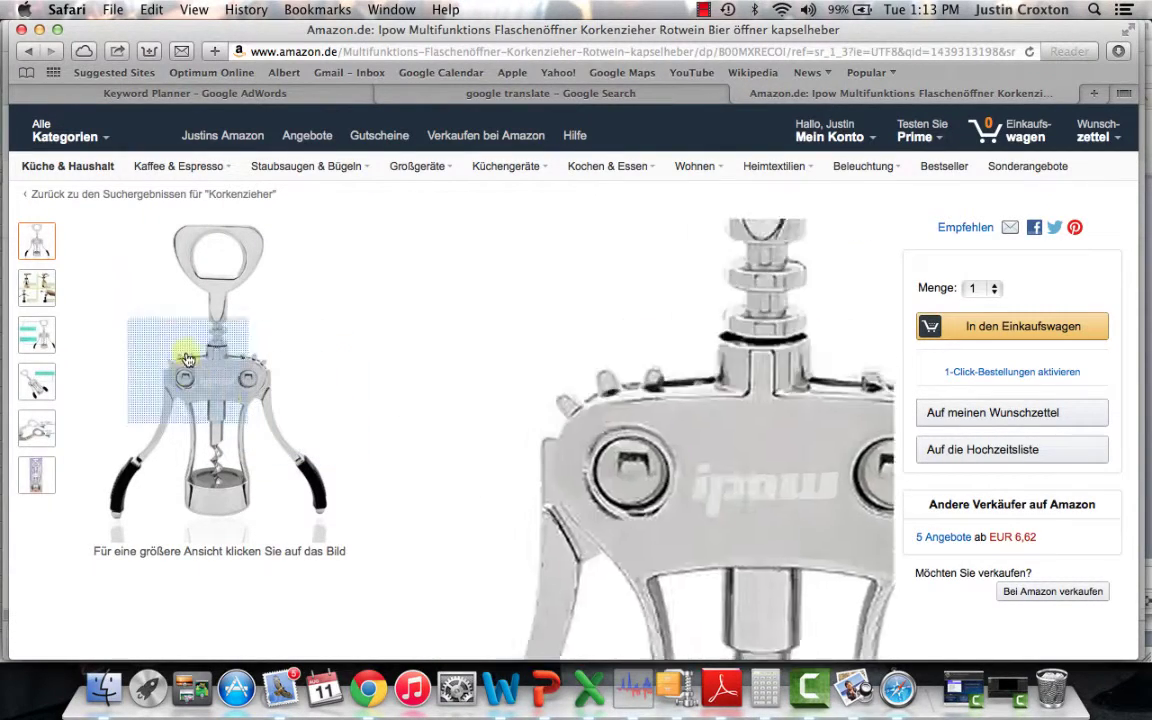
mouse_move(47, 297)
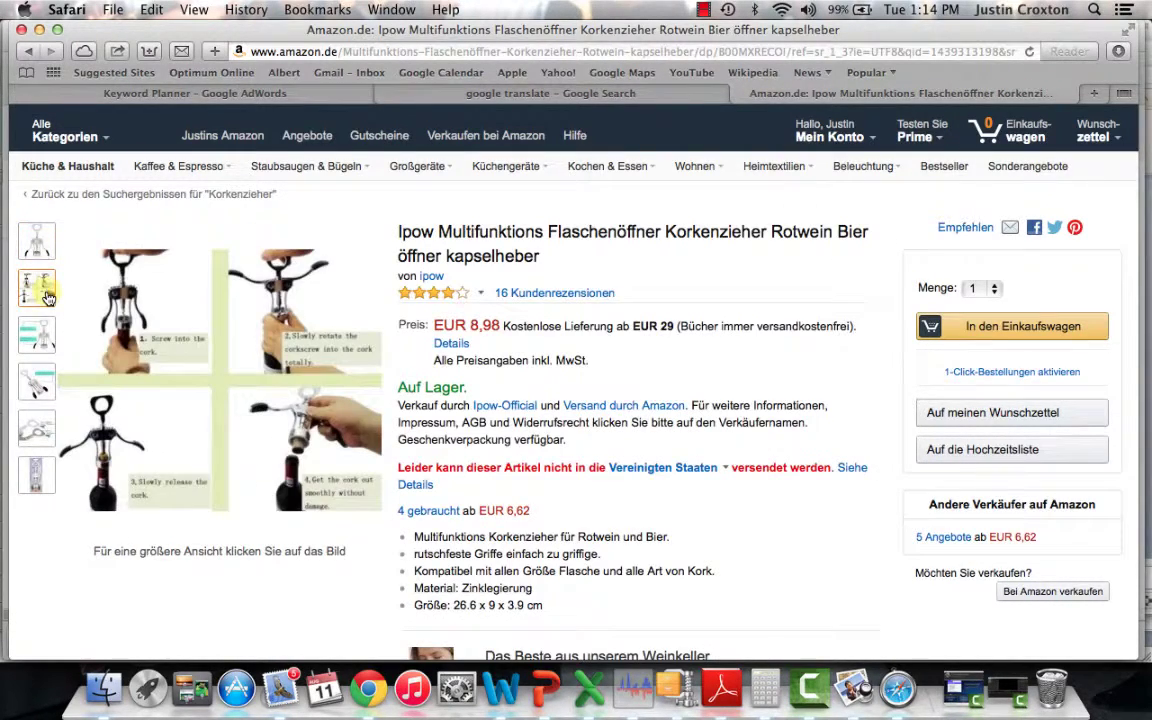
mouse_move(37, 380)
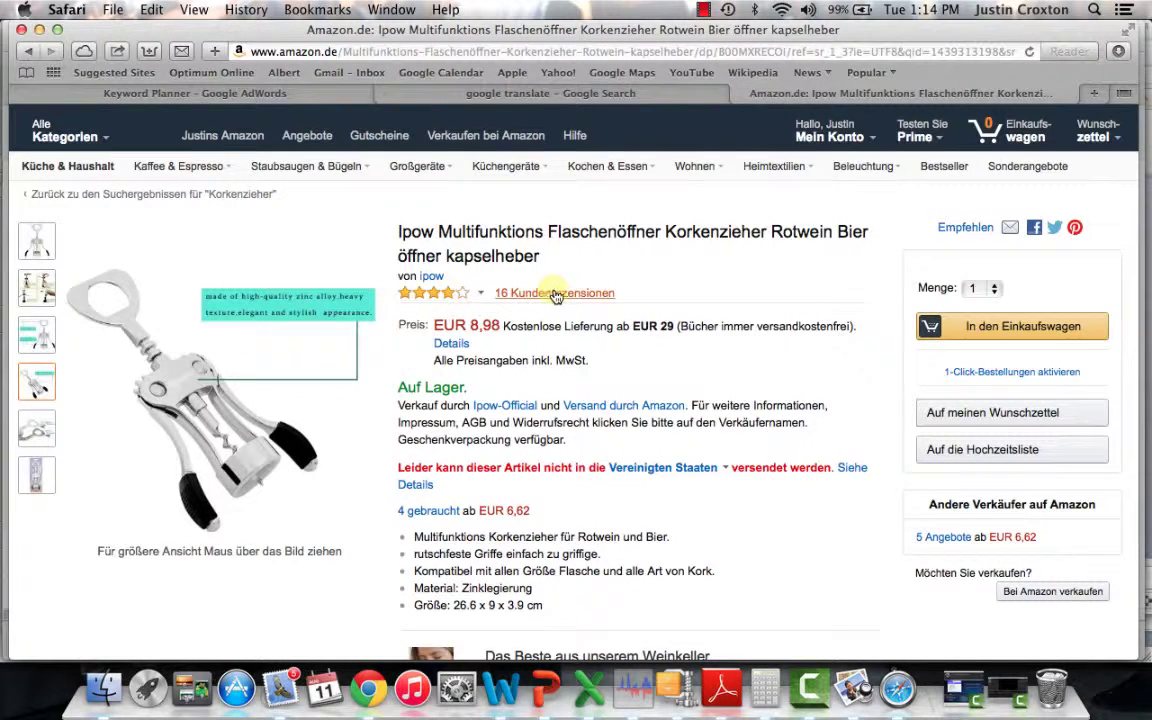
Examine the star rating breakdown, related products and customer reviews of the Ipow Multifunktions Flaschenöffner Korkenzieher listing
mouse_move(483, 295)
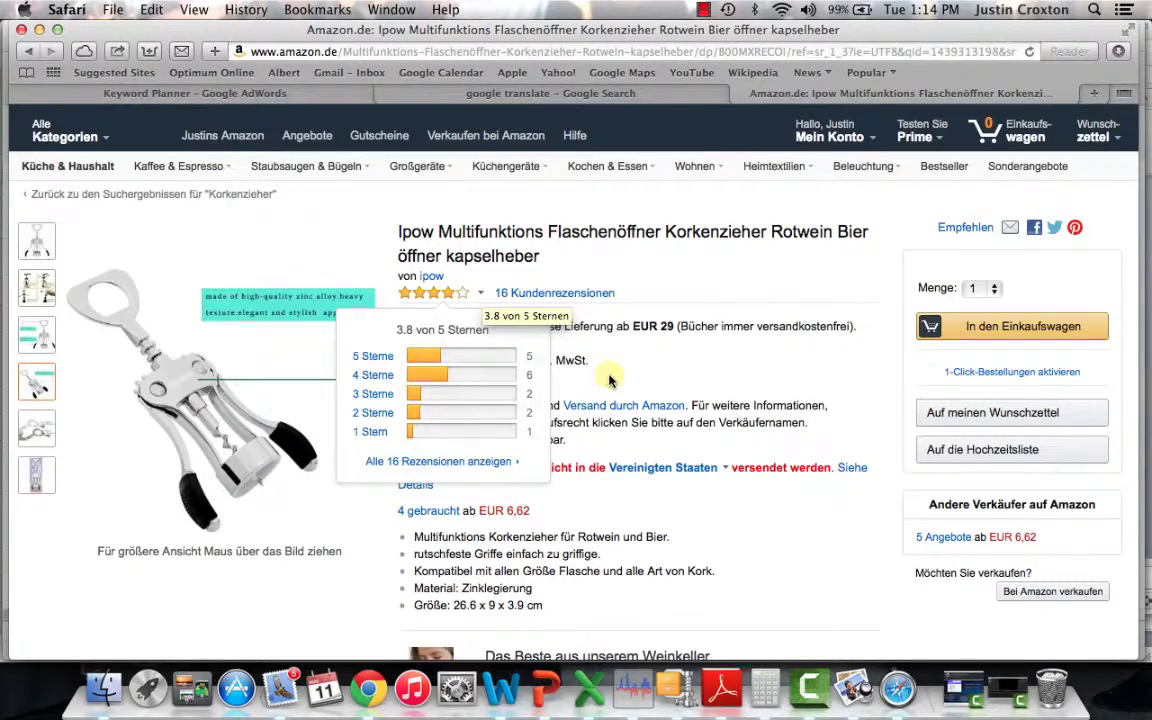
scroll(608, 378, down, 5)
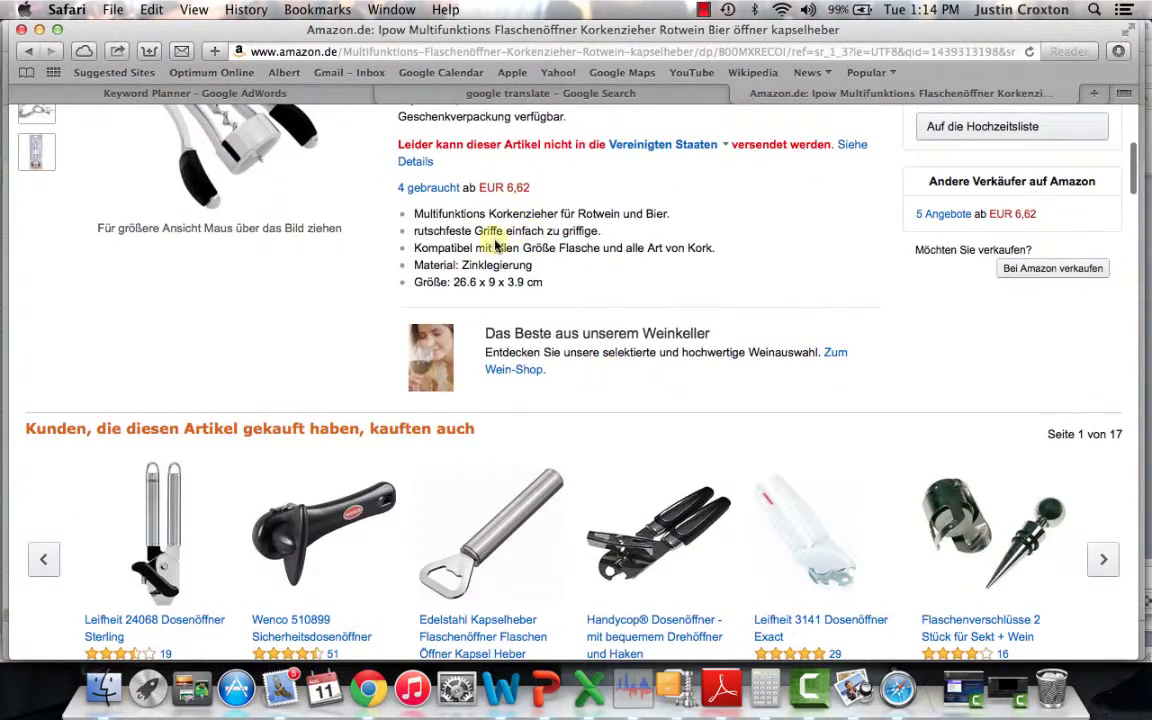
scroll(460, 370, down, 15)
scroll(510, 416, down, 20)
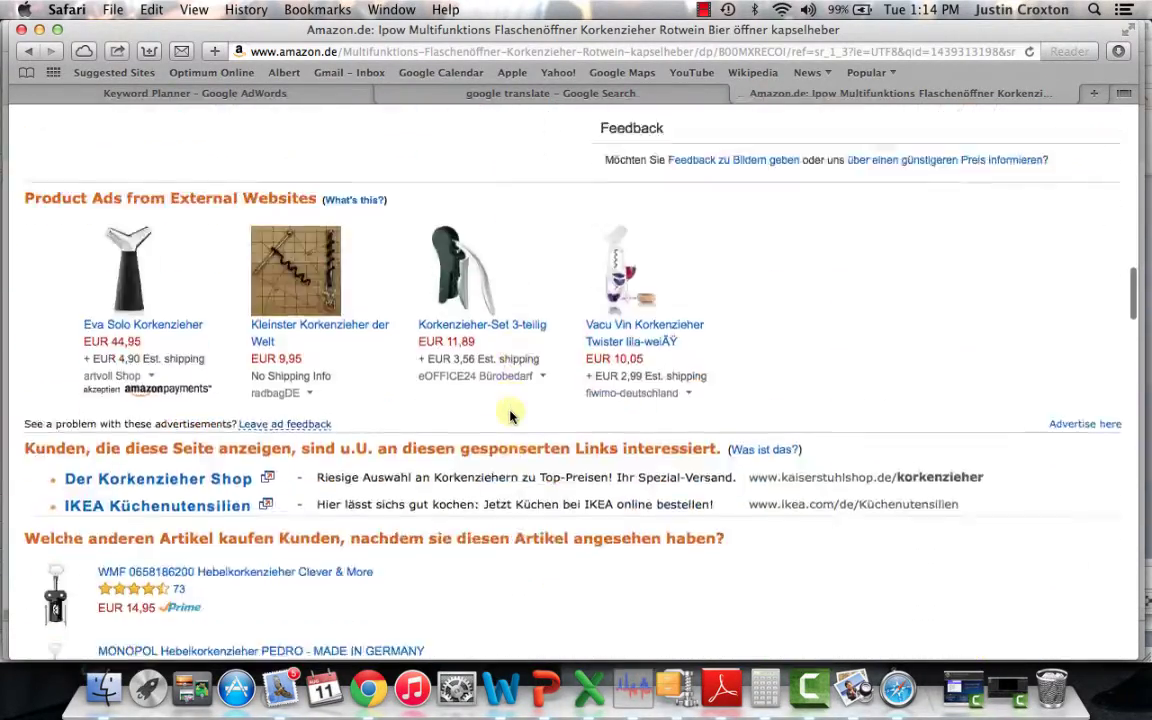
scroll(510, 416, up, 20)
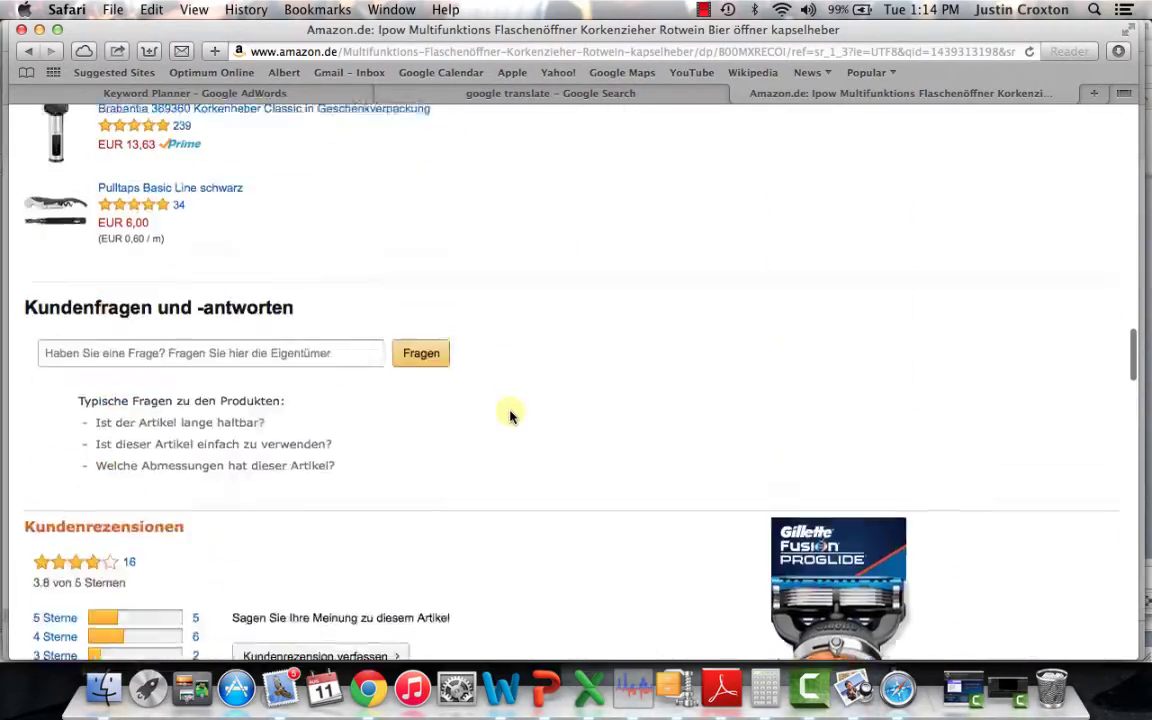
scroll(510, 416, down, 20)
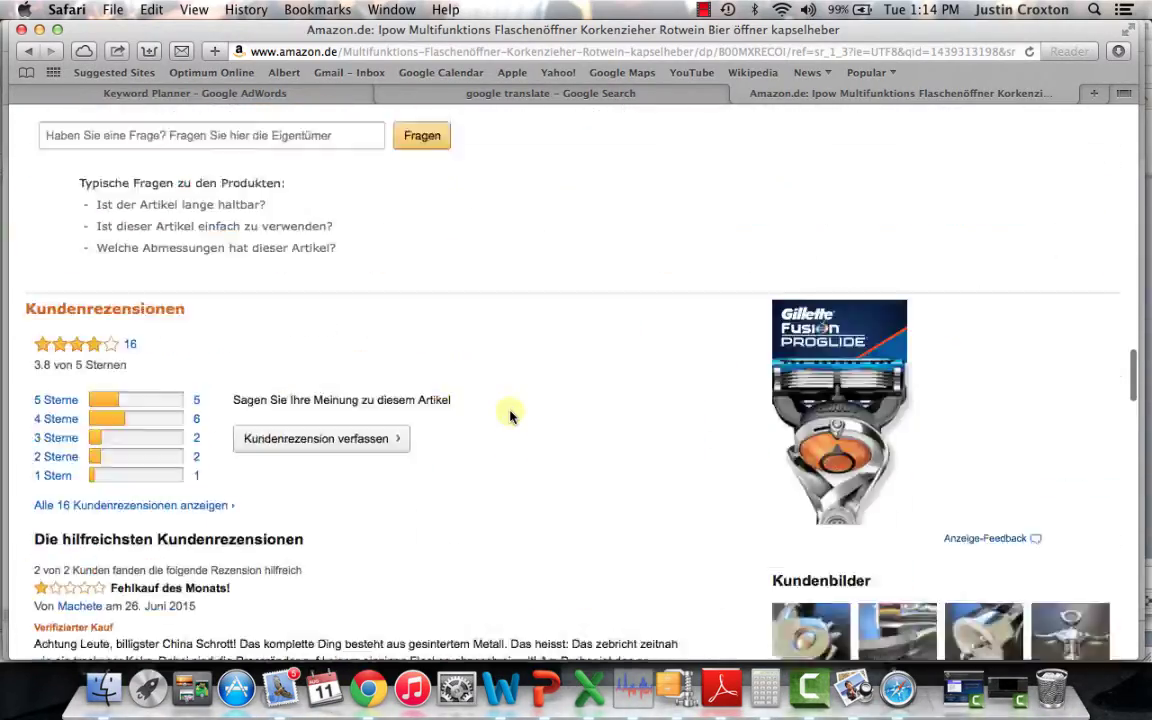
scroll(510, 416, up, 15)
scroll(510, 416, up, 20)
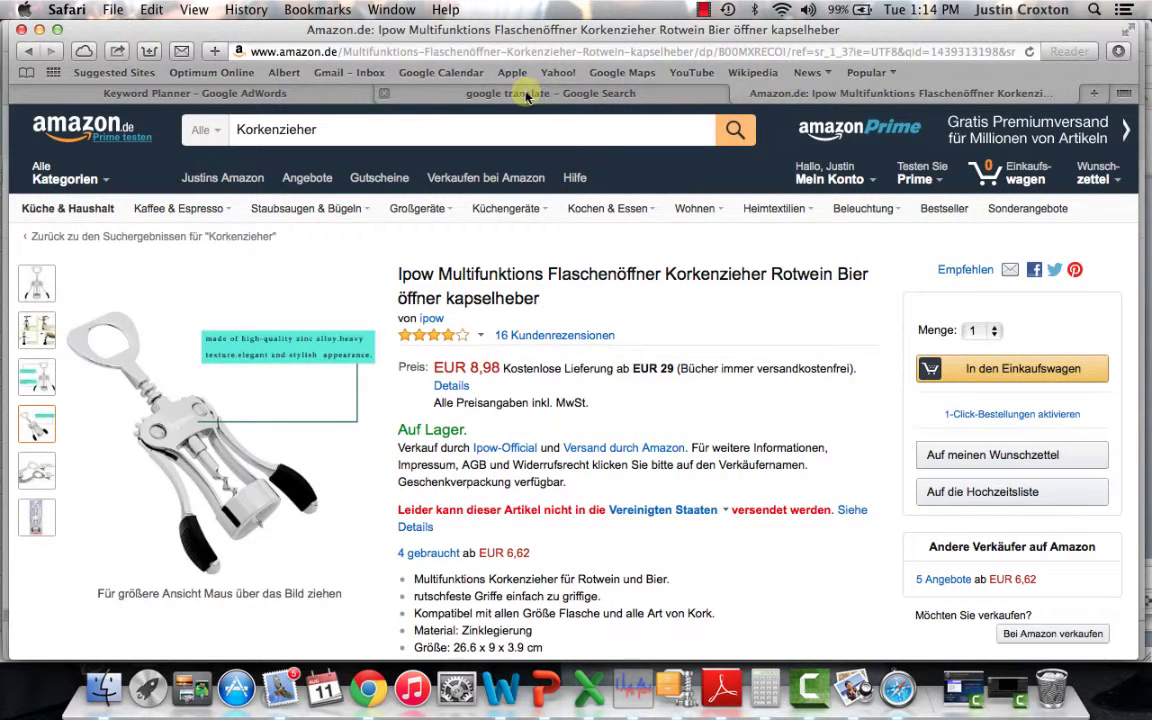
Revisit the Keyword Planner ideas and the "wine opener" translation, comparing them with the Ipow listing on Amazon.de
click(474, 90)
click(278, 92)
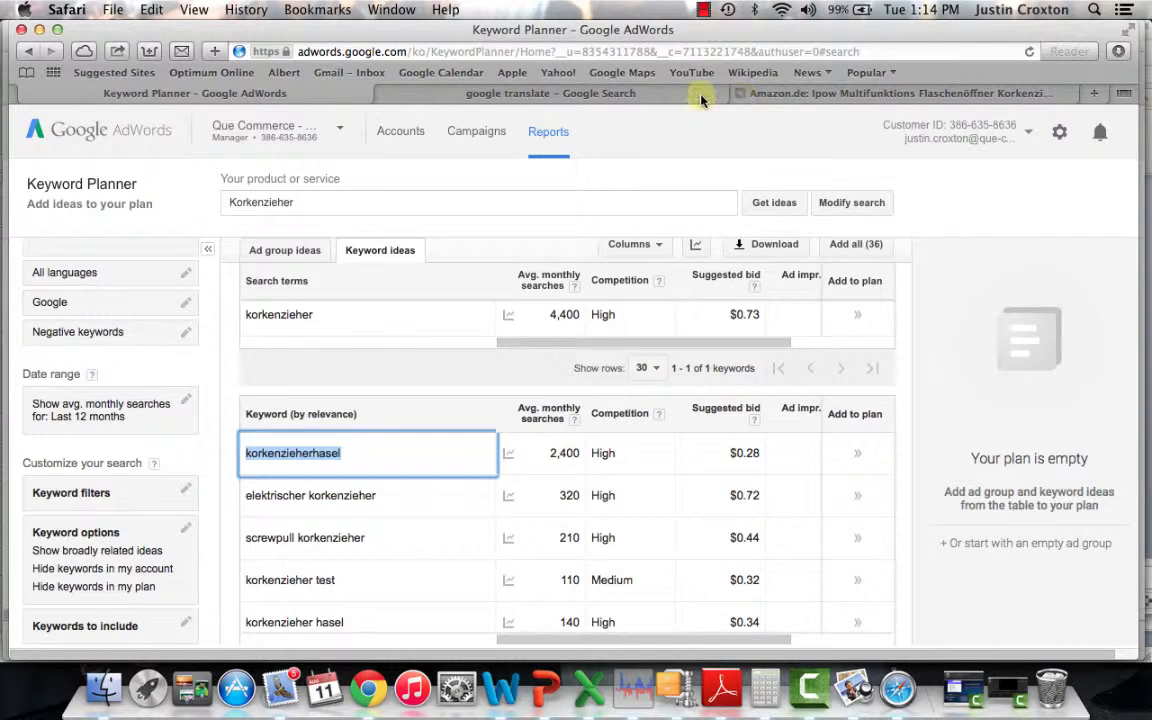
click(595, 92)
click(840, 92)
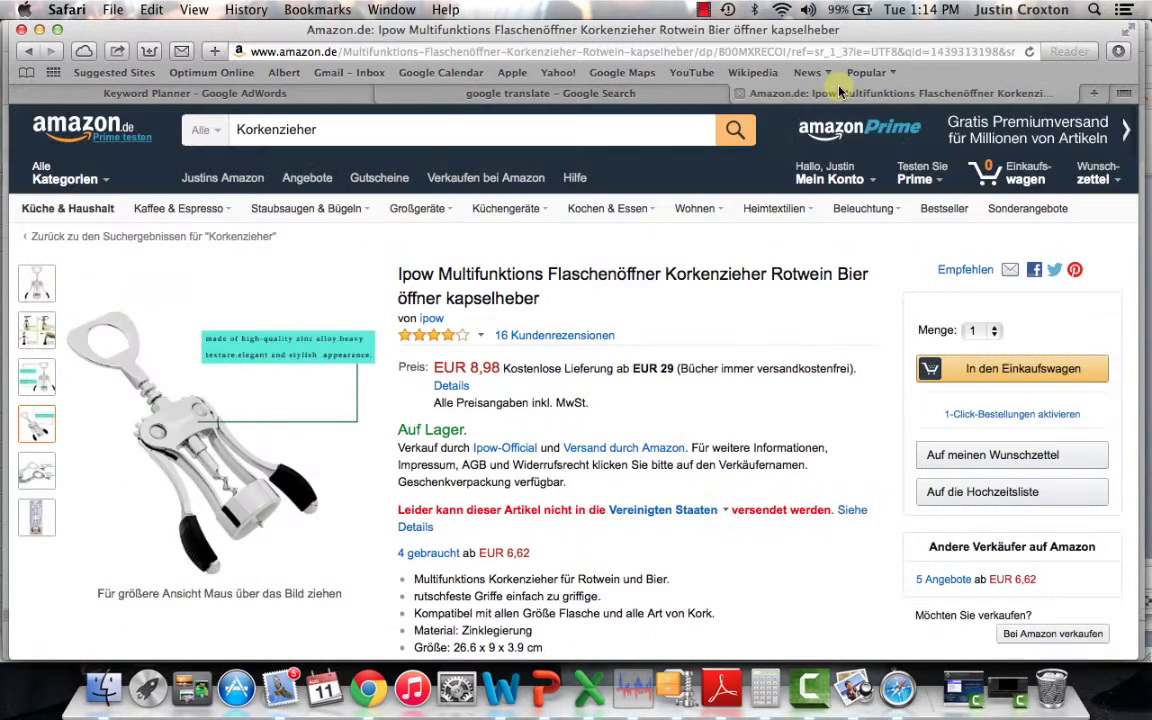
click(590, 95)
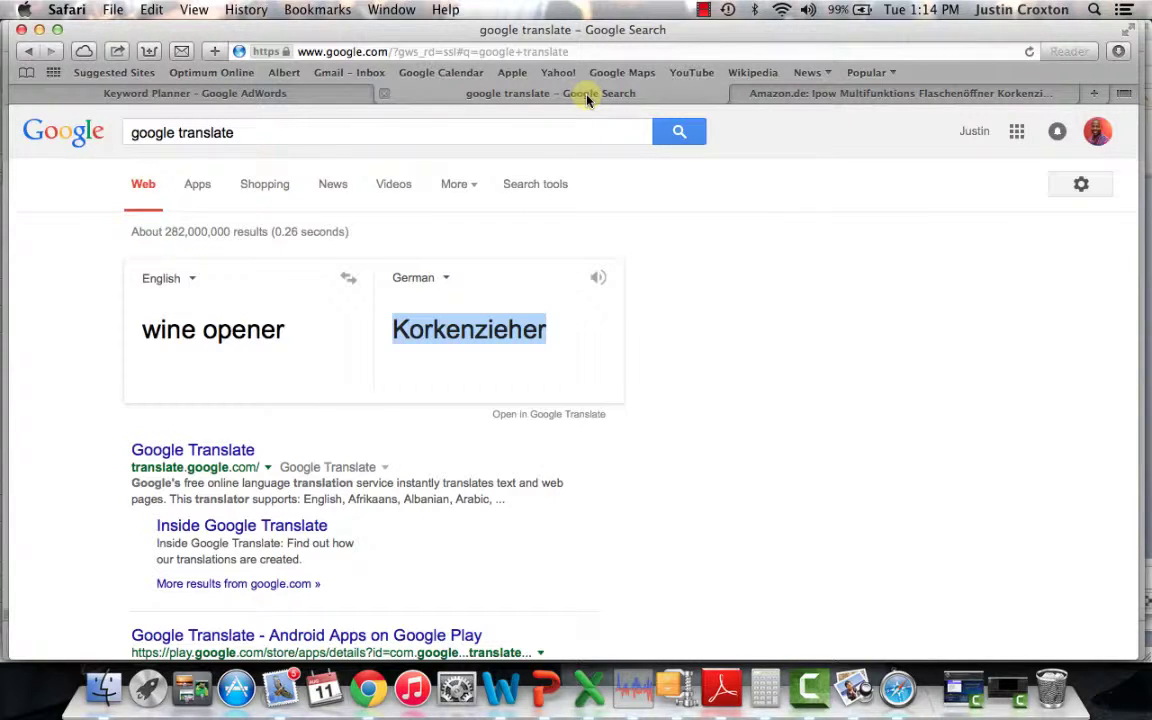
click(750, 93)
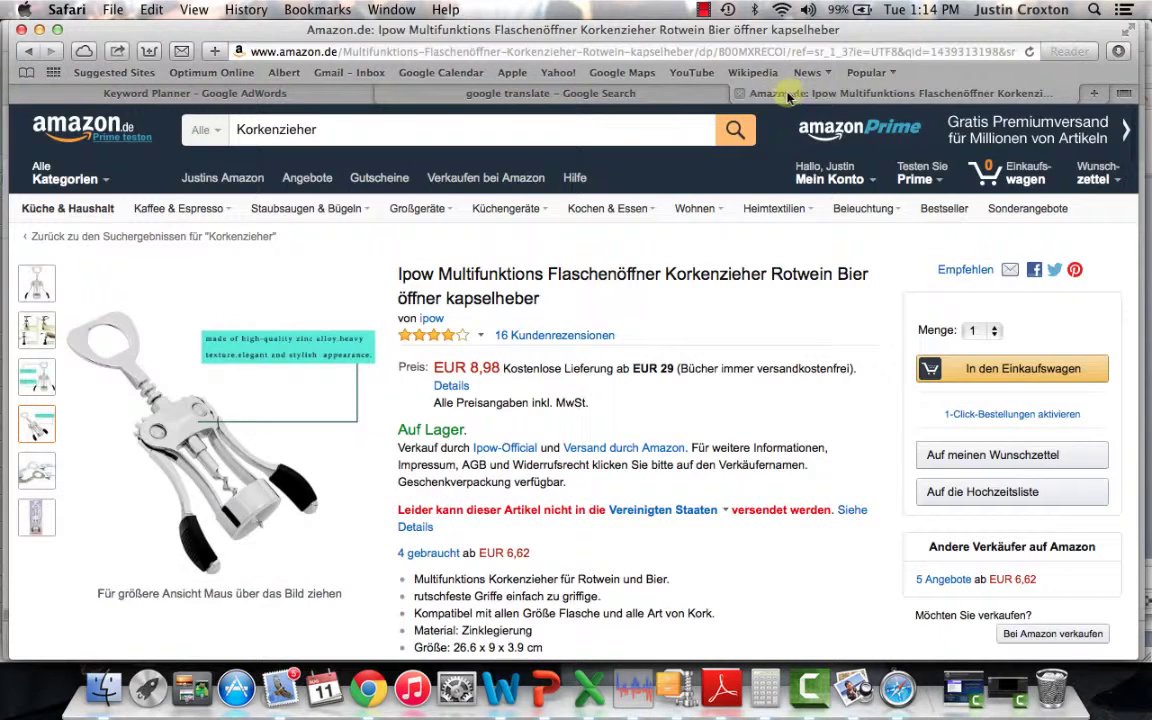
In the Google translation box, translate "corkscrew" and its plural "corkscrews" from English to German
click(530, 93)
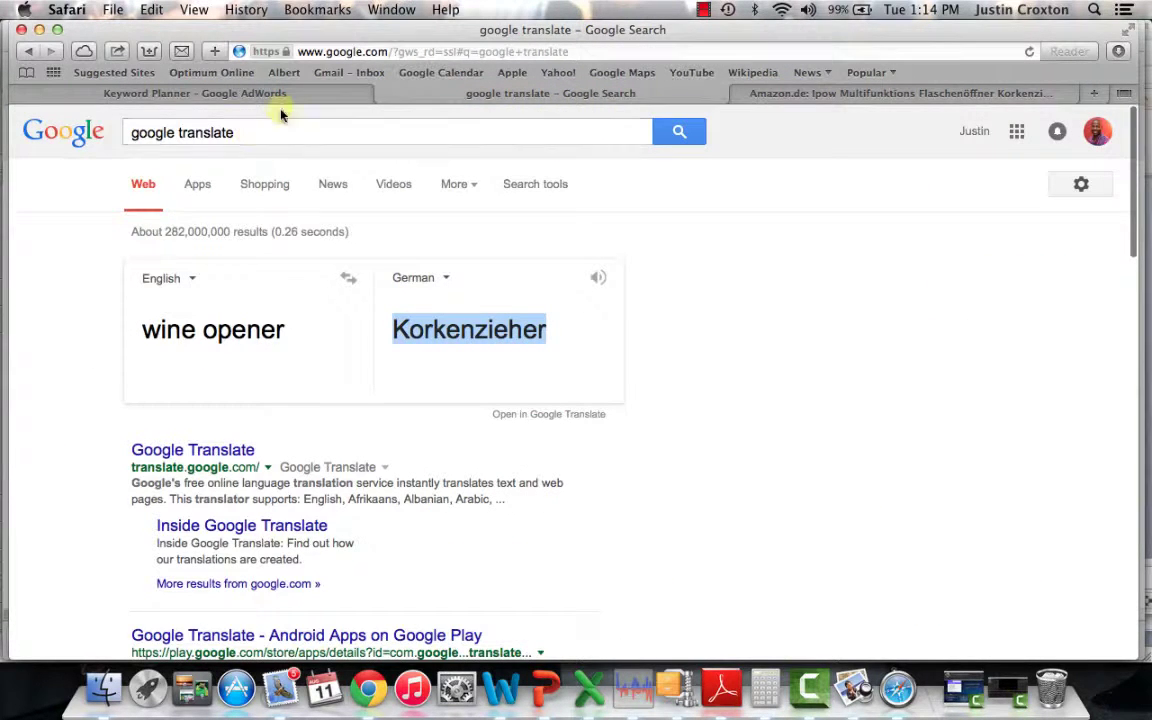
drag(301, 333, 96, 321)
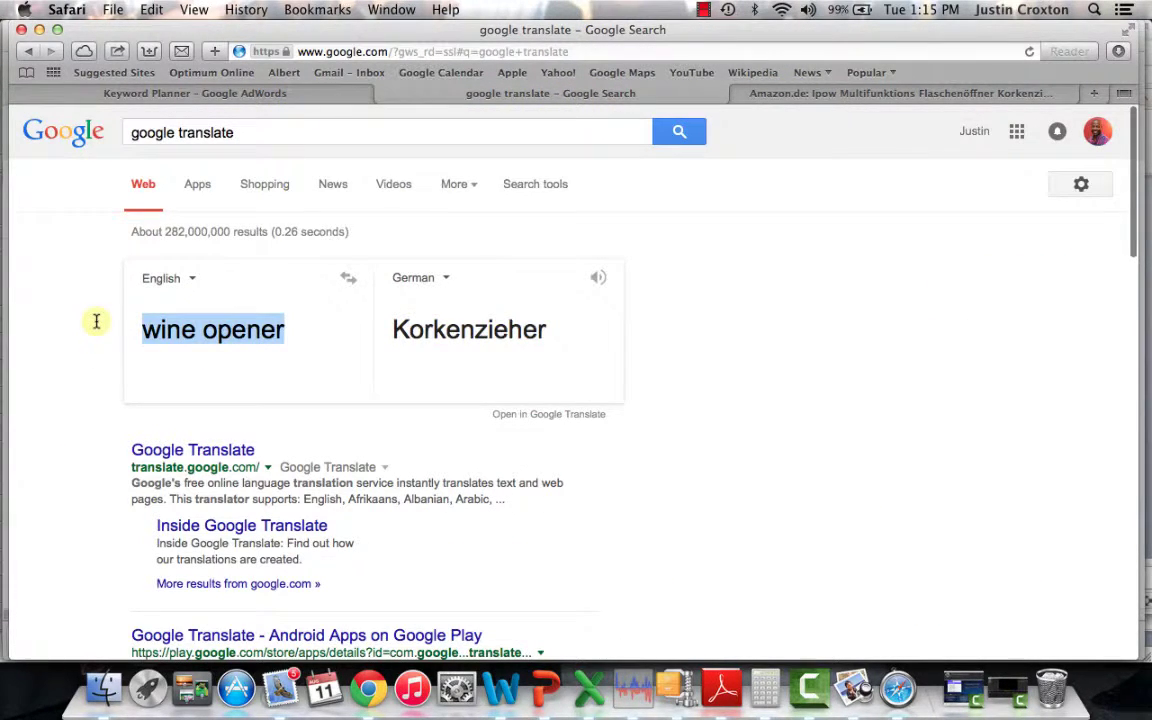
text(corck)
key(BackSpace)
key(BackSpace)
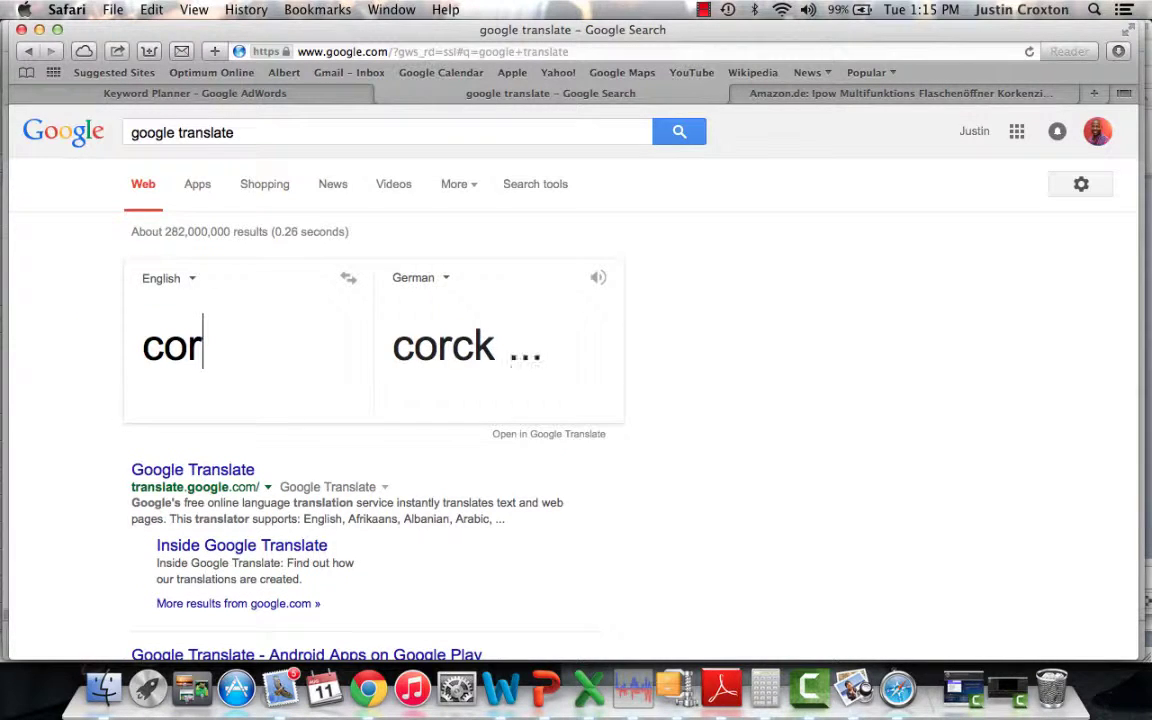
text(kscr)
key(BackSpace)
key(BackSpace)
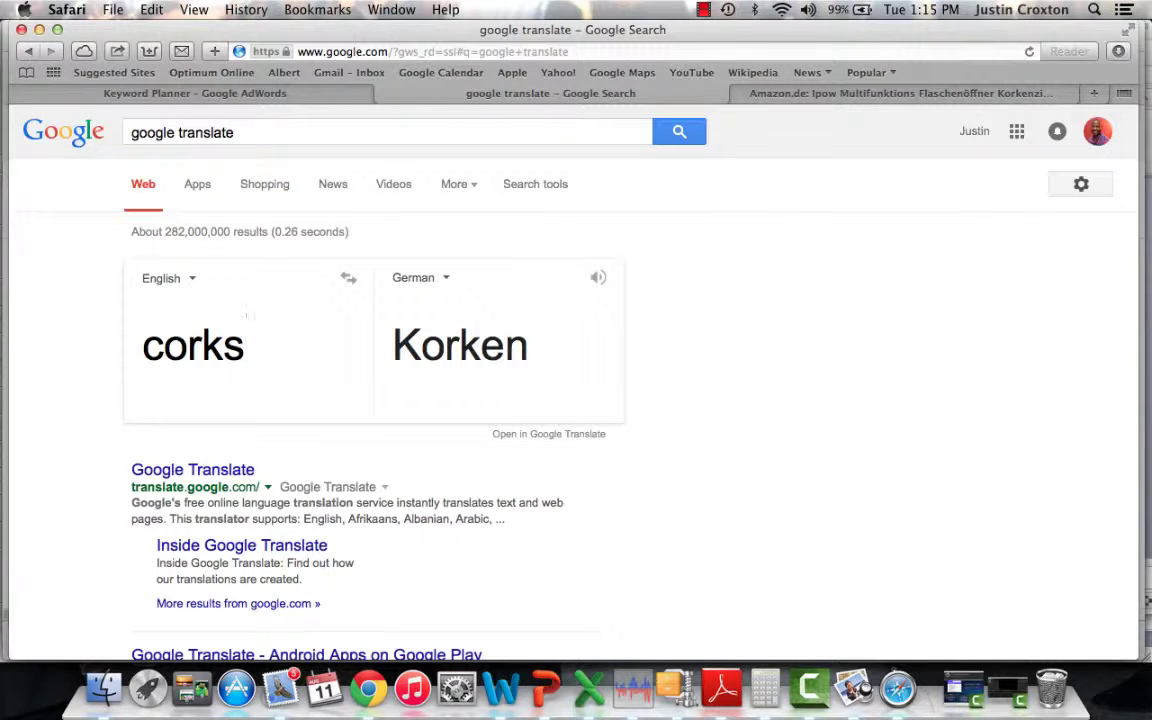
text(crew)
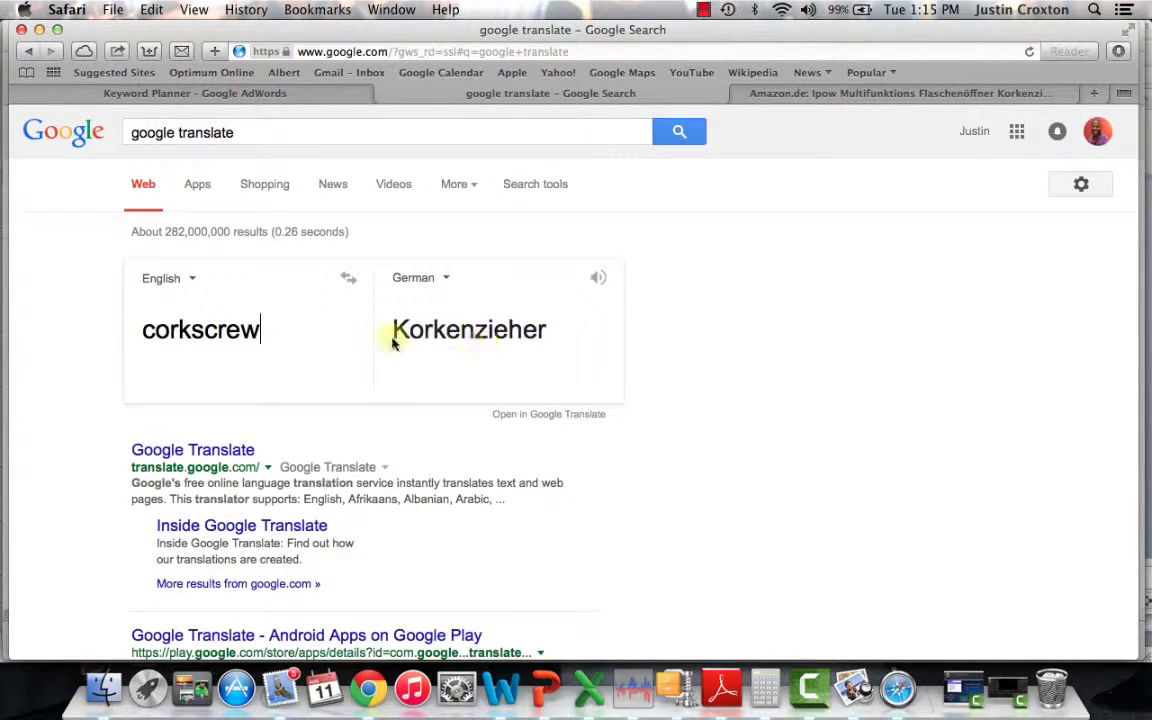
text(s)
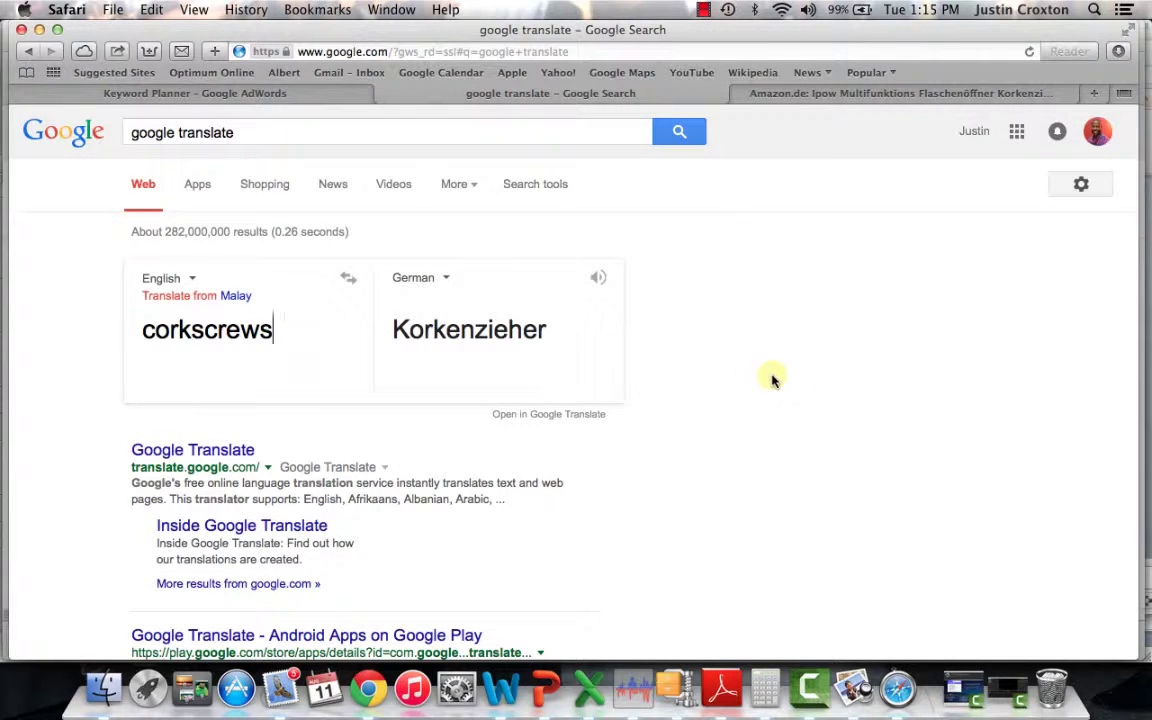
Translate "wine openers" into German and copy the resulting term "Weinöffner"
text(win)
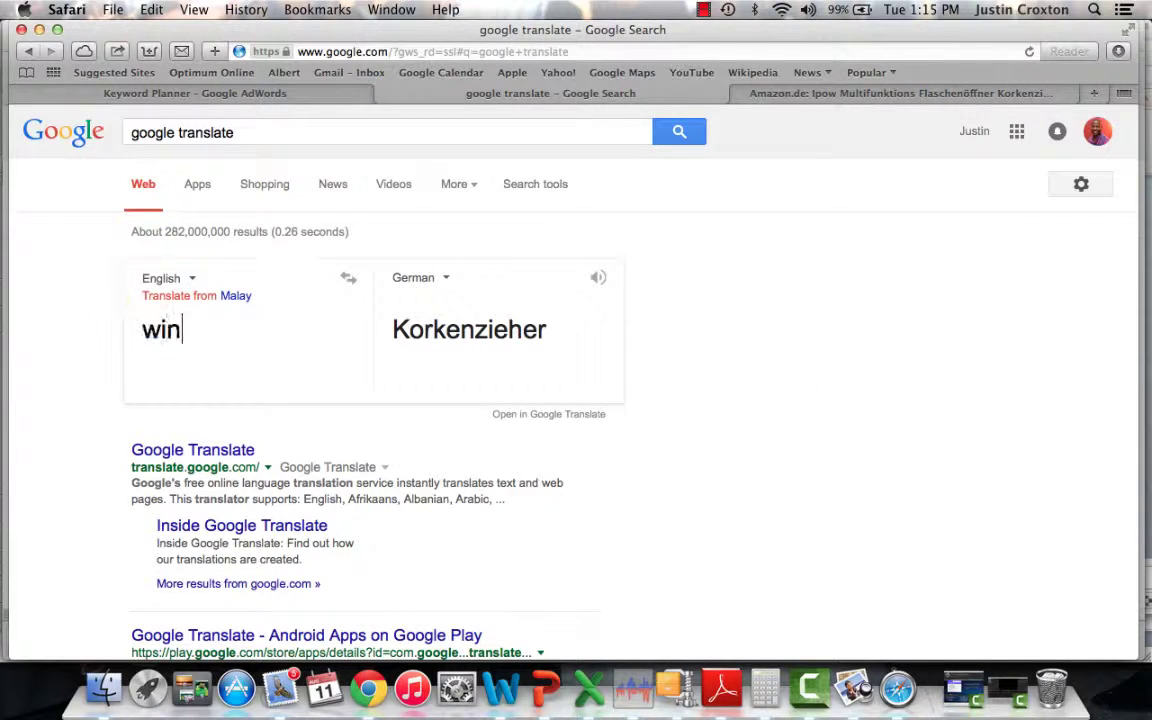
text(e openers)
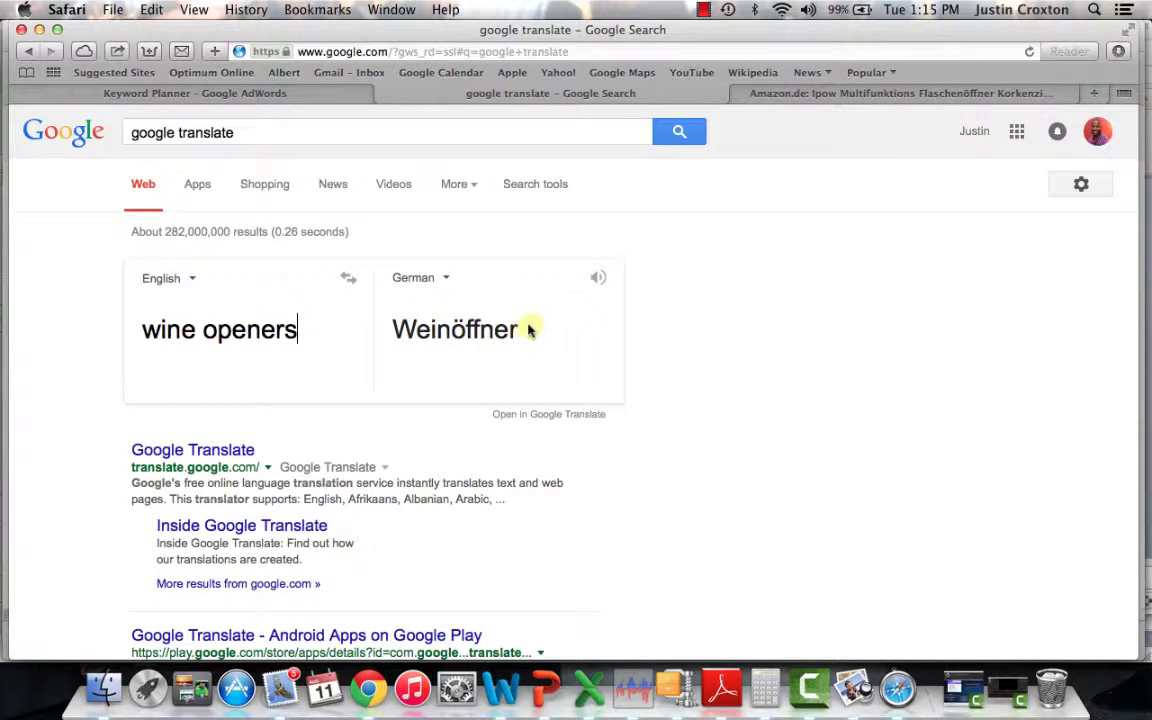
drag(525, 330, 385, 328)
key(super+c)
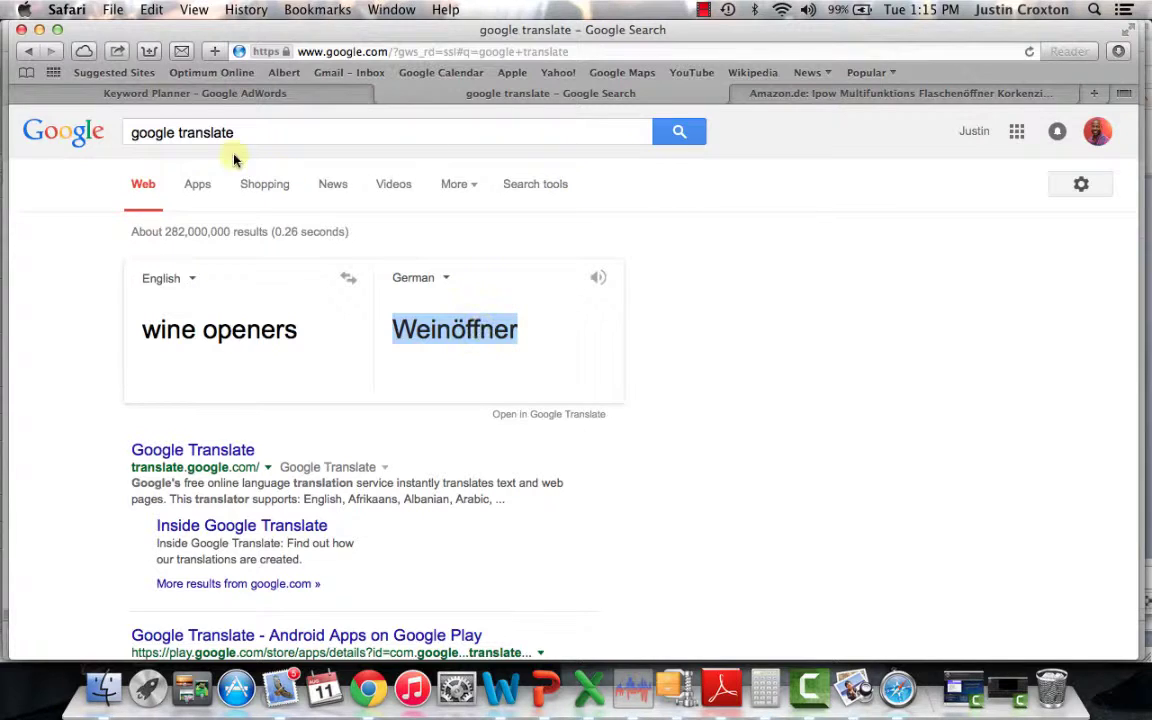
Get Keyword Planner ideas for the copied term "Weinöffner" in place of "Korkenzieher"
click(266, 94)
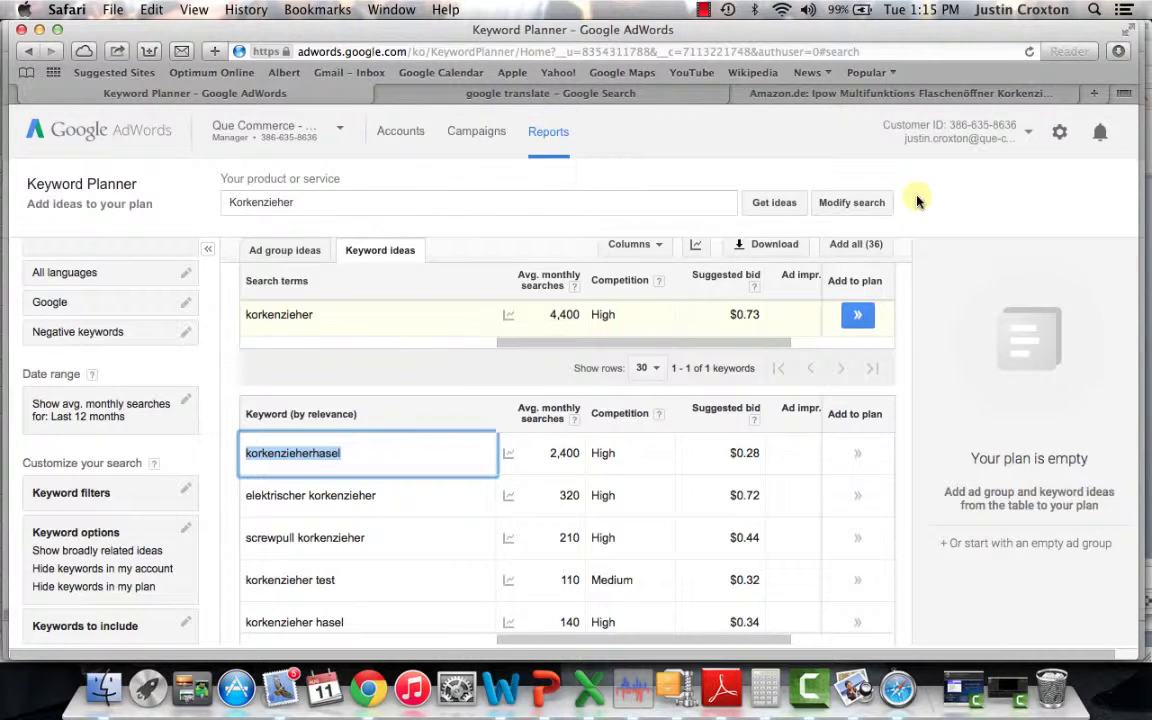
drag(316, 200, 196, 201)
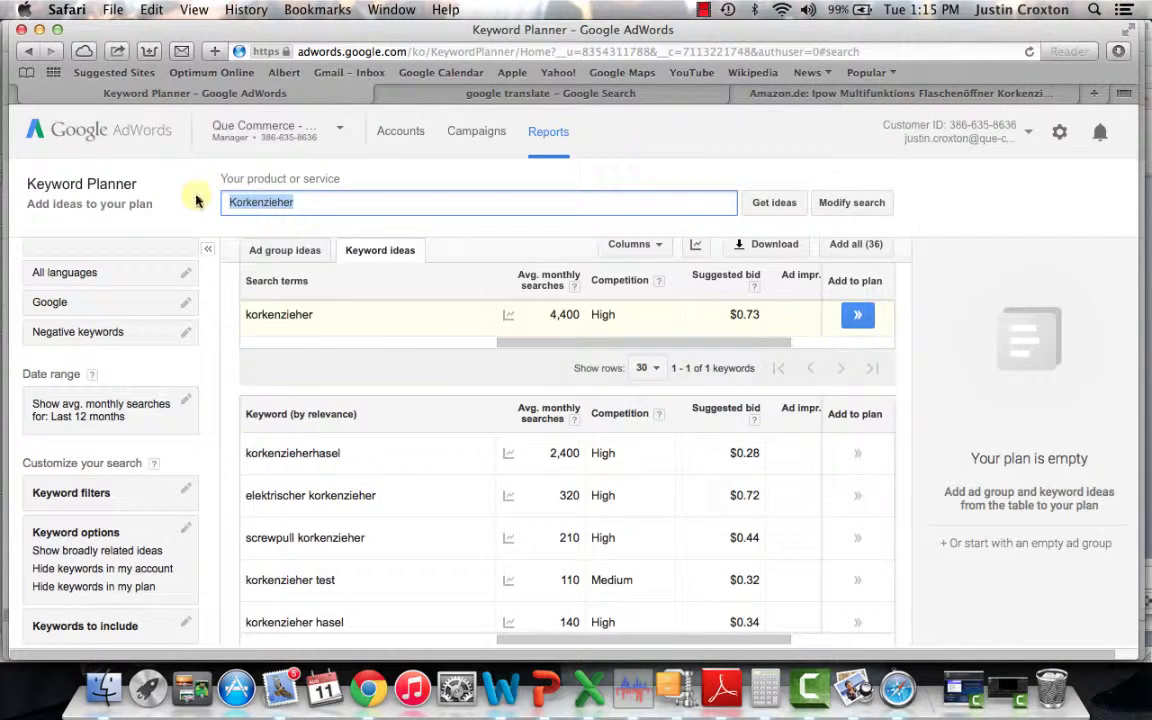
key(super+v)
click(772, 206)
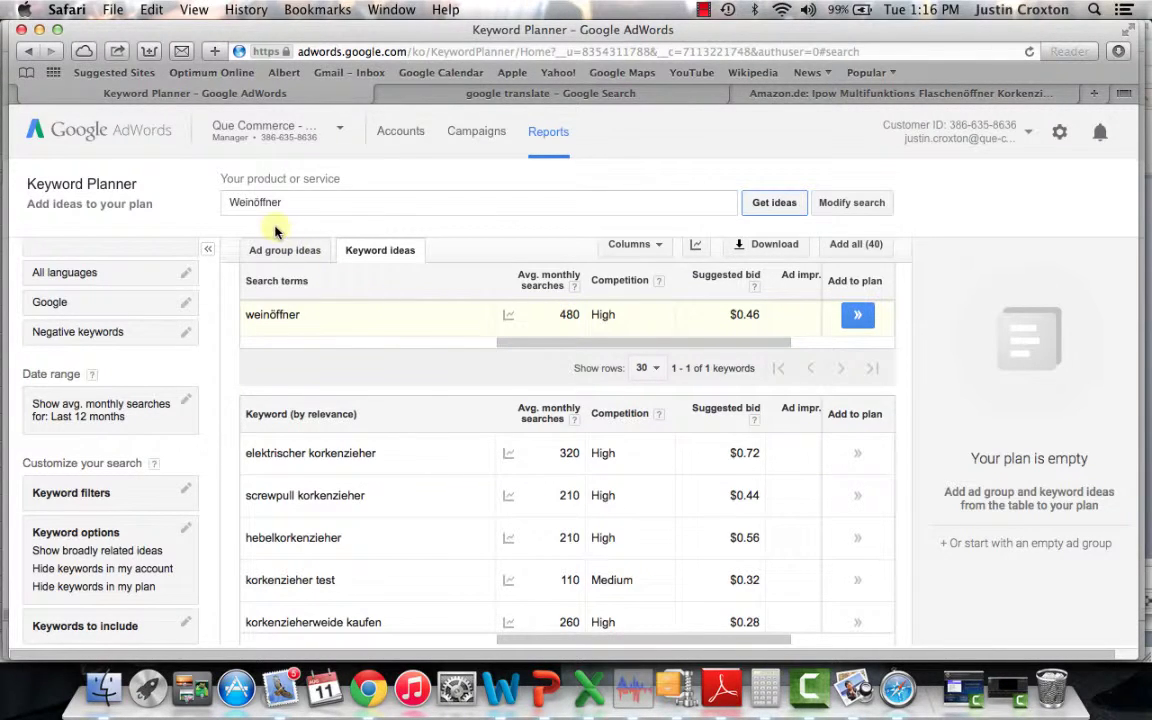
Respell the Keyword Planner search term without the umlaut as "Weinoffner" and get its keyword ideas
click(256, 201)
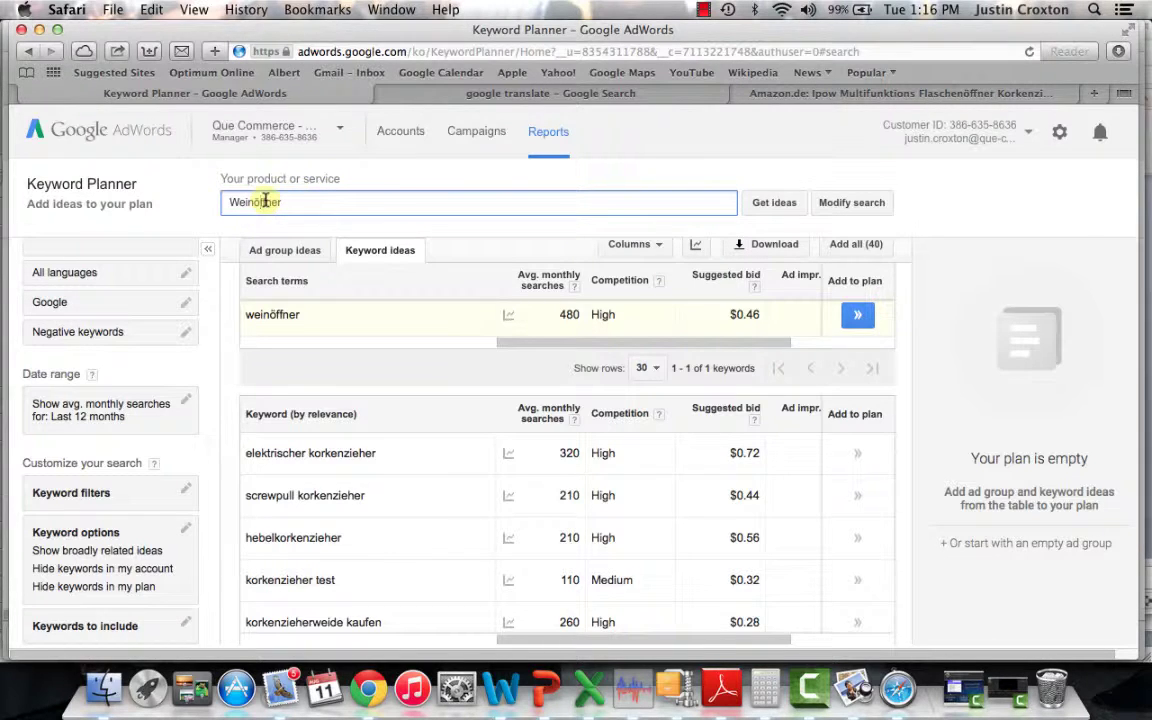
key(BackSpace)
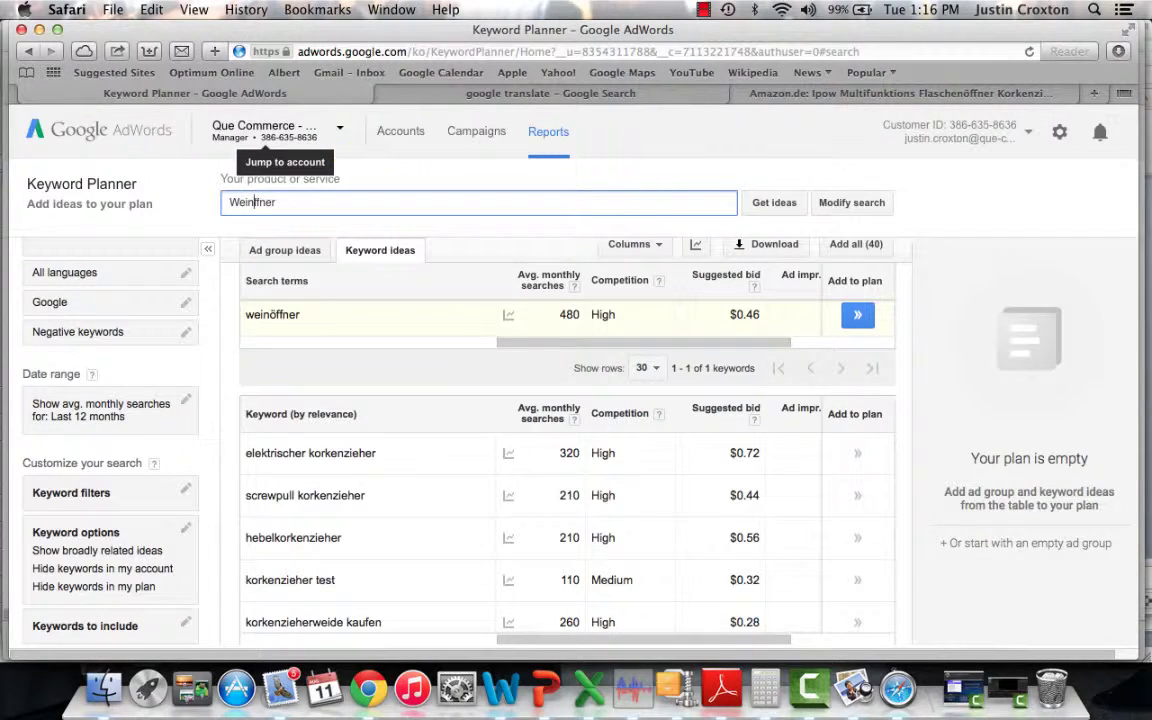
text(o)
click(796, 204)
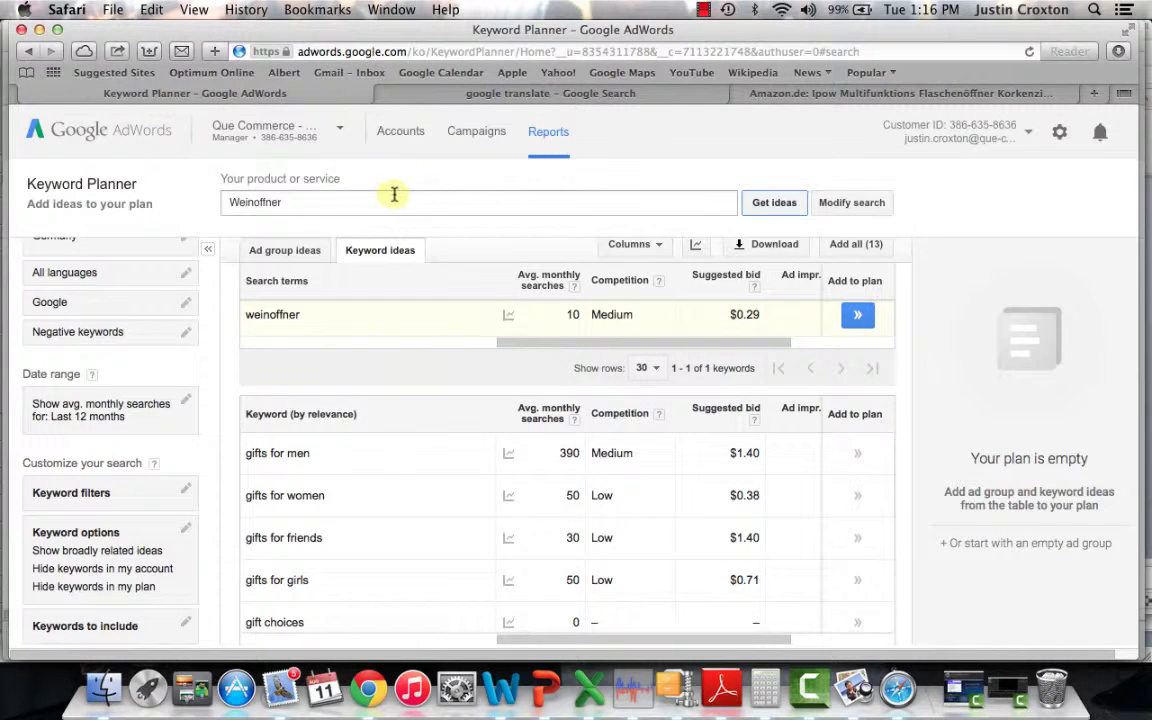
Return to the Google translation box and look through the available target languages, keeping German selected
click(580, 94)
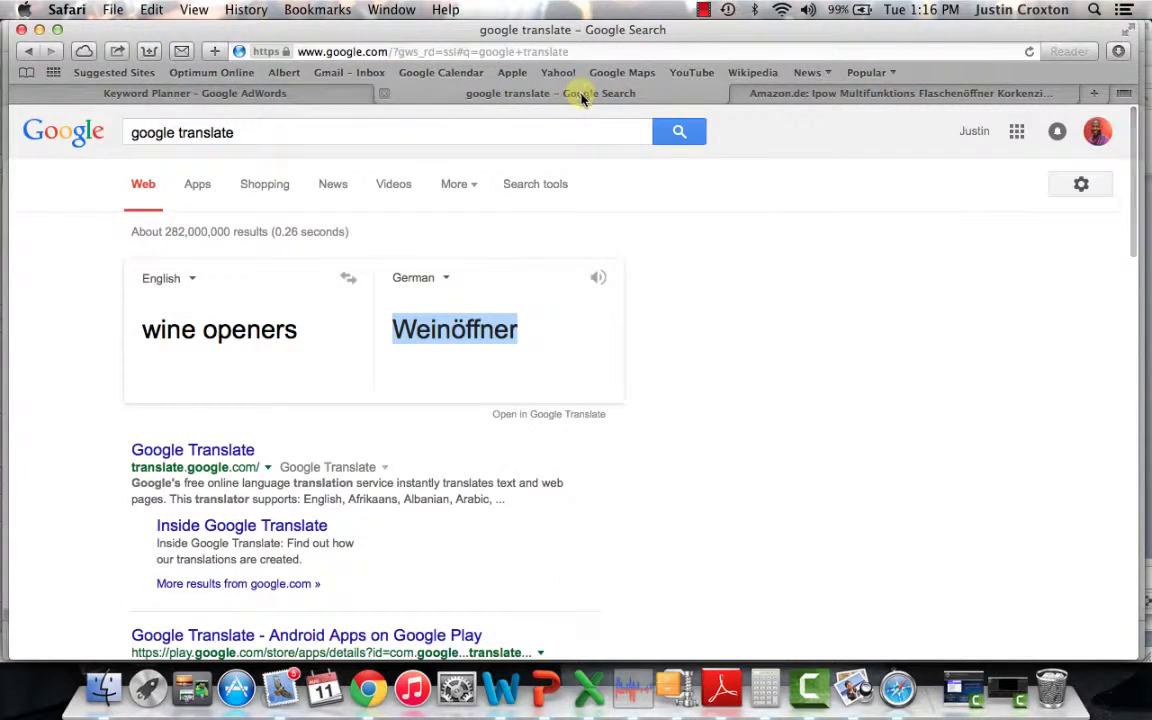
click(810, 168)
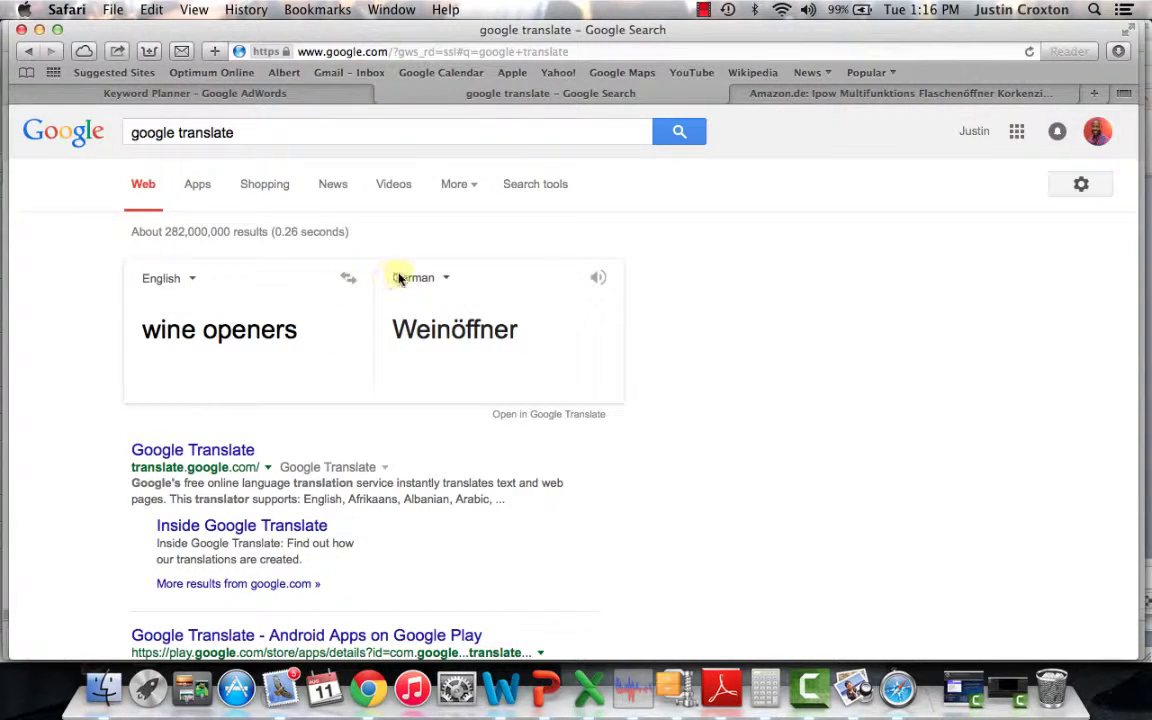
click(437, 277)
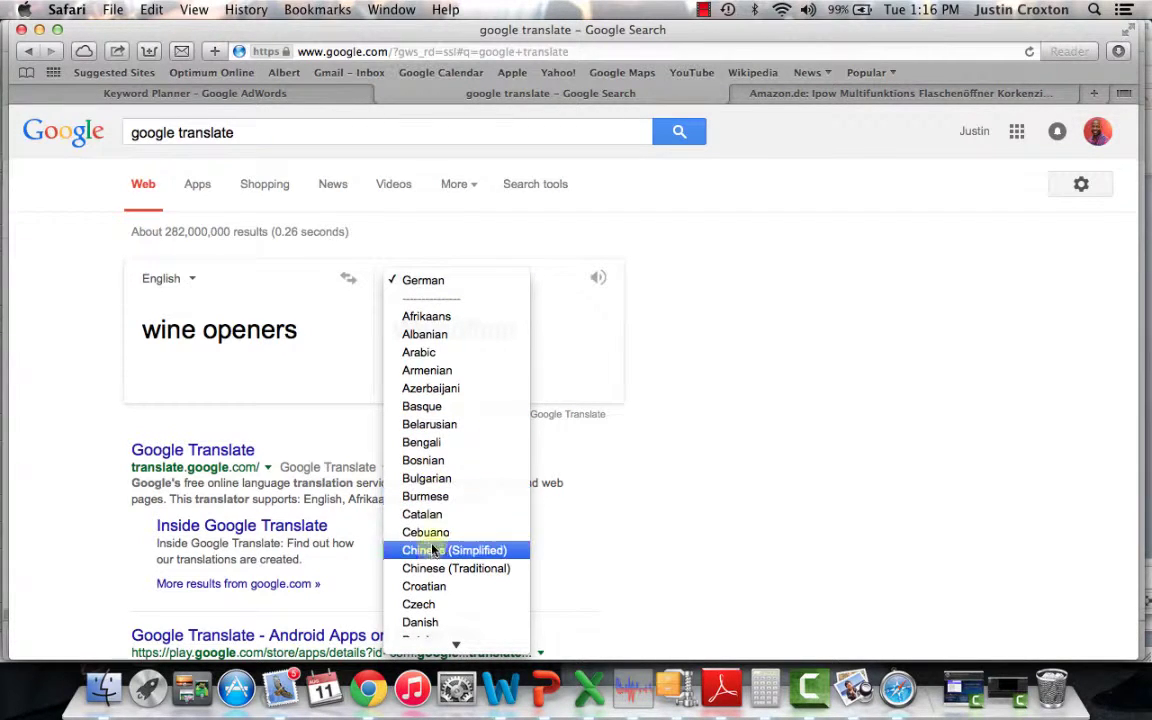
scroll(437, 548, down, 5)
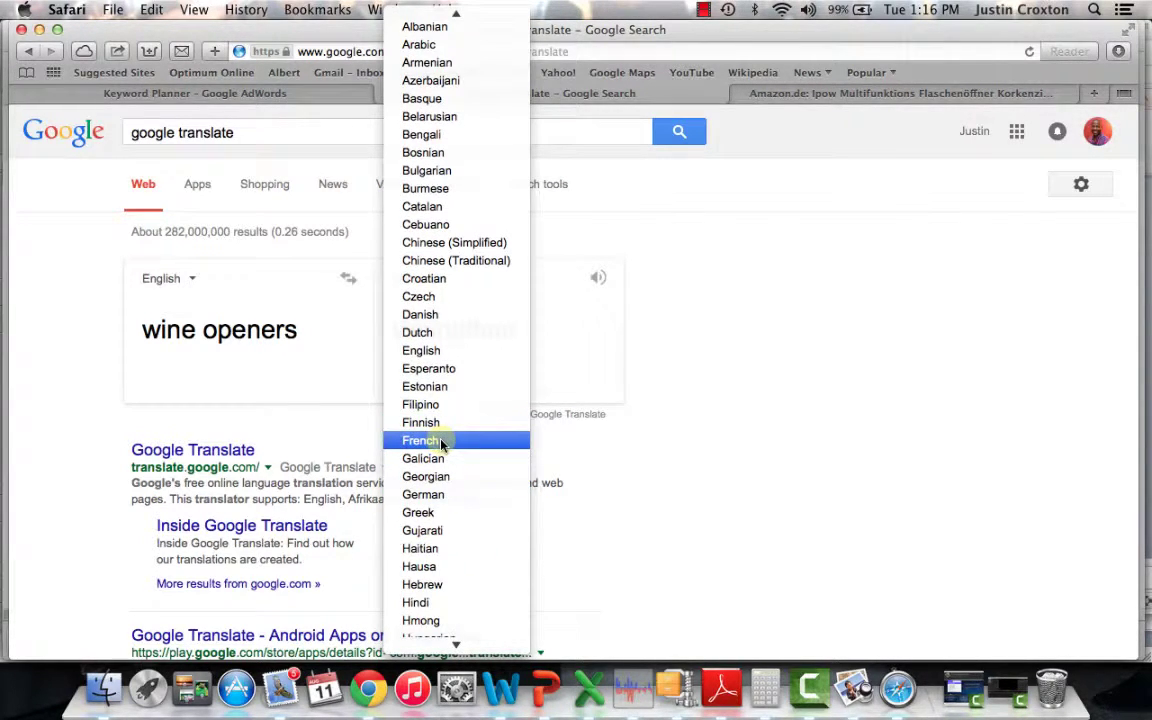
scroll(442, 500, down, 5)
scroll(441, 503, down, 6)
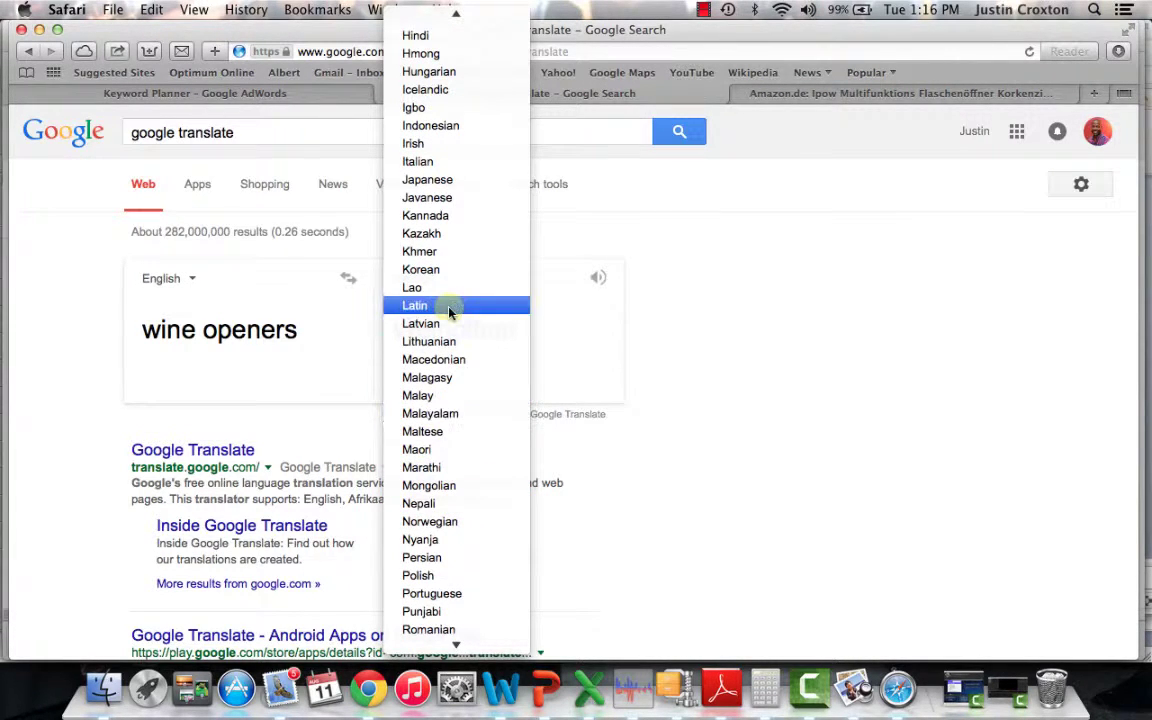
scroll(456, 232, up, 10)
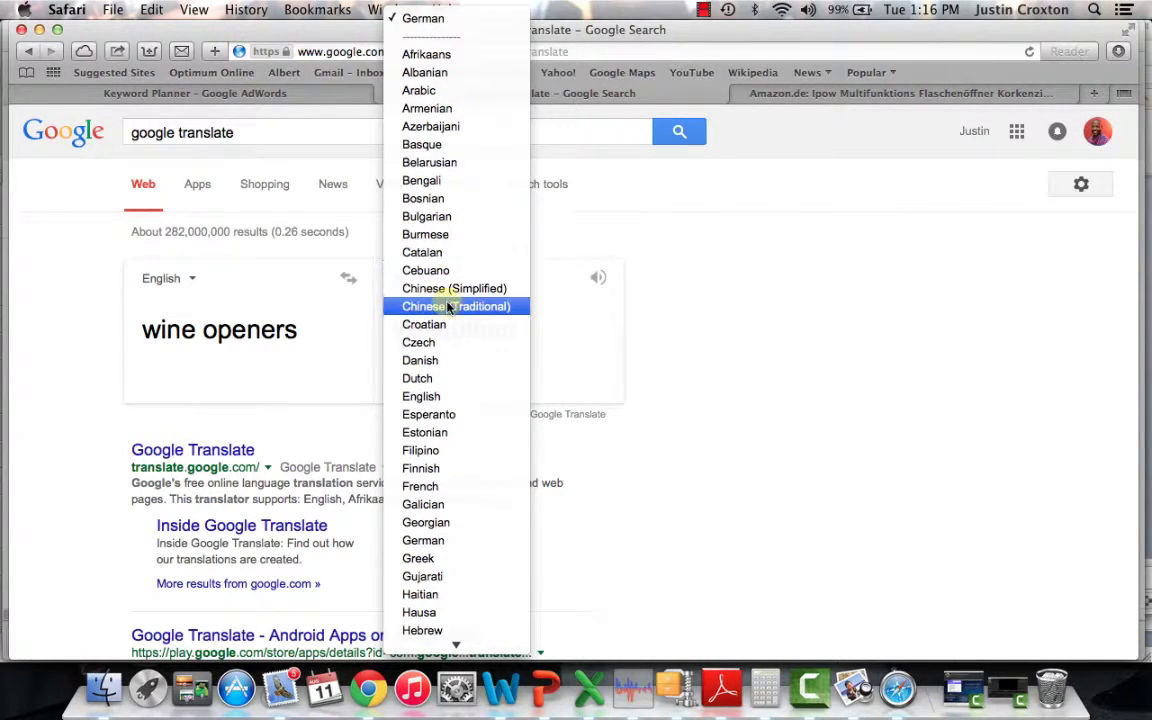
scroll(455, 300, down, 9)
click(700, 224)
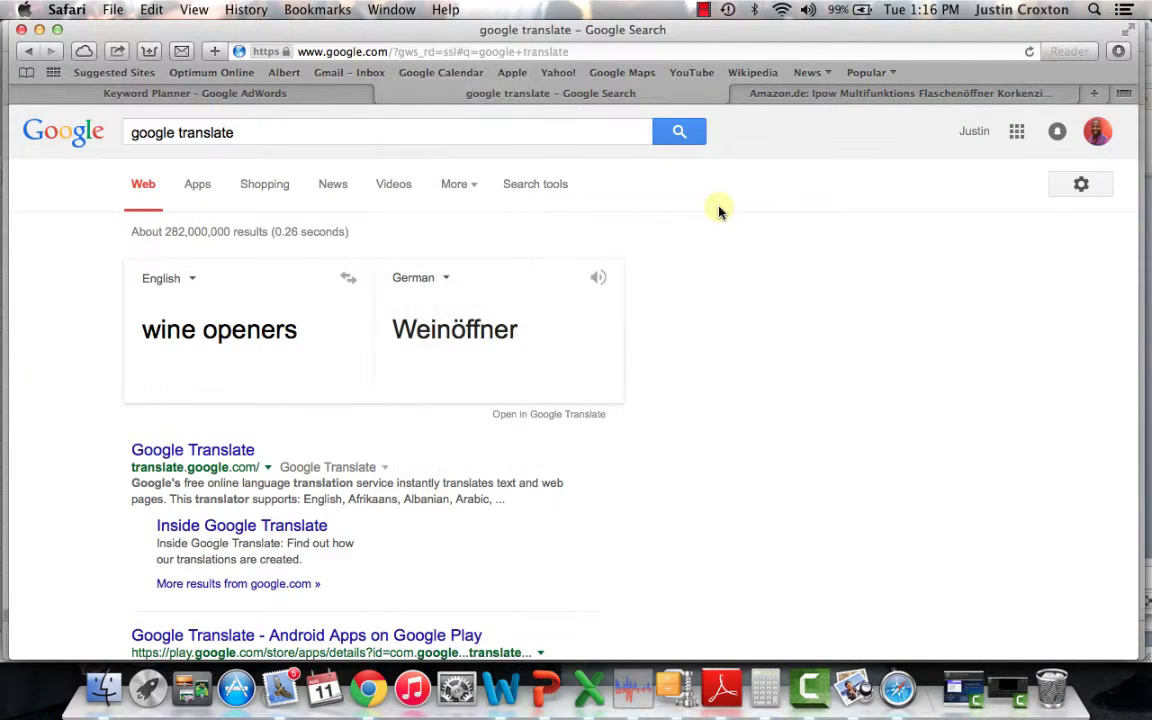
Open the full Google Translate page and enter the message "Hello, Thank you for purchasing from us today. We hope yo like your item."
click(192, 451)
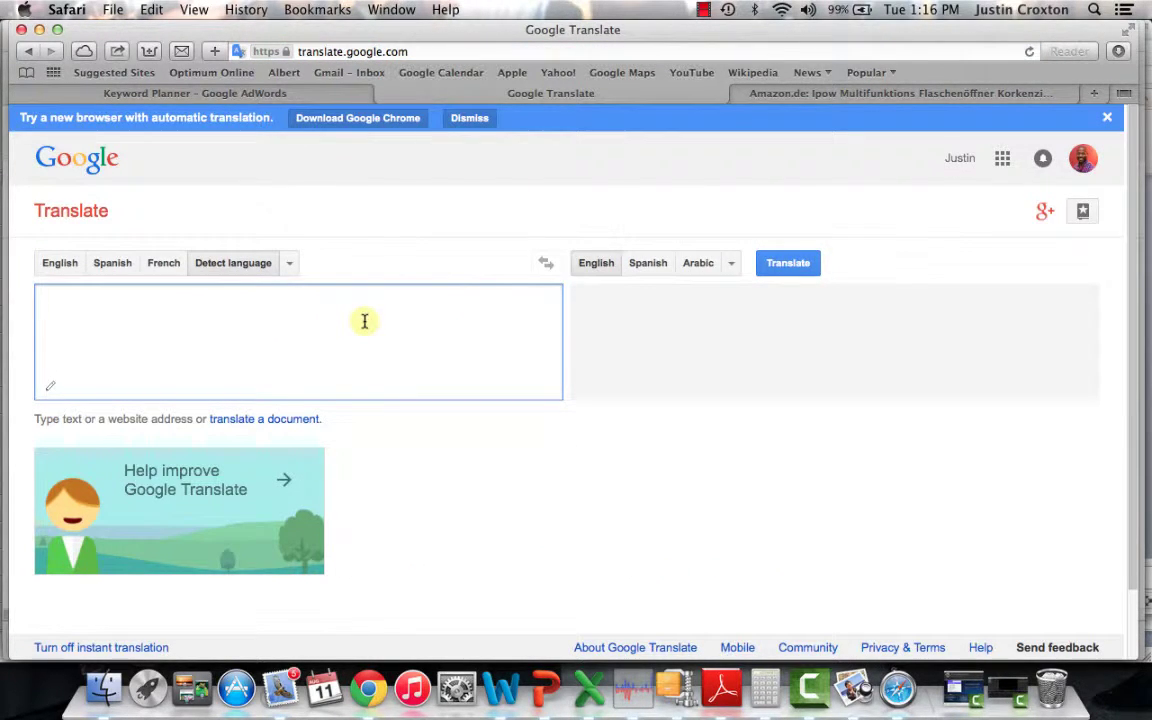
text(Hello,)
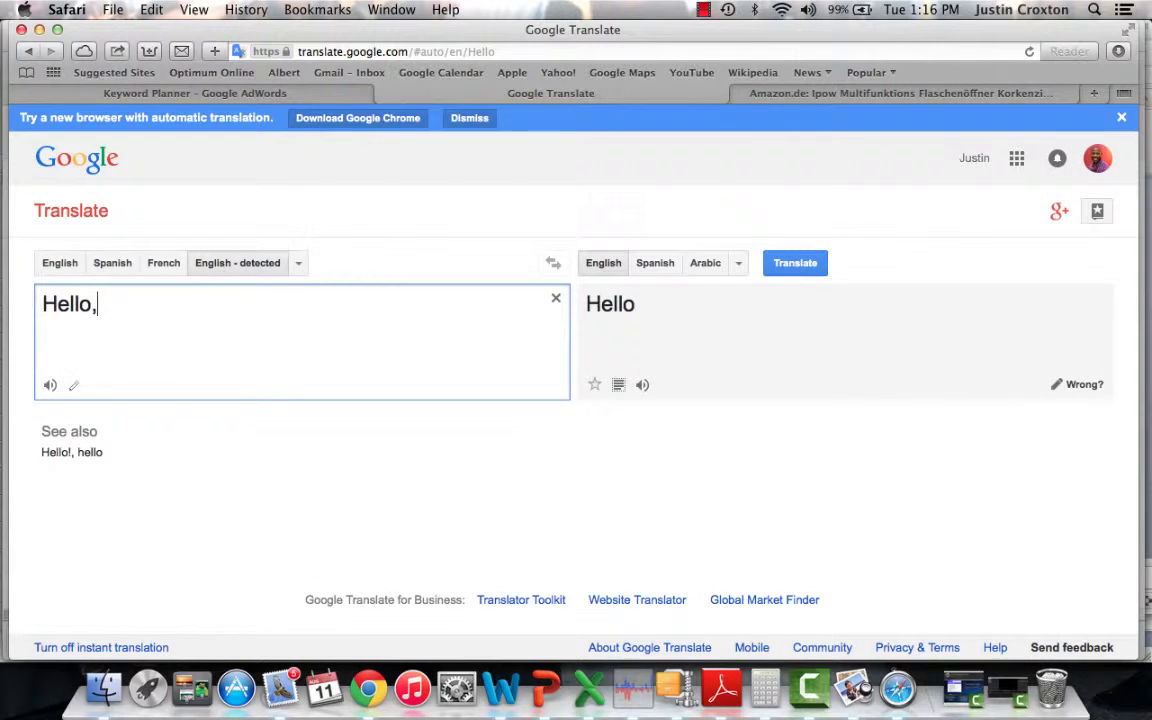
key(Return)
key(Return)
text(Thank you for p)
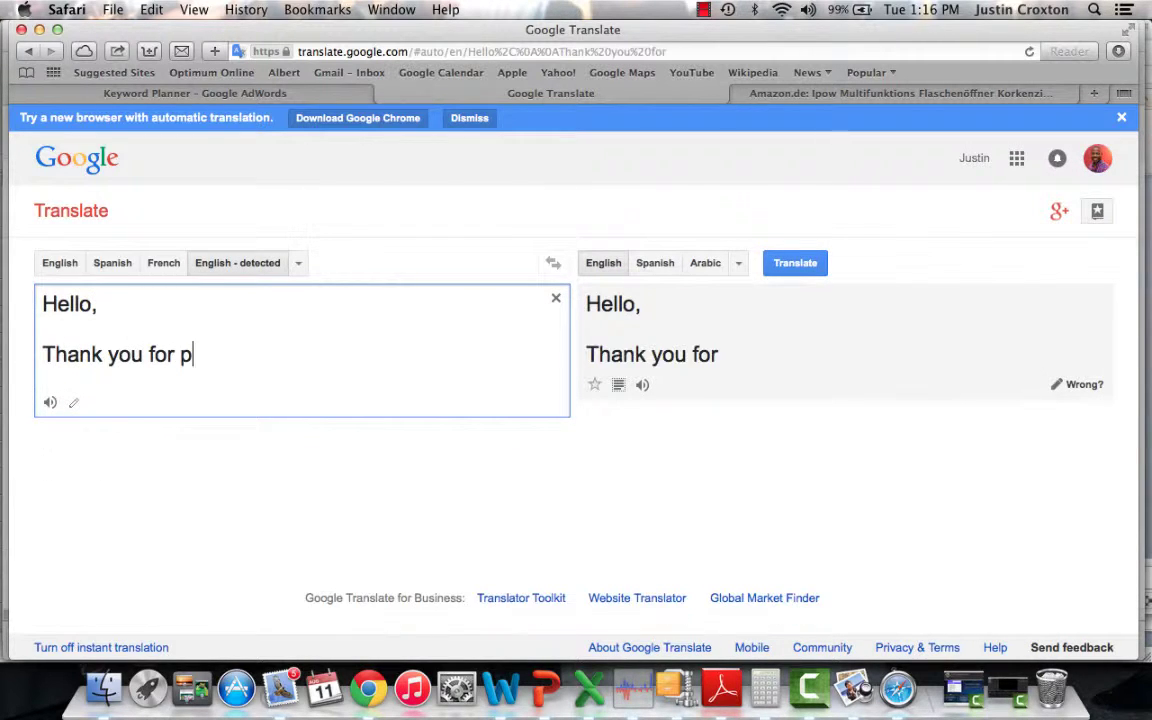
text(urchasing from us t)
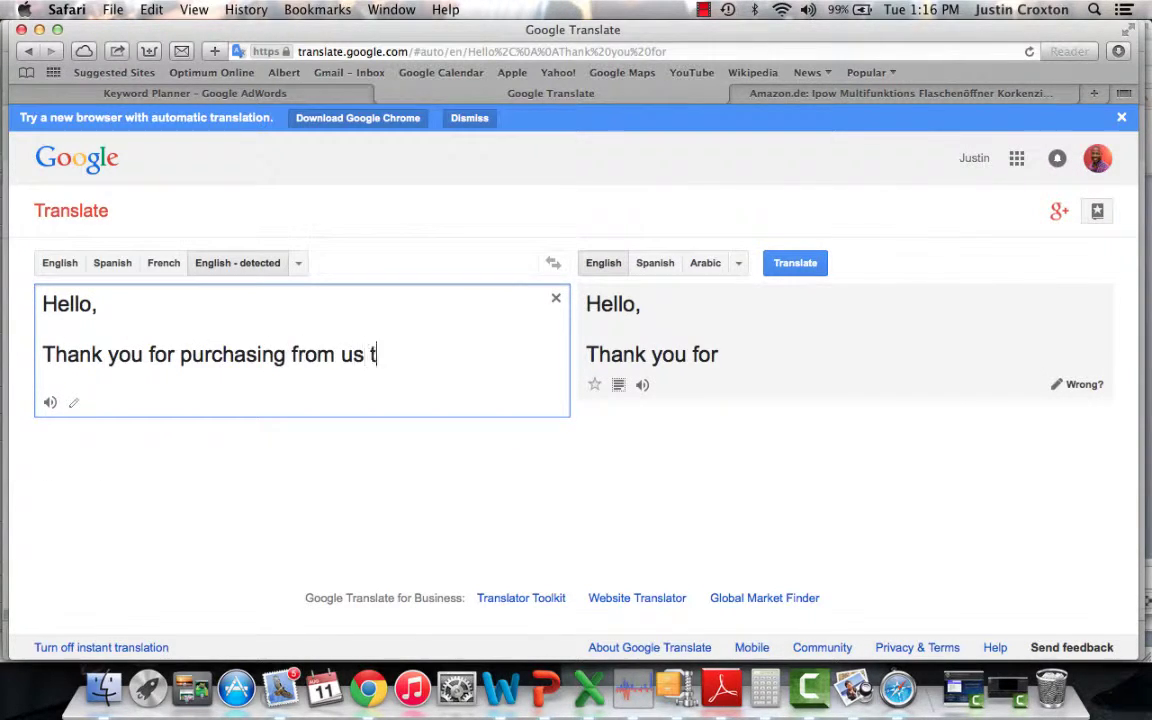
text(oday.  We hope y)
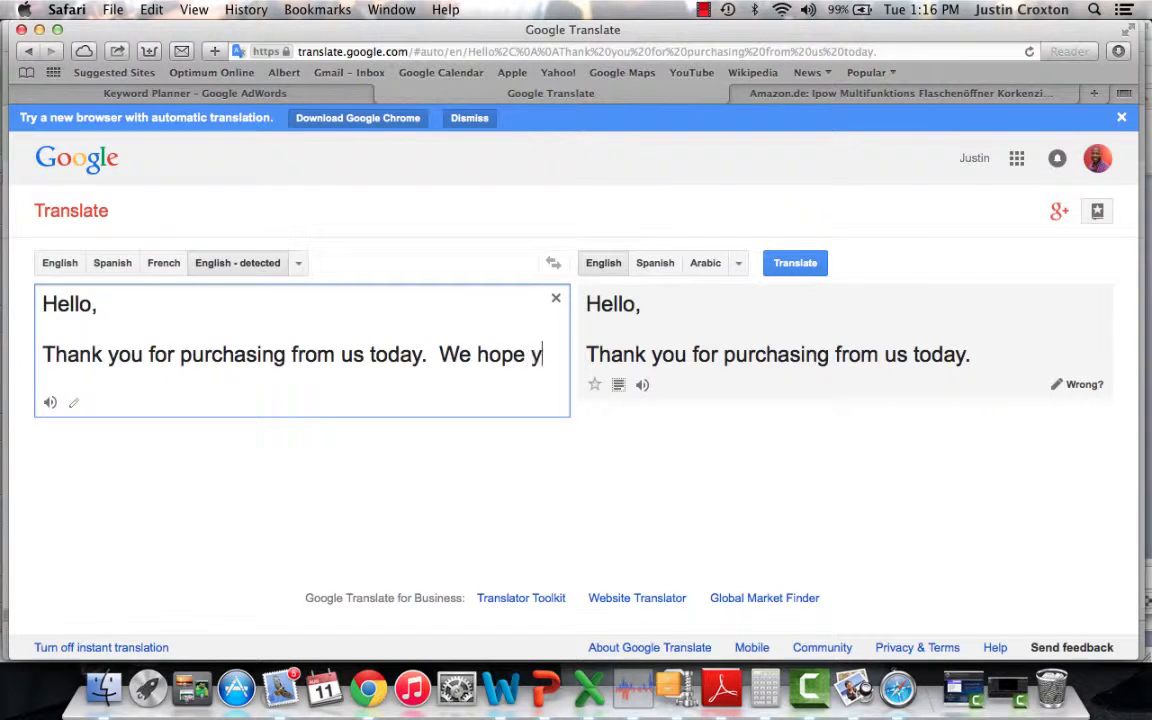
text(o like your it)
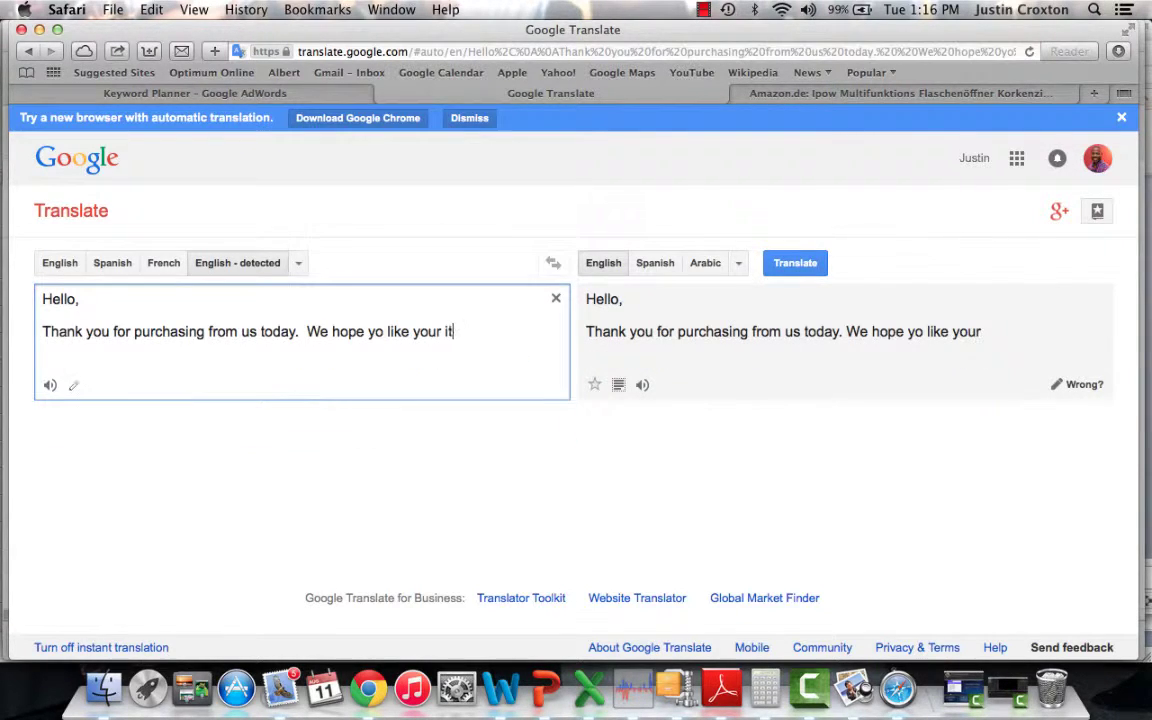
text(em.)
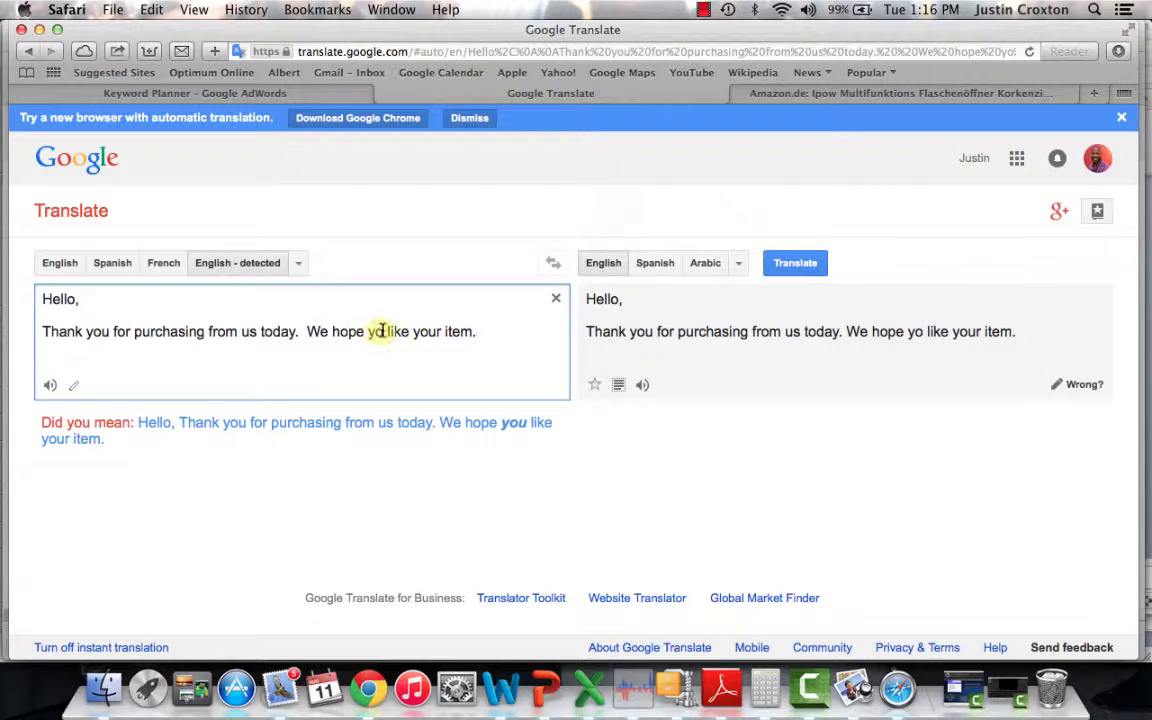
Correct "yo" to "you" in the message and translate it into German
click(383, 331)
text(u)
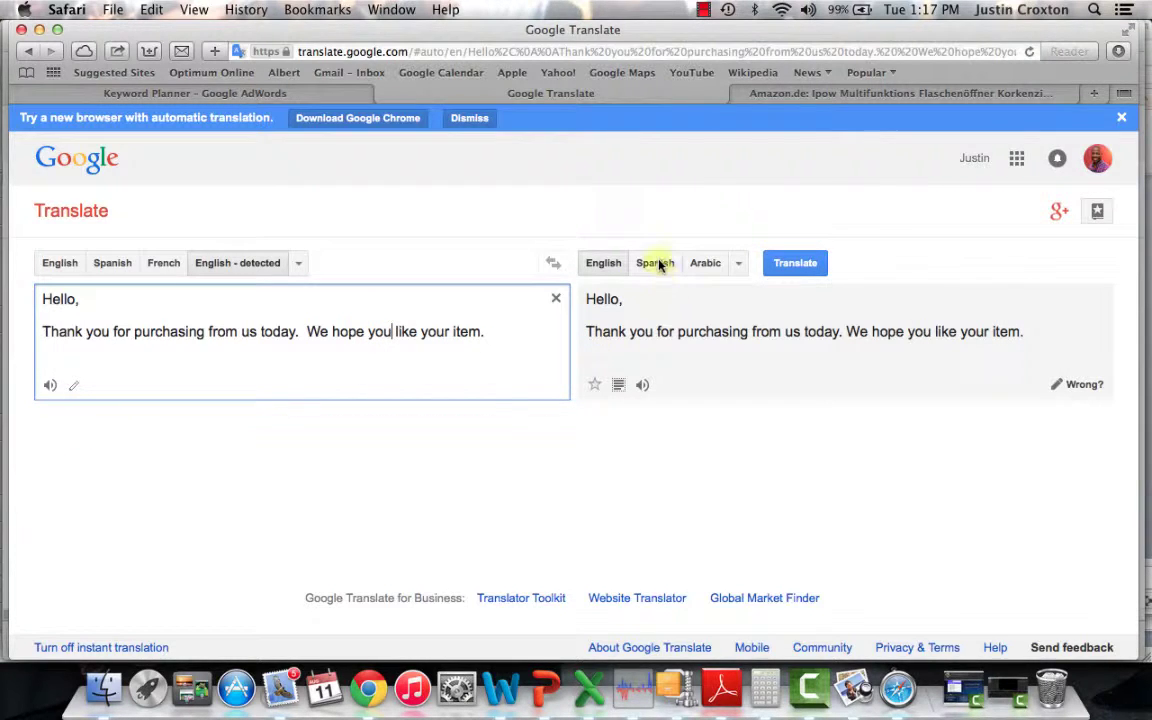
click(738, 263)
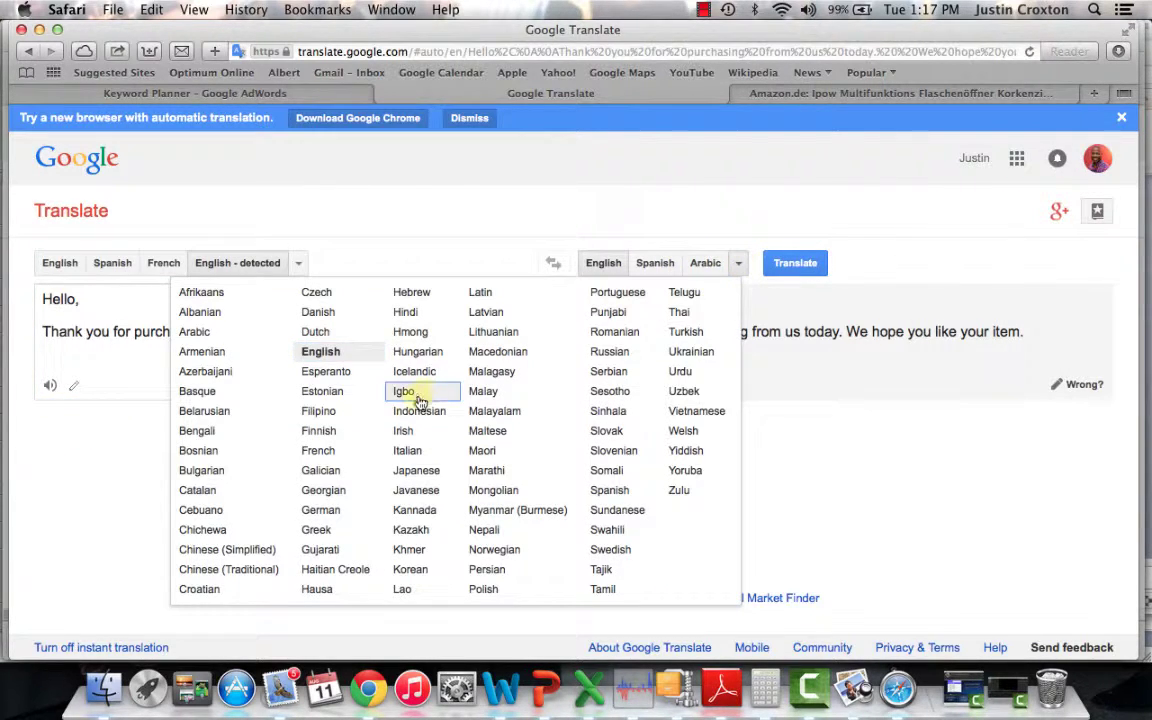
click(321, 510)
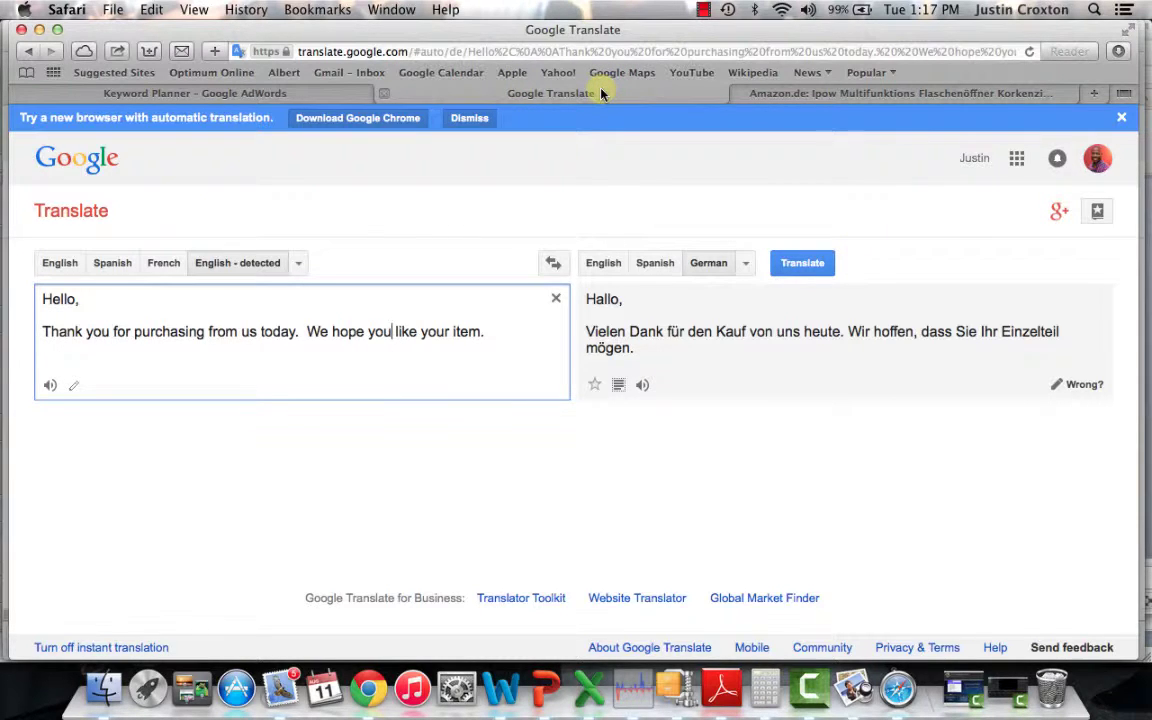
click(320, 93)
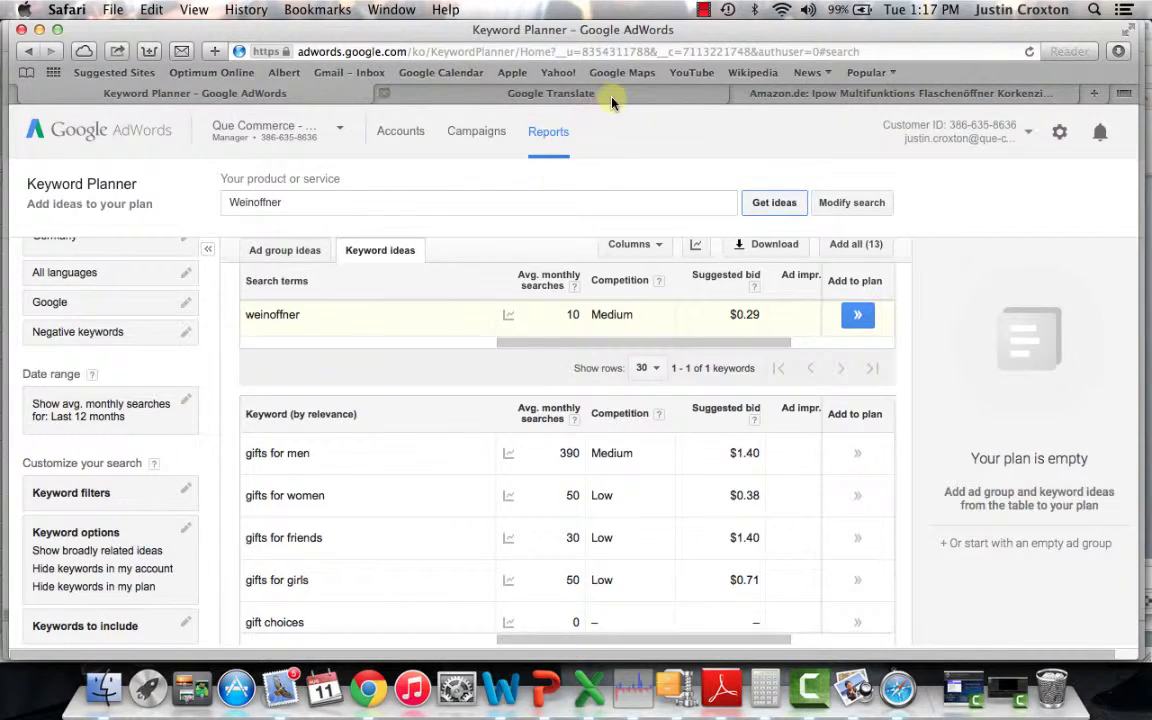
click(390, 93)
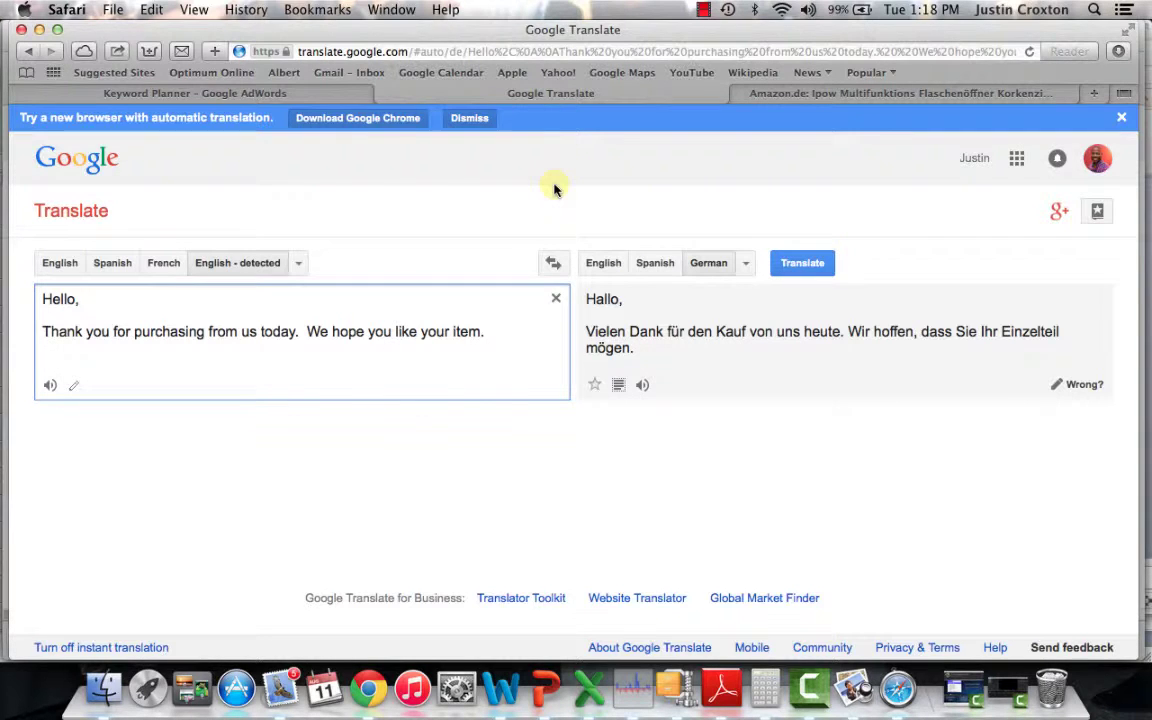
click(323, 91)
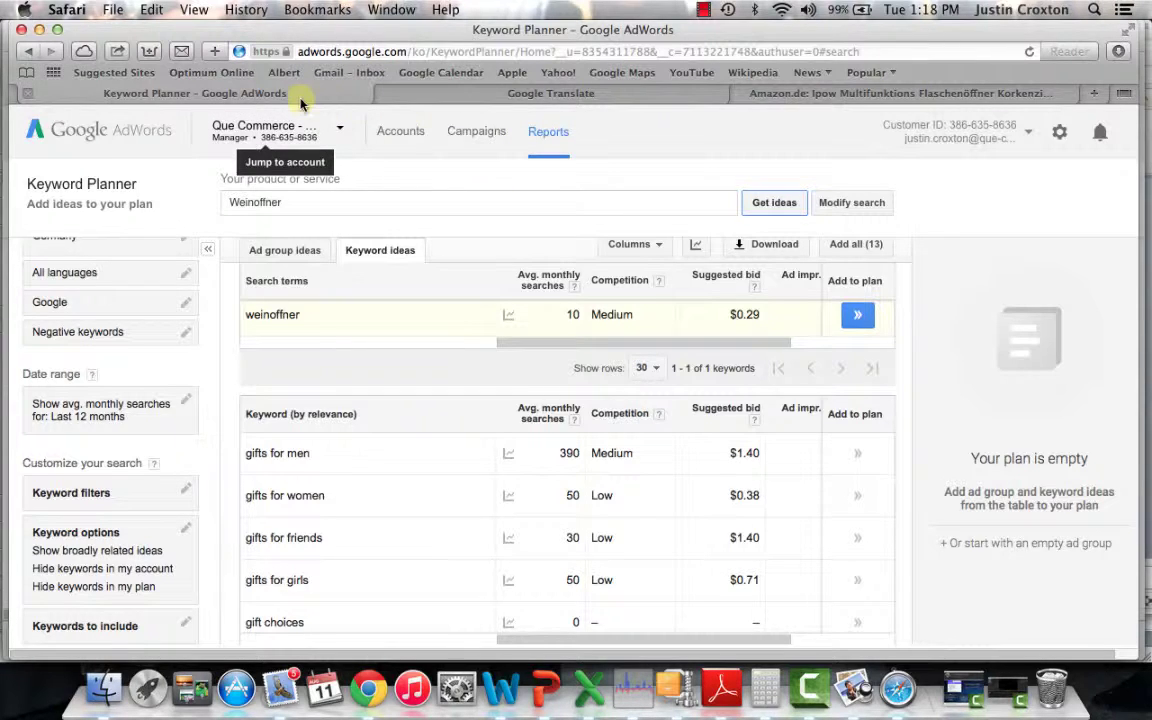
click(586, 94)
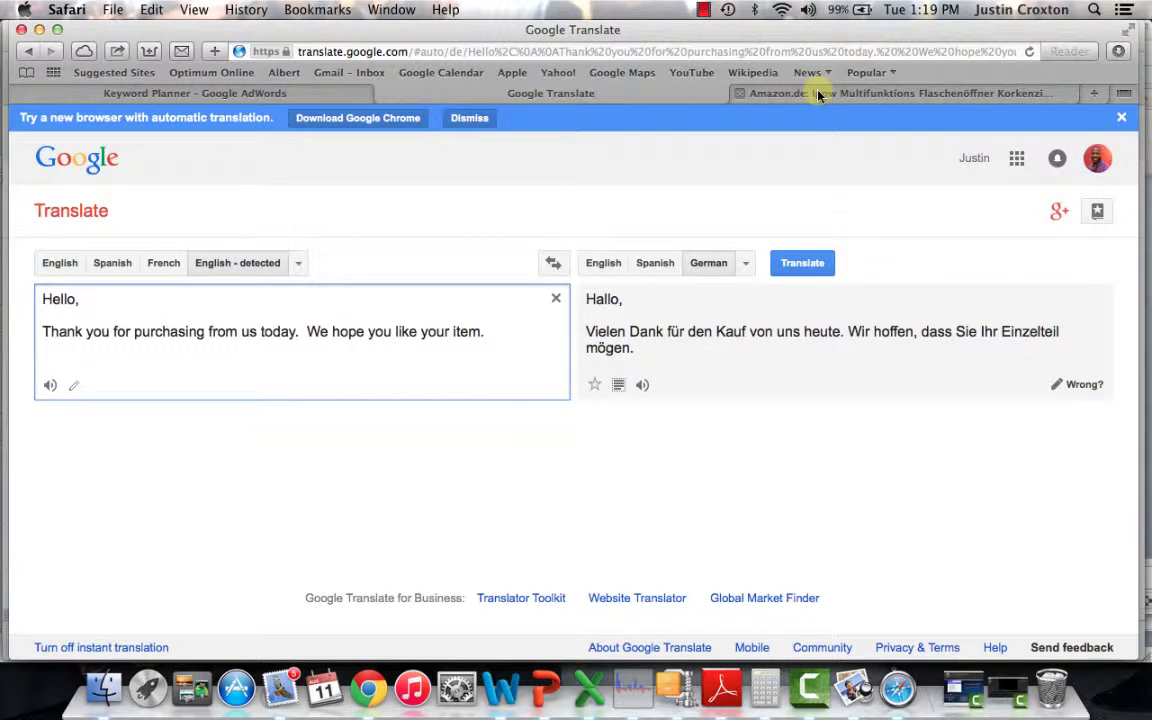
click(765, 93)
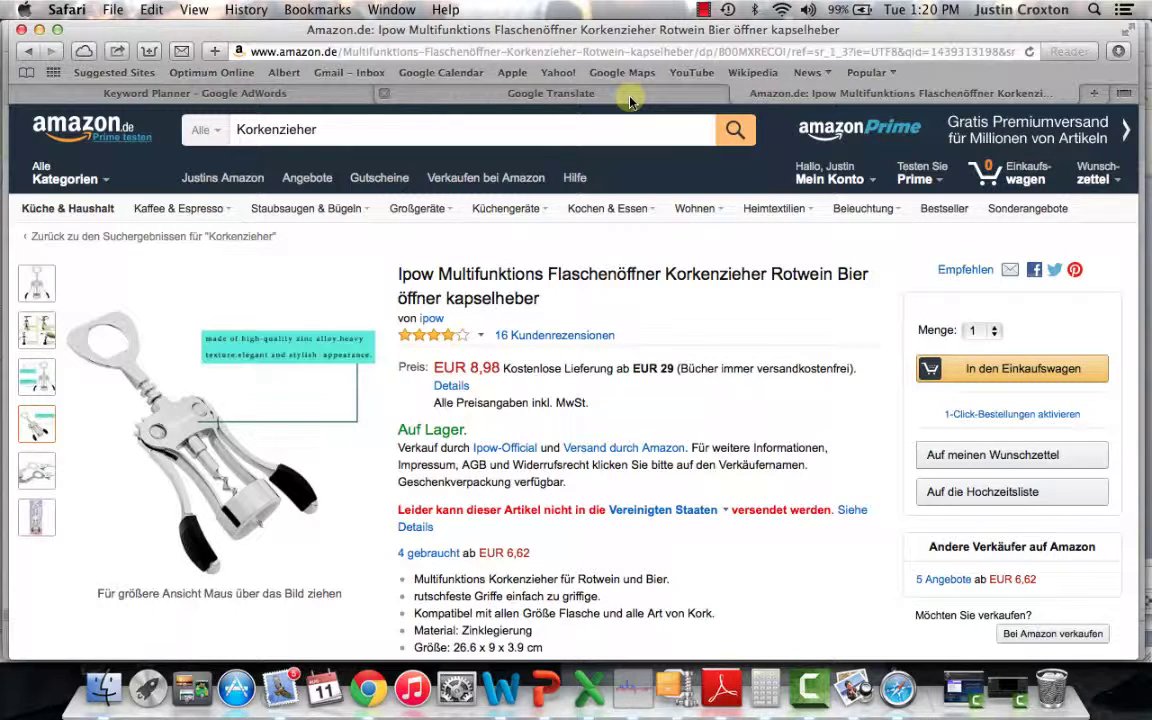
click(704, 9)
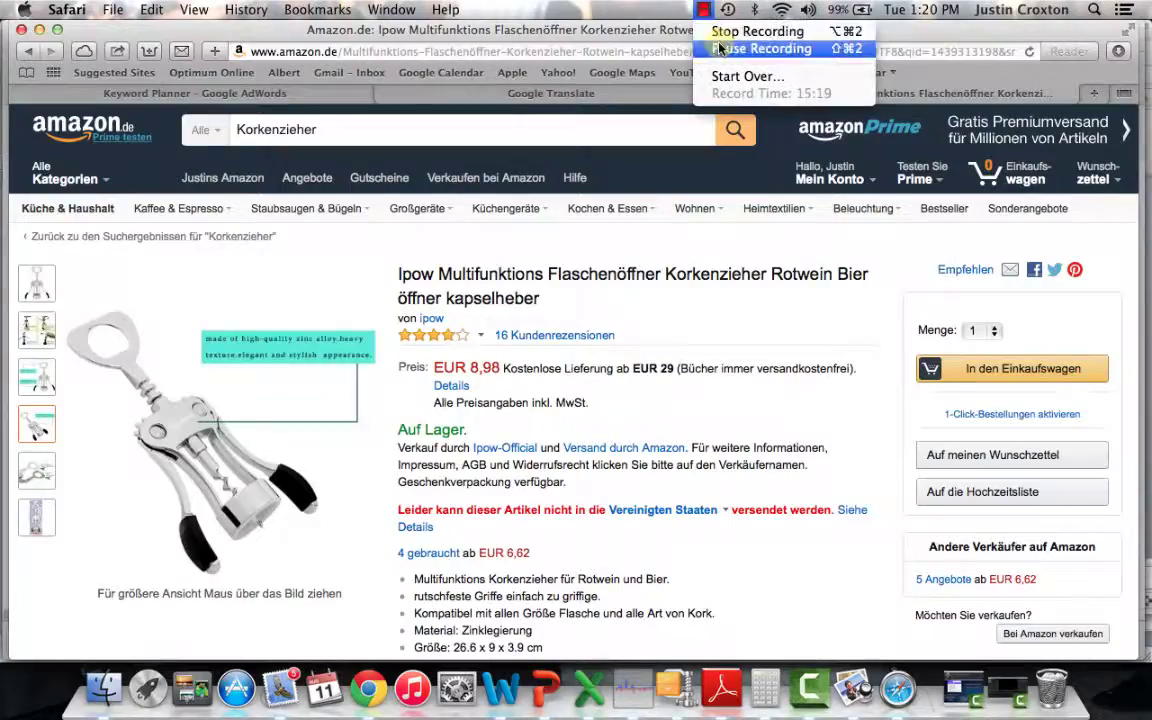